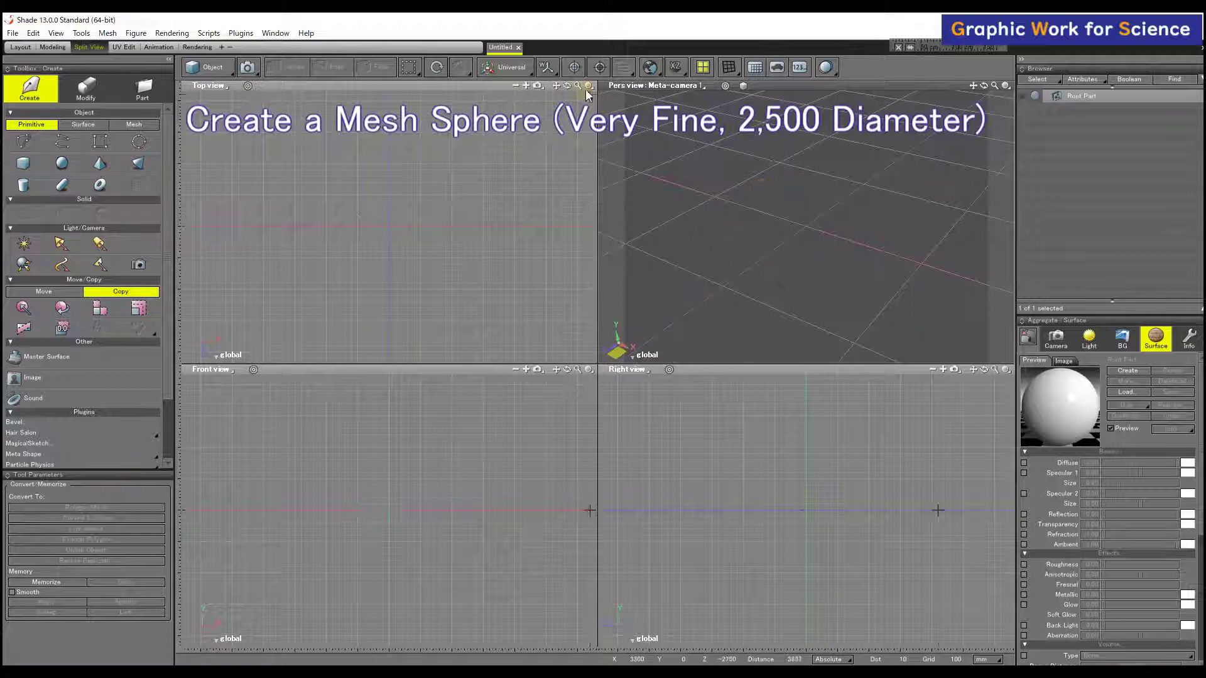
Step: Create a mesh sphere centred on the origin with a radius of about 828 mm and Very Fine subdivision
{"action": "left_click", "coordinate": [140, 126]}
{"action": "left_click", "coordinate": [62, 164]}
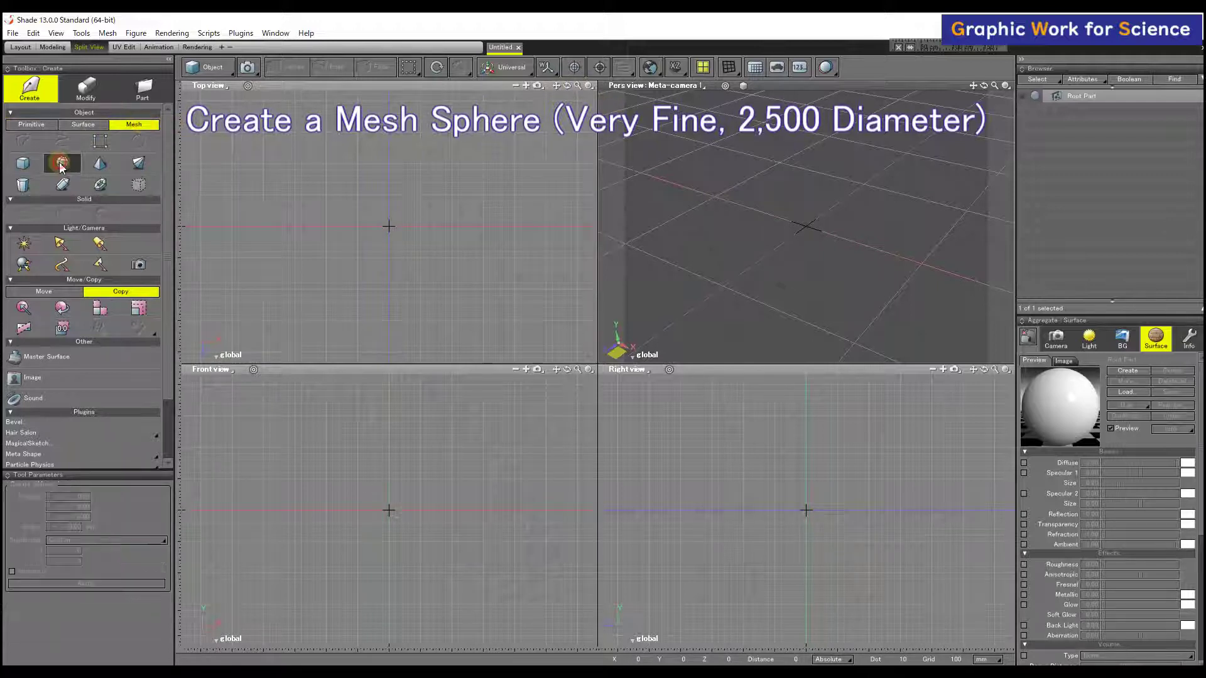
{"action": "left_click", "coordinate": [384, 225]}
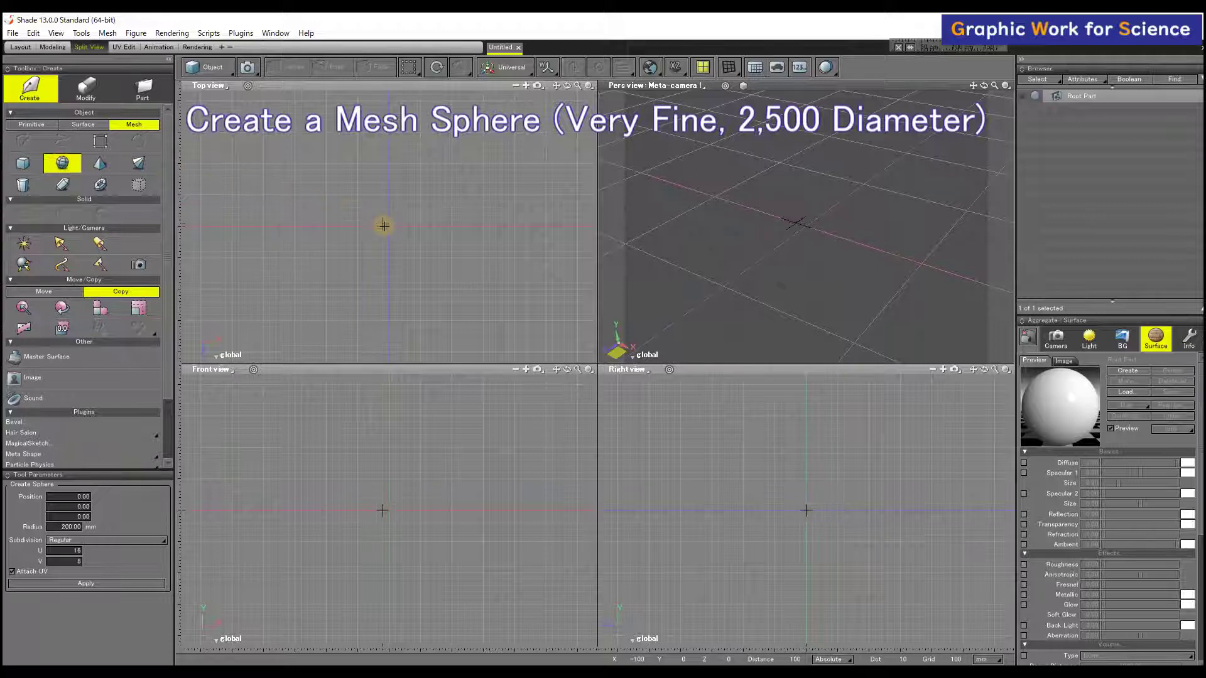
{"action": "left_click_drag", "start_coordinate": [389, 227], "coordinate": [395, 251]}
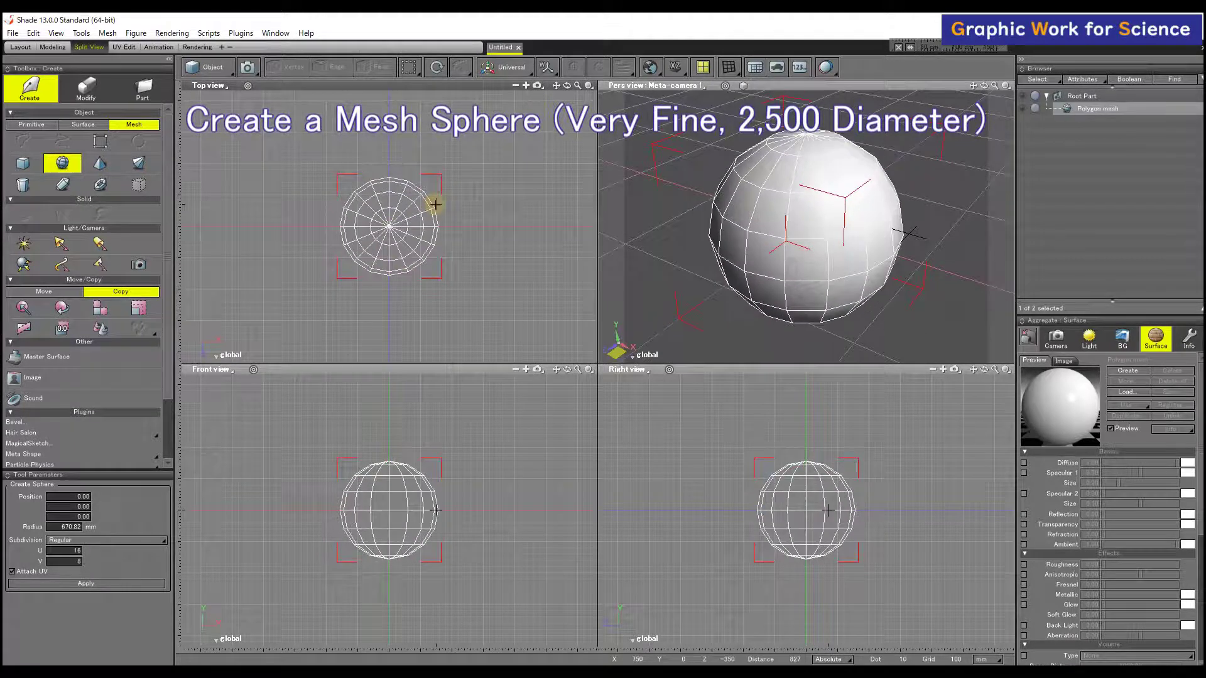
{"action": "left_click", "coordinate": [147, 541]}
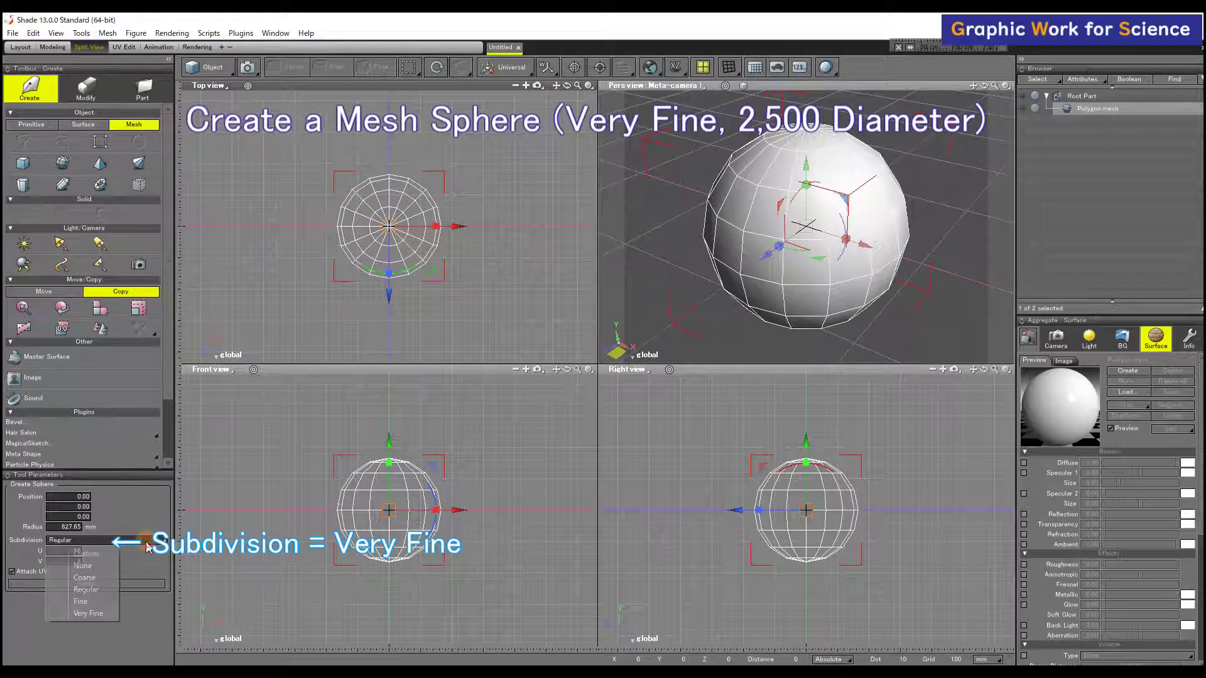
{"action": "left_click", "coordinate": [93, 614]}
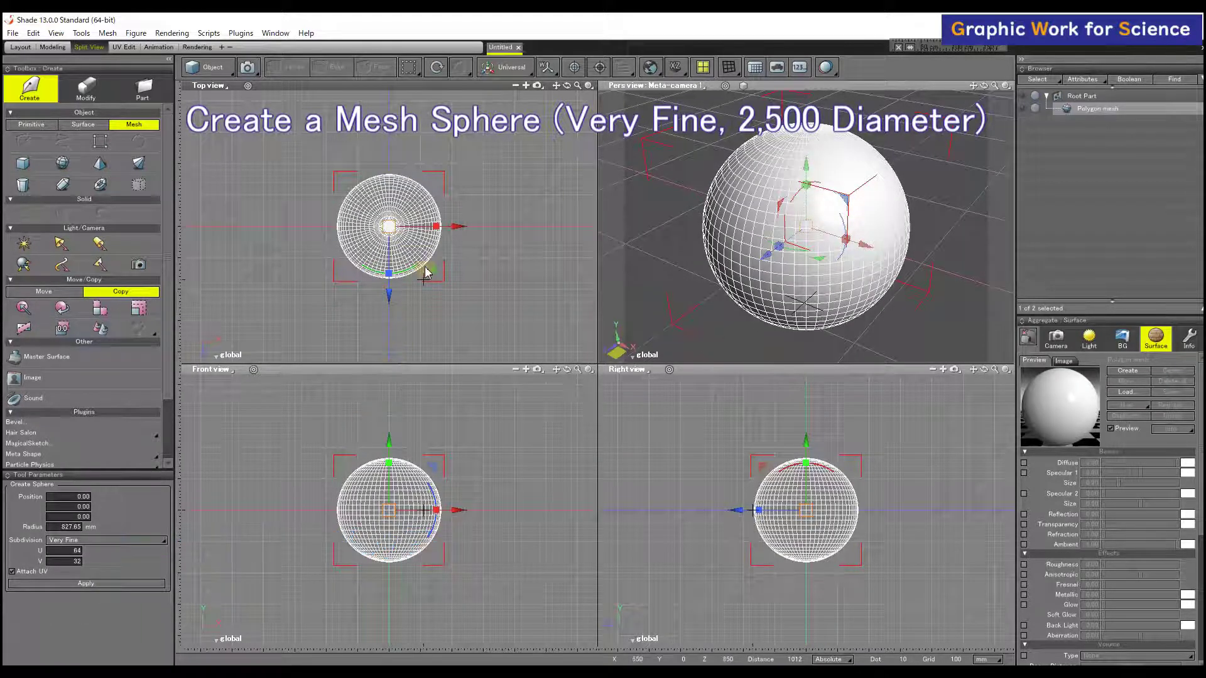
Step: Resize the mesh sphere to 2500 mm along all three axes using the Size manipulator
{"action": "left_click", "coordinate": [504, 68]}
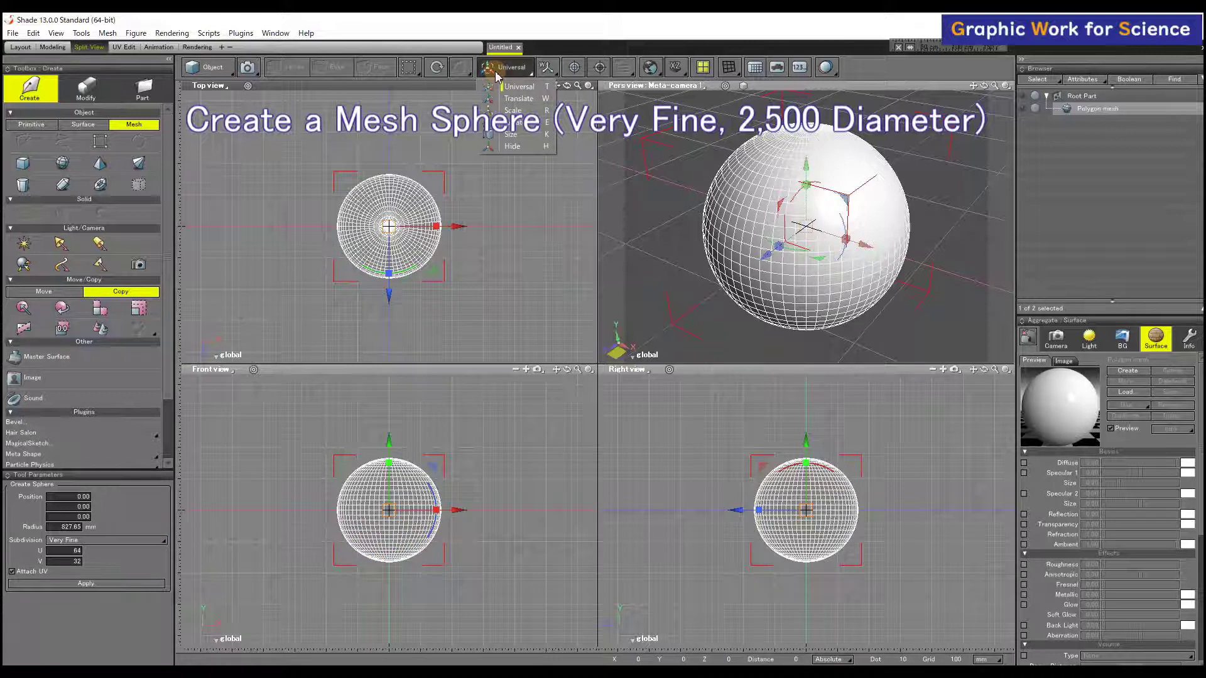
{"action": "left_click", "coordinate": [509, 136]}
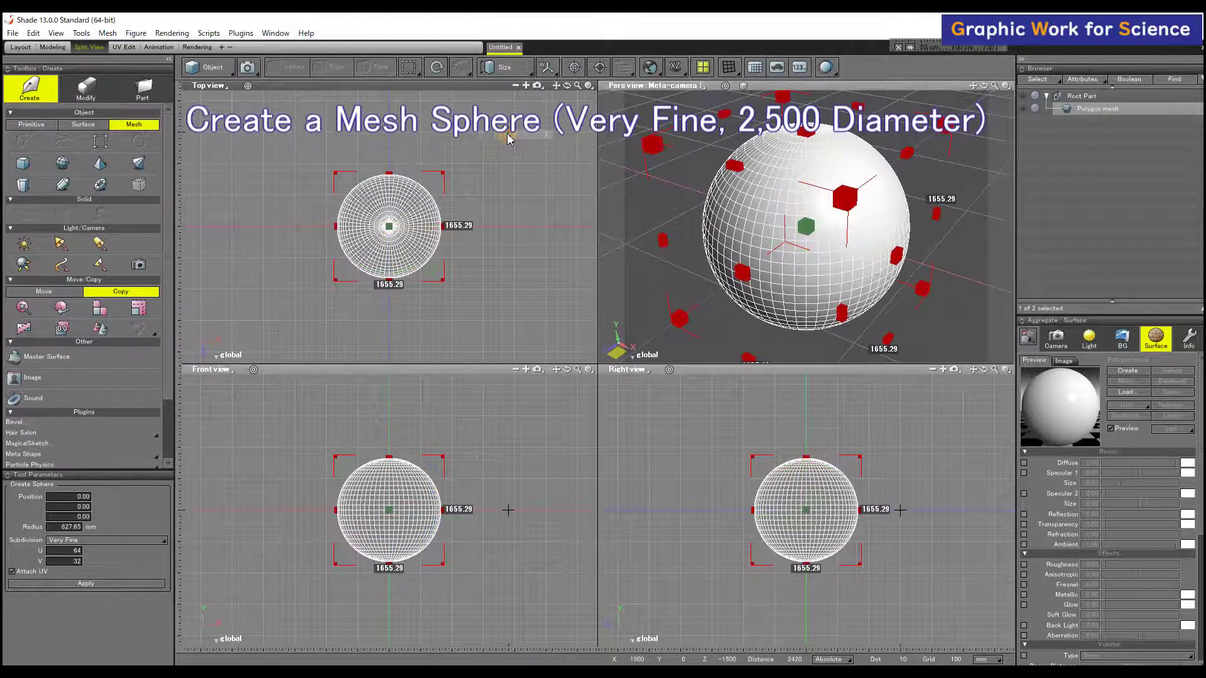
{"action": "left_click", "coordinate": [460, 226]}
{"action": "type", "text": "2500"}
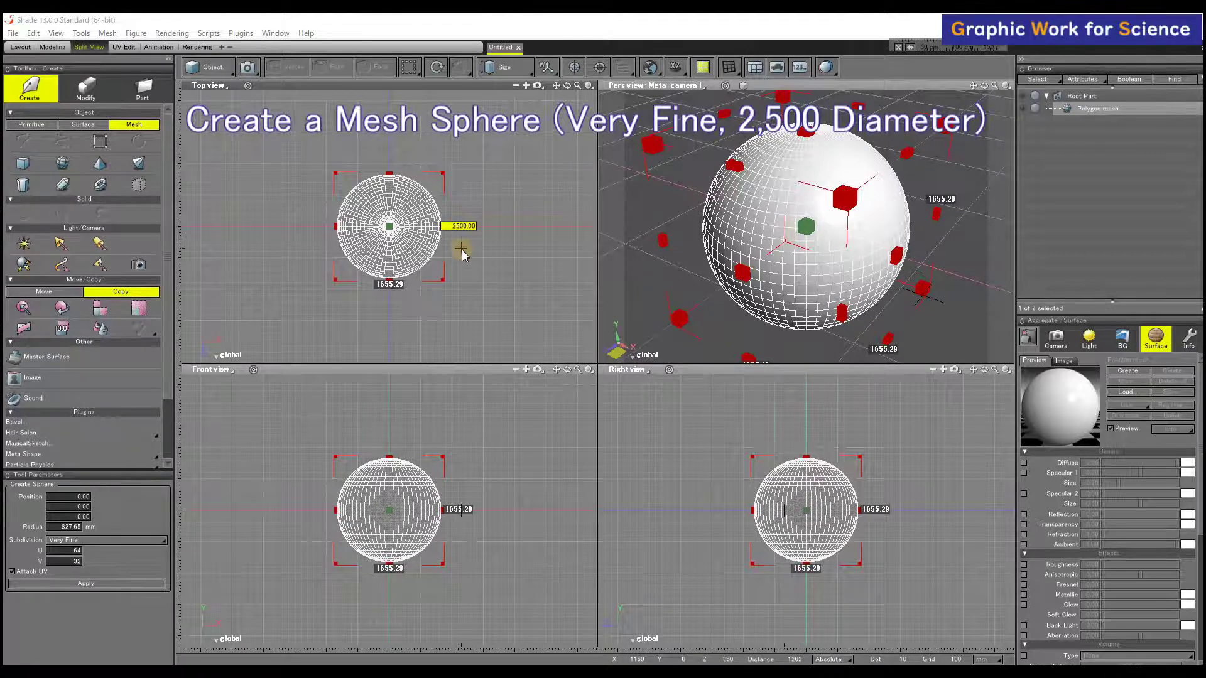
{"action": "key", "text": "Return"}
{"action": "type", "text": "2500"}
{"action": "key", "text": "Return"}
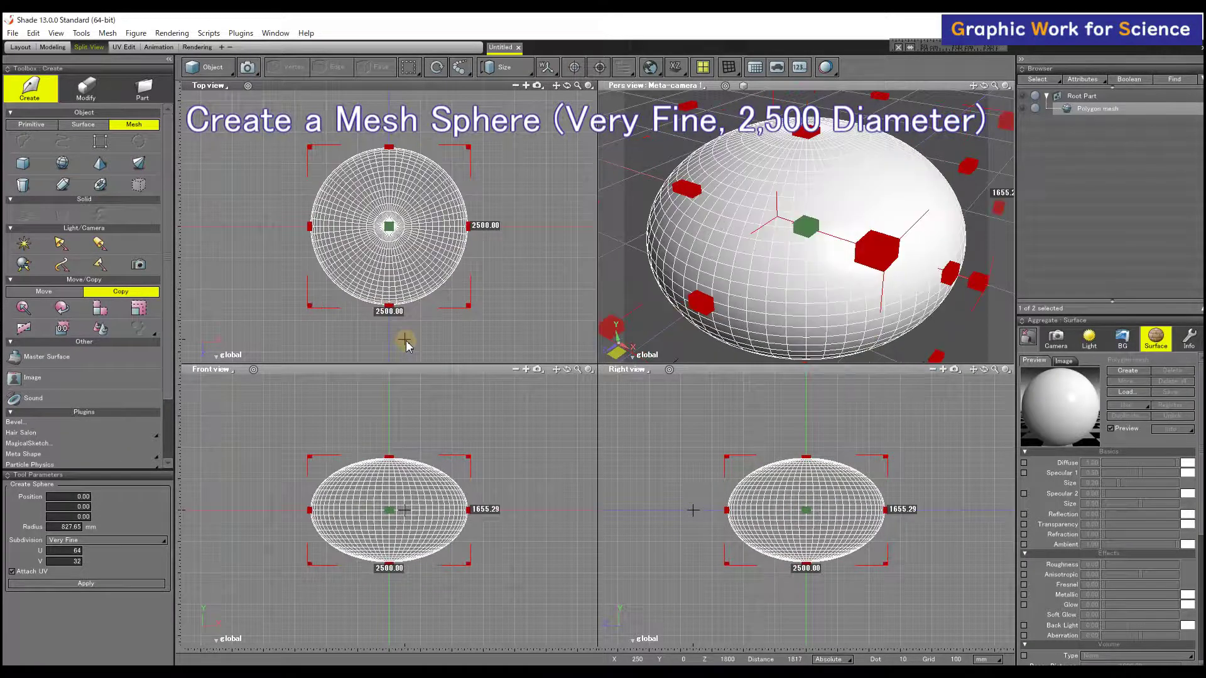
{"action": "left_click", "coordinate": [483, 513]}
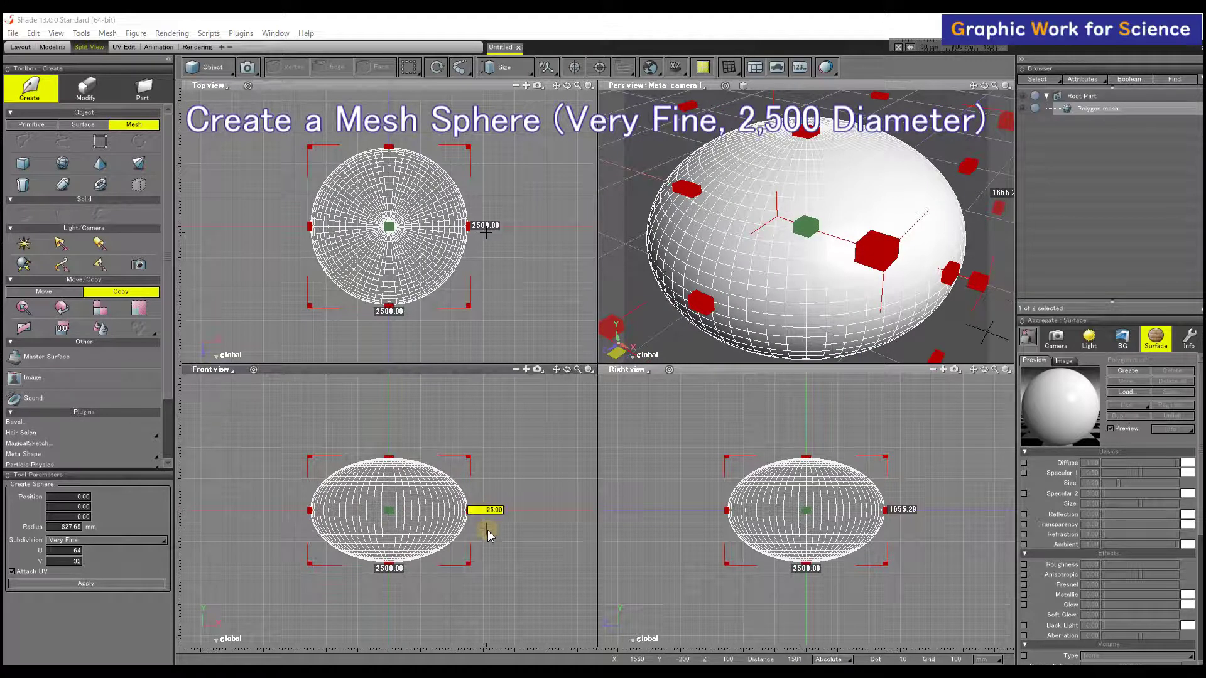
{"action": "type", "text": "2500.00"}
{"action": "key", "text": "Return"}
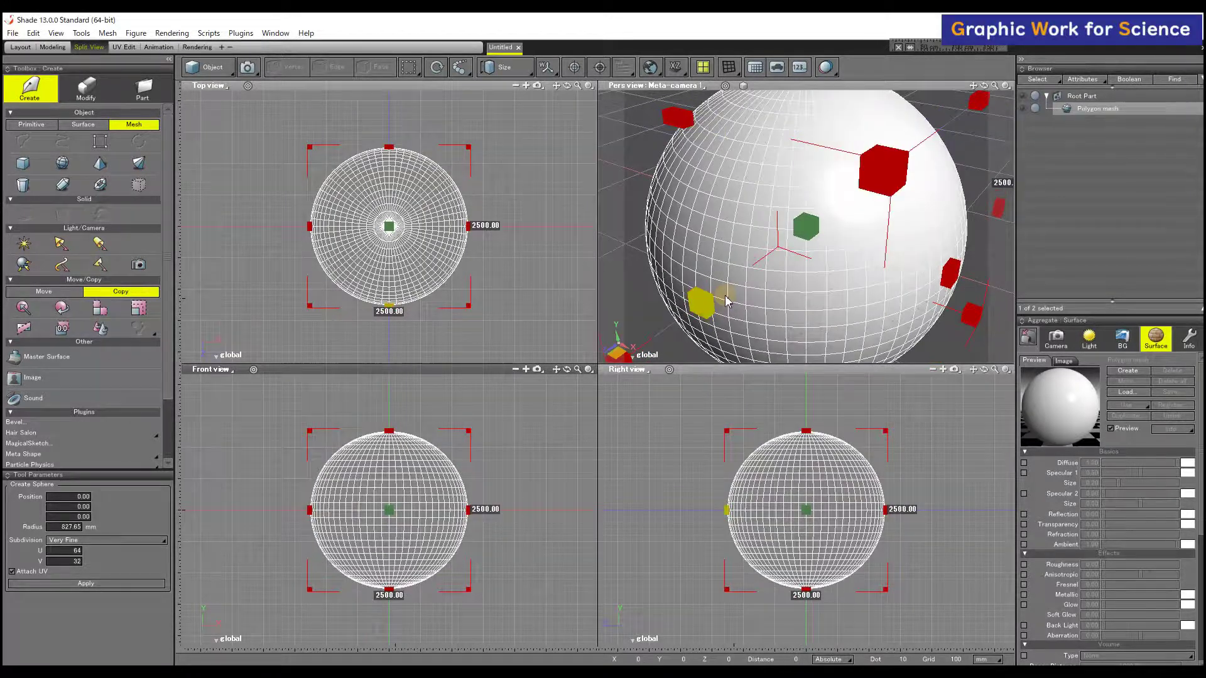
{"action": "scroll", "coordinate": [727, 301], "scroll_direction": "down", "scroll_amount": 3}
{"action": "scroll", "coordinate": [726, 301], "scroll_direction": "down", "scroll_amount": 2}
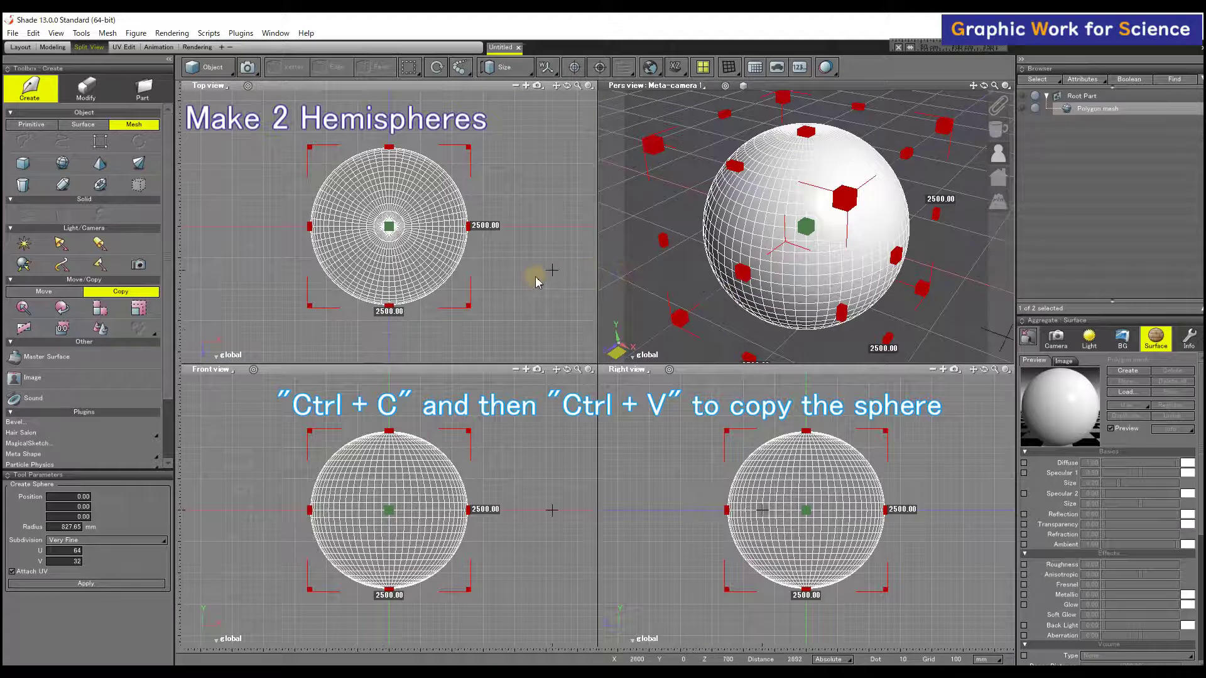
Step: Duplicate the sphere in place and delete the upper-half faces of the copy
{"action": "key", "text": "ctrl+c"}
{"action": "key", "text": "ctrl+v"}
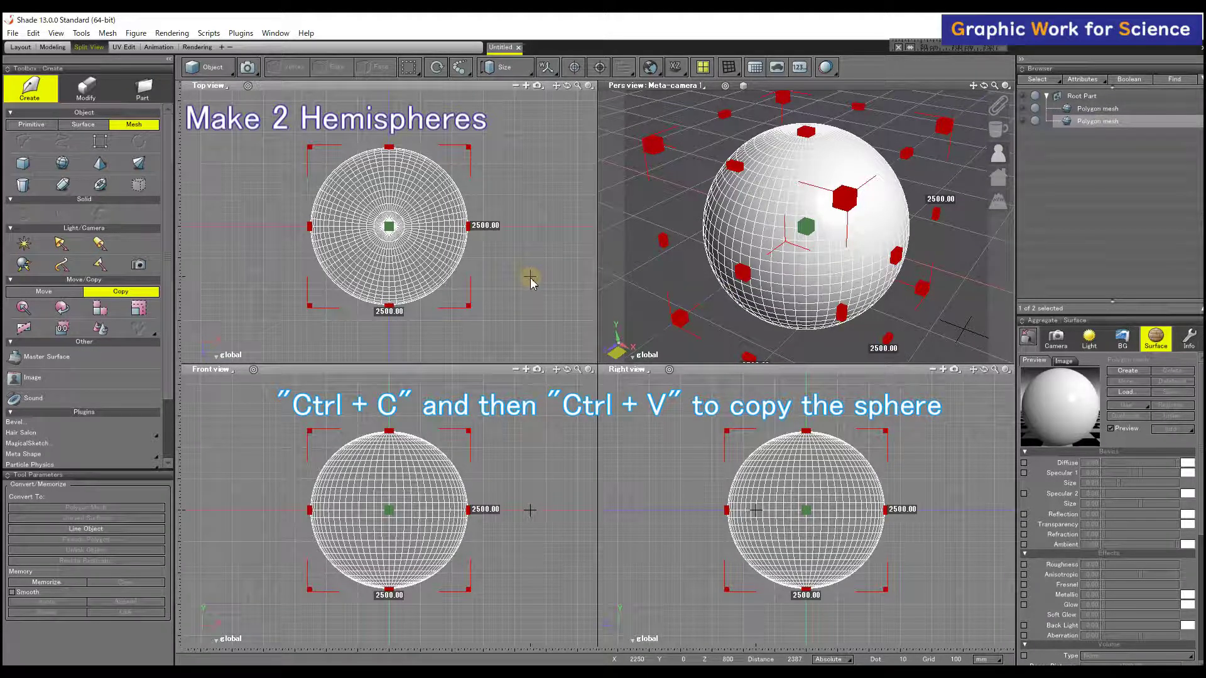
{"action": "key", "text": "Return"}
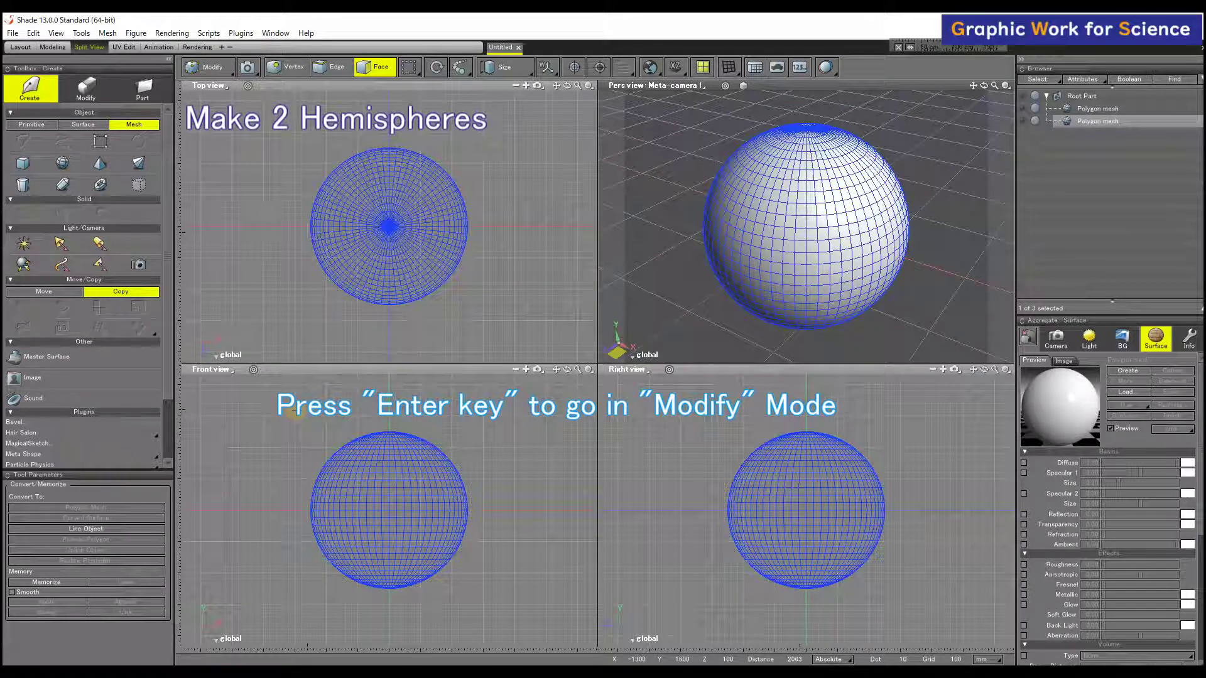
{"action": "left_click_drag", "start_coordinate": [279, 415], "coordinate": [479, 507]}
{"action": "key", "text": "Delete"}
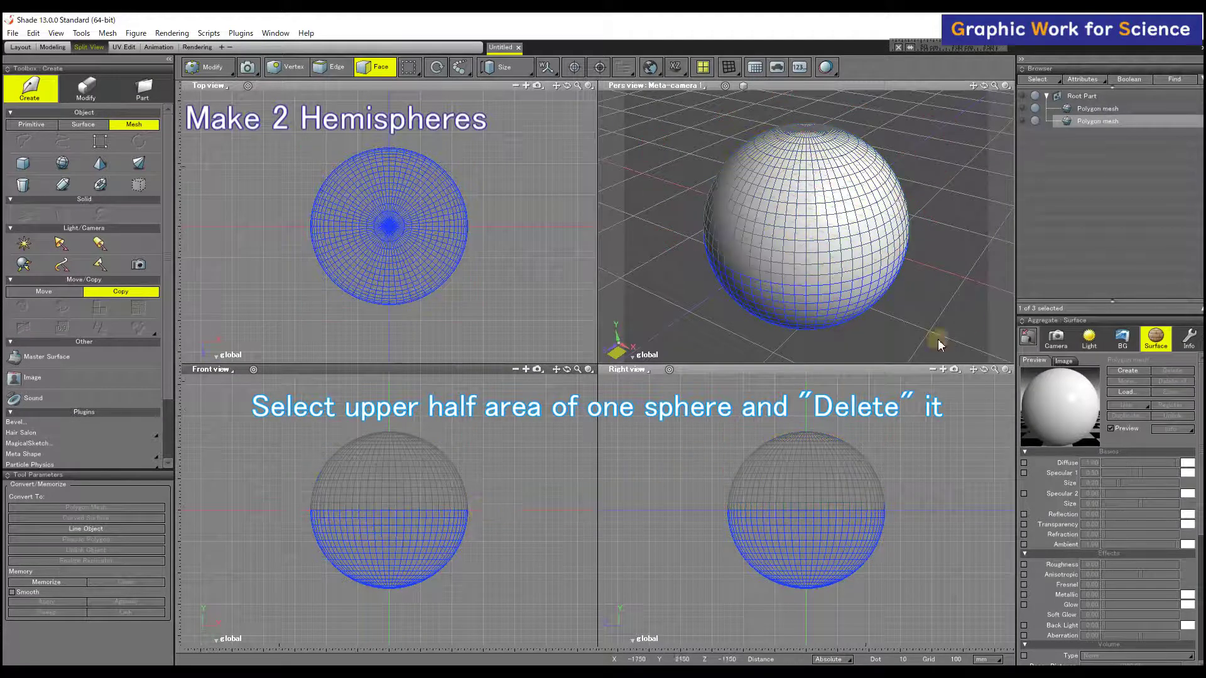
Step: Delete the bottom-half faces of the original sphere and return to Object mode
{"action": "left_click", "coordinate": [1093, 108]}
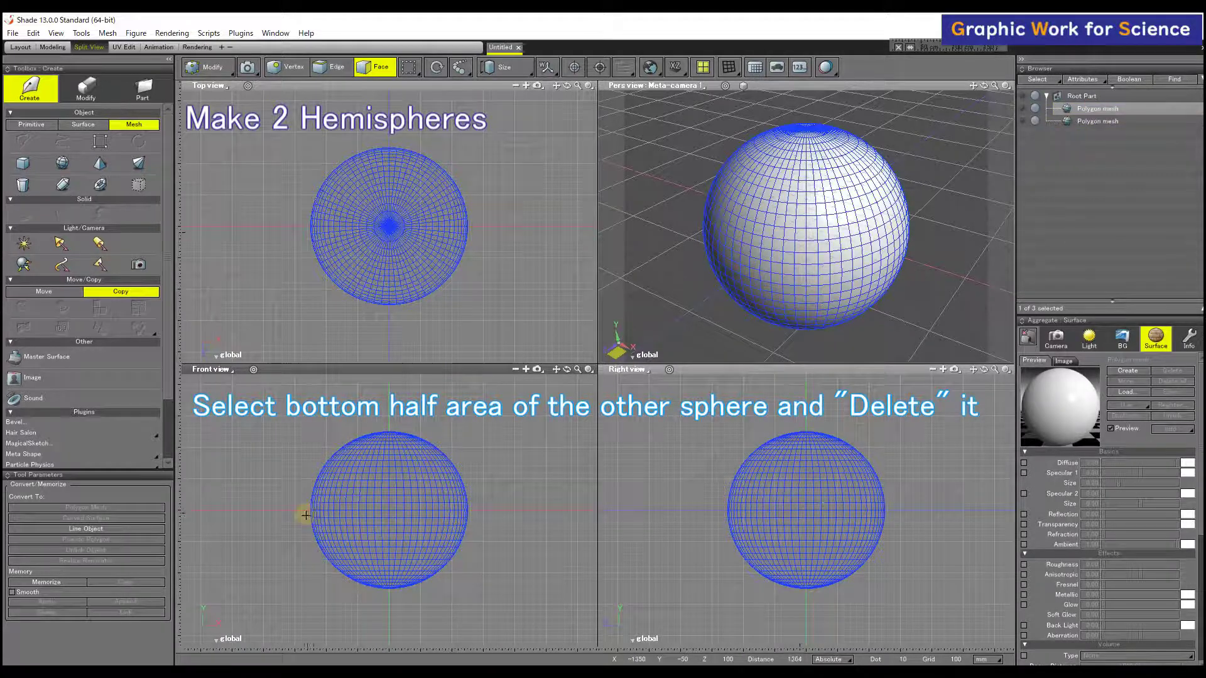
{"action": "left_click_drag", "start_coordinate": [312, 523], "coordinate": [498, 595]}
{"action": "key", "text": "Delete"}
{"action": "key", "text": "Return"}
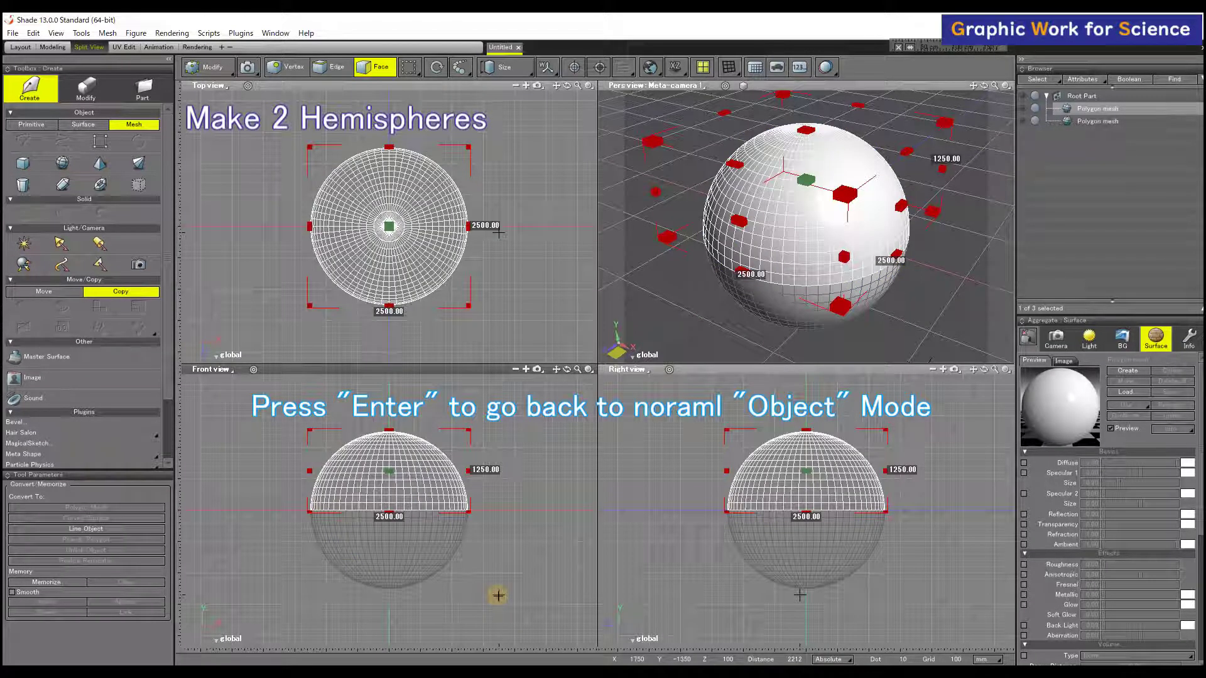
{"action": "key", "text": "Return"}
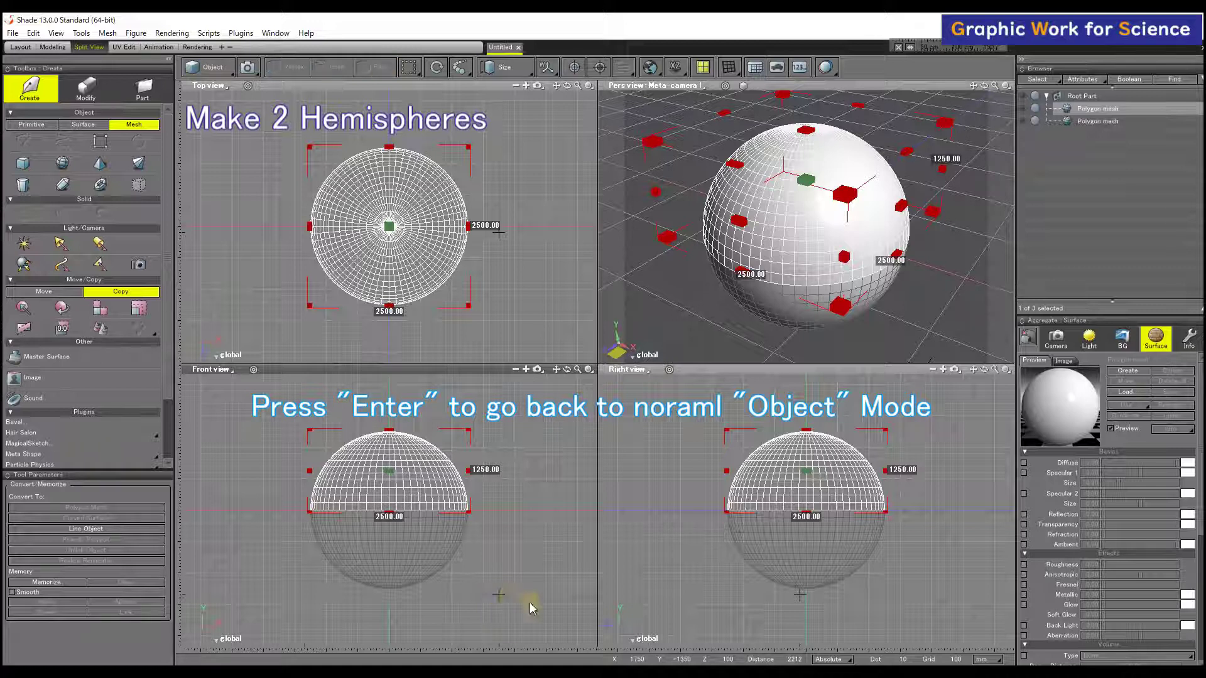
Step: Rename the two hemisphere meshes "Upper half" and "Bottom half" to match their positions
{"action": "double_click", "coordinate": [1094, 109]}
{"action": "type", "text": "Upper half"}
{"action": "key", "text": "Return"}
{"action": "left_click", "coordinate": [1090, 121]}
{"action": "double_click", "coordinate": [1089, 121]}
{"action": "type", "text": "Bottom half"}
{"action": "key", "text": "Return"}
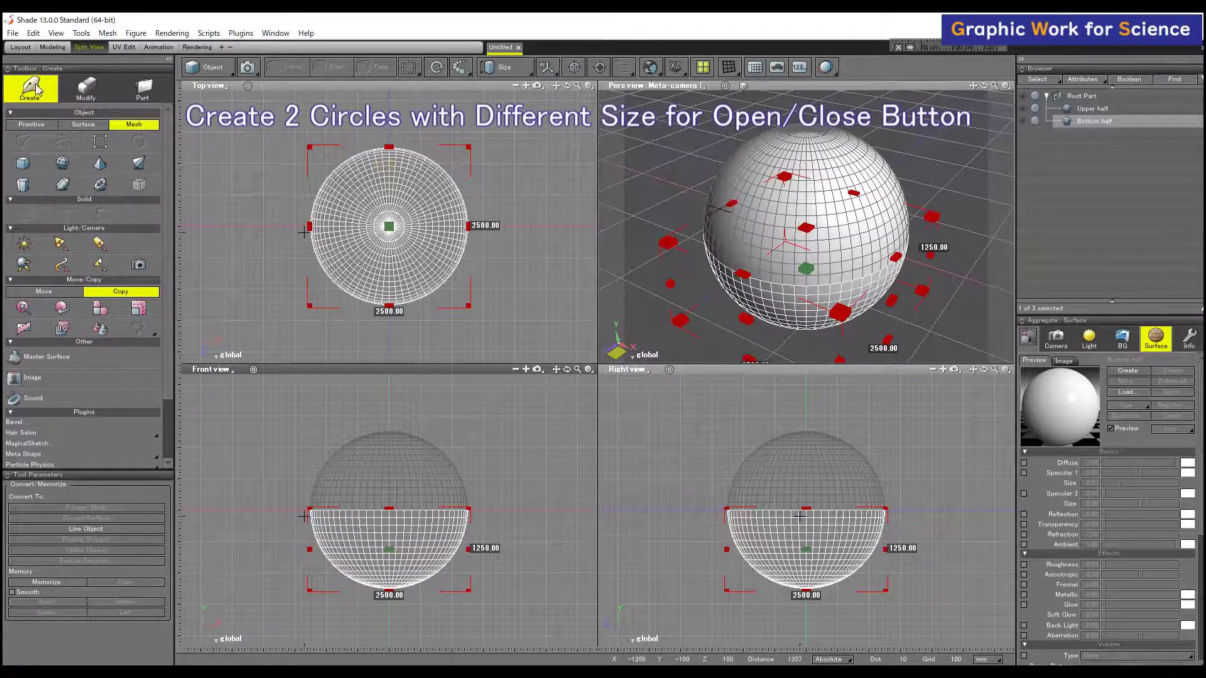
Step: Draw a disk at the sphere's centre in the front view, size it to 480 by 480 mm, and convert it to a line object
{"action": "left_click", "coordinate": [30, 126]}
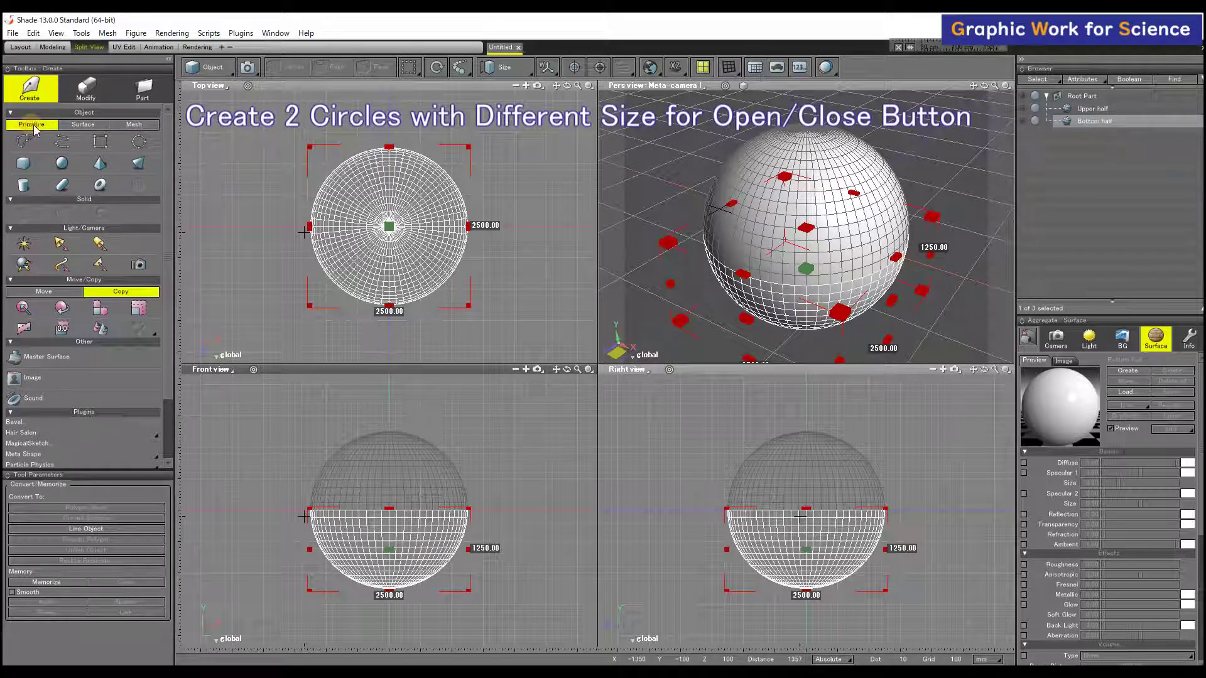
{"action": "left_click", "coordinate": [139, 141]}
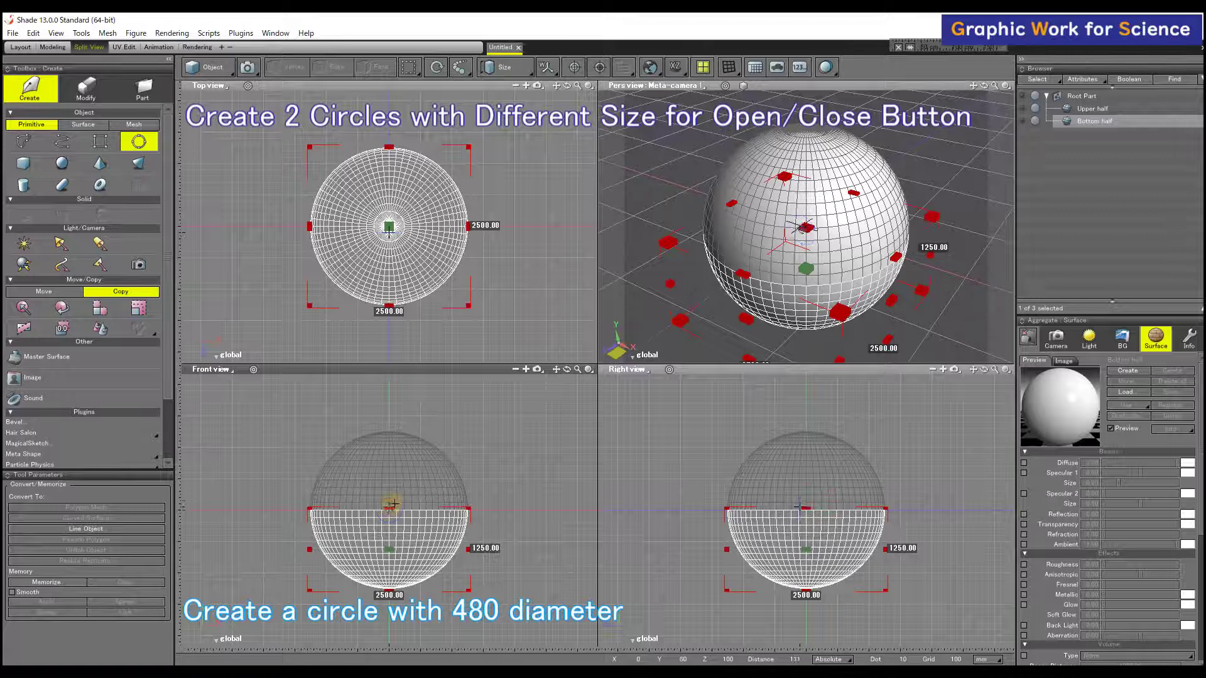
{"action": "left_click_drag", "start_coordinate": [389, 510], "coordinate": [419, 510]}
{"action": "left_click", "coordinate": [422, 510]}
{"action": "type", "text": "480"}
{"action": "key", "text": "Return"}
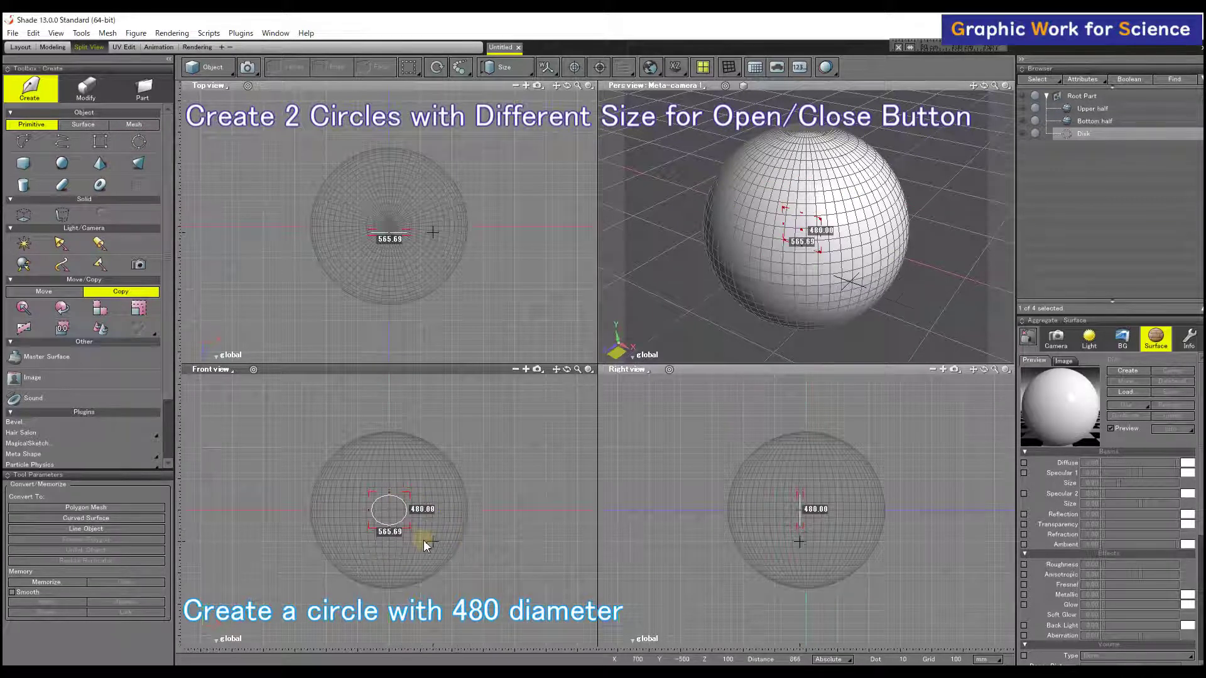
{"action": "left_click", "coordinate": [394, 533]}
{"action": "type", "text": "480"}
{"action": "key", "text": "Return"}
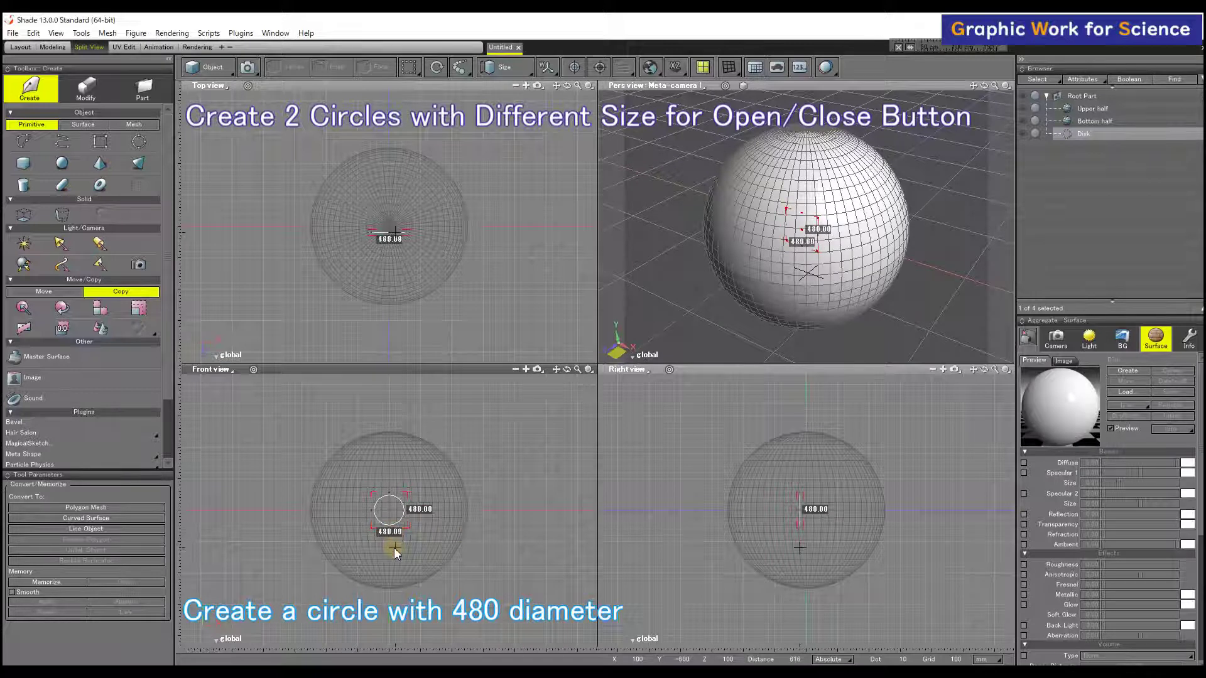
{"action": "left_click", "coordinate": [151, 529]}
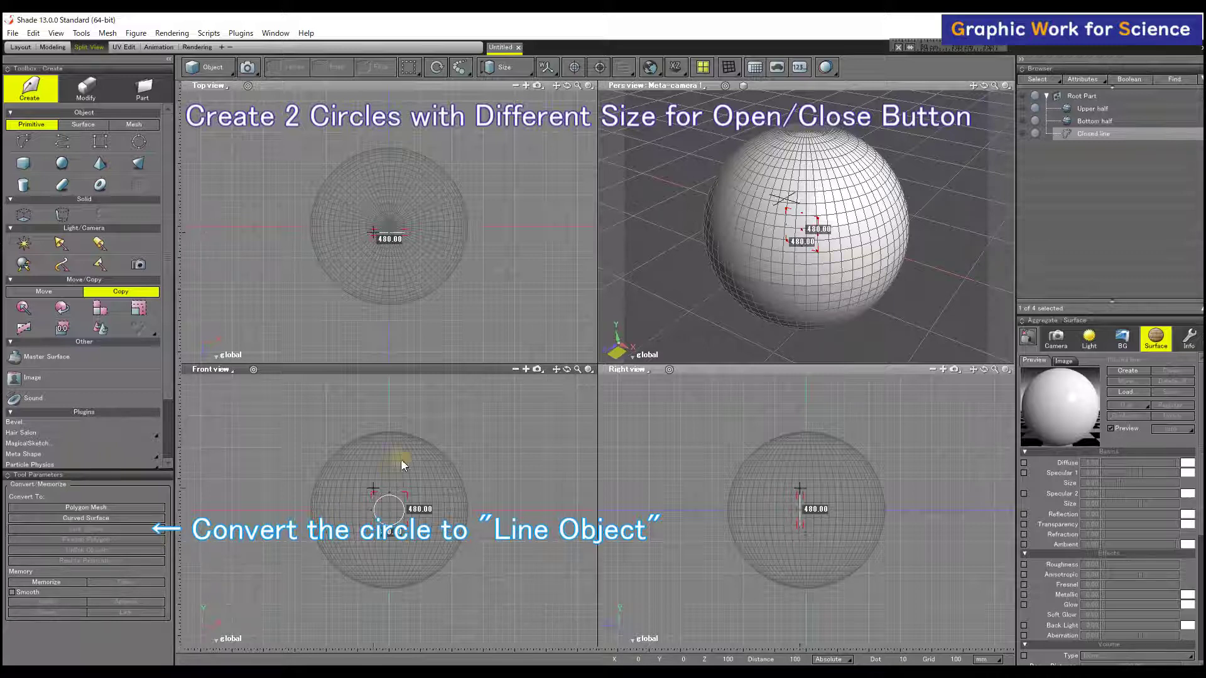
Step: Duplicate the circle in place and resize the copy to 320 by 320 mm
{"action": "key", "text": "ctrl+v"}
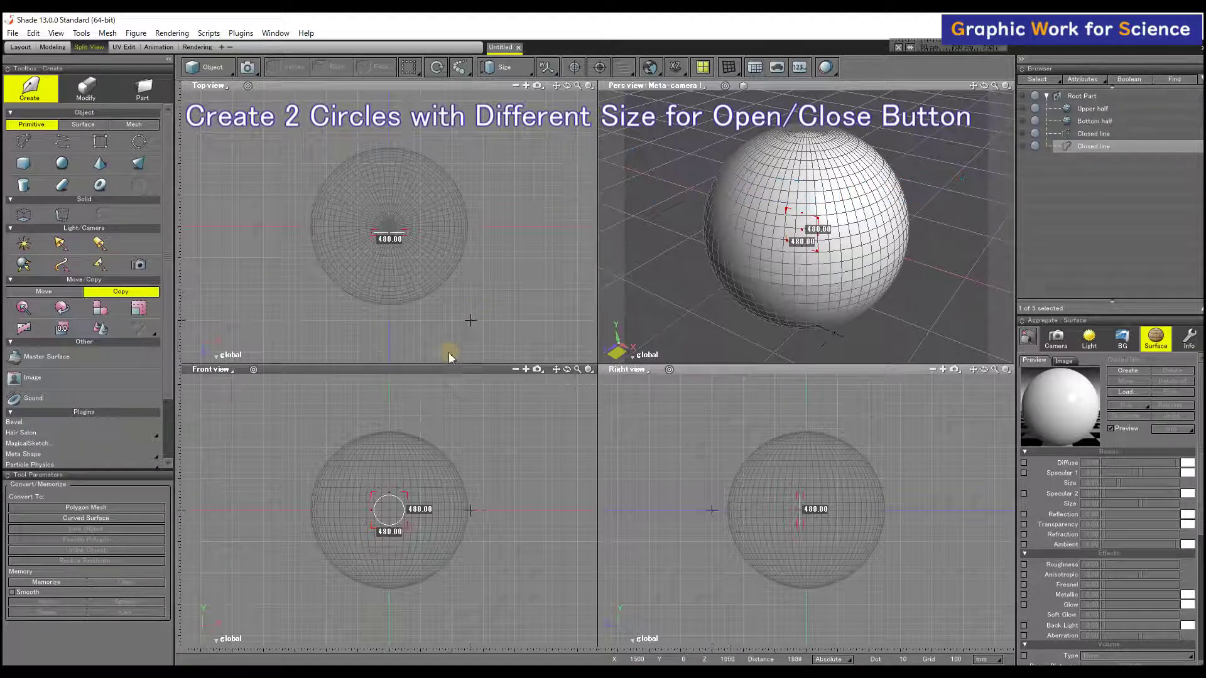
{"action": "left_click", "coordinate": [421, 510]}
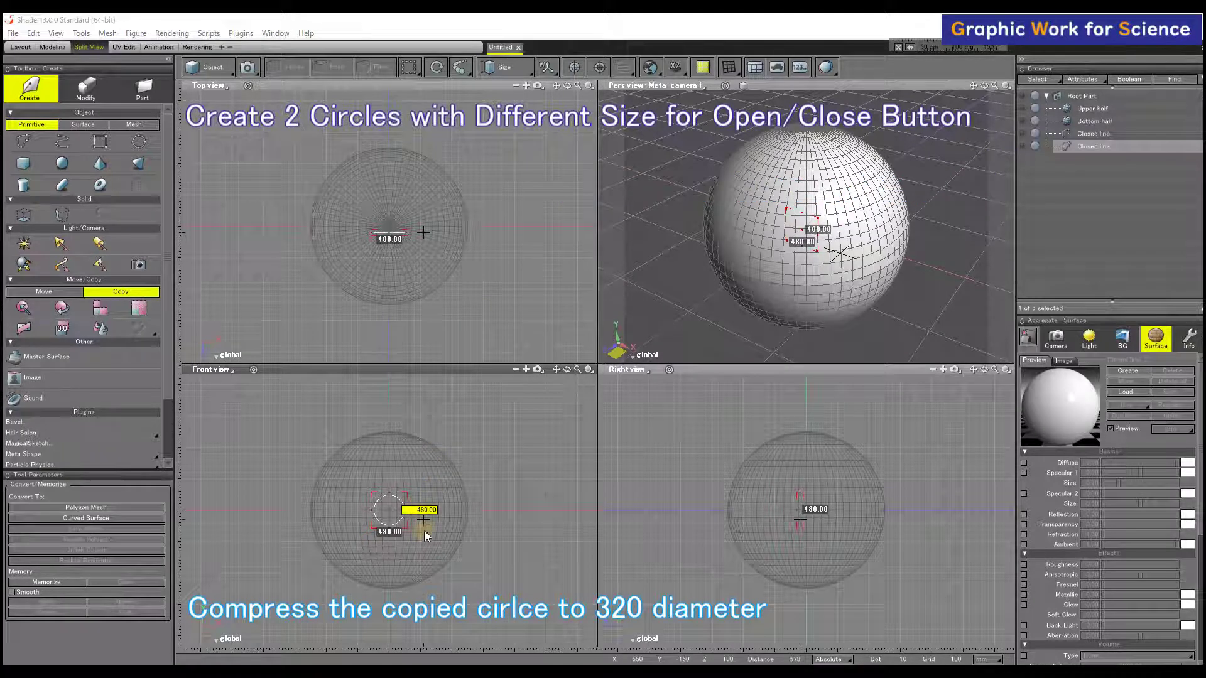
{"action": "type", "text": "320"}
{"action": "key", "text": "Return"}
{"action": "left_click", "coordinate": [399, 531]}
{"action": "type", "text": "320"}
{"action": "key", "text": "Return"}
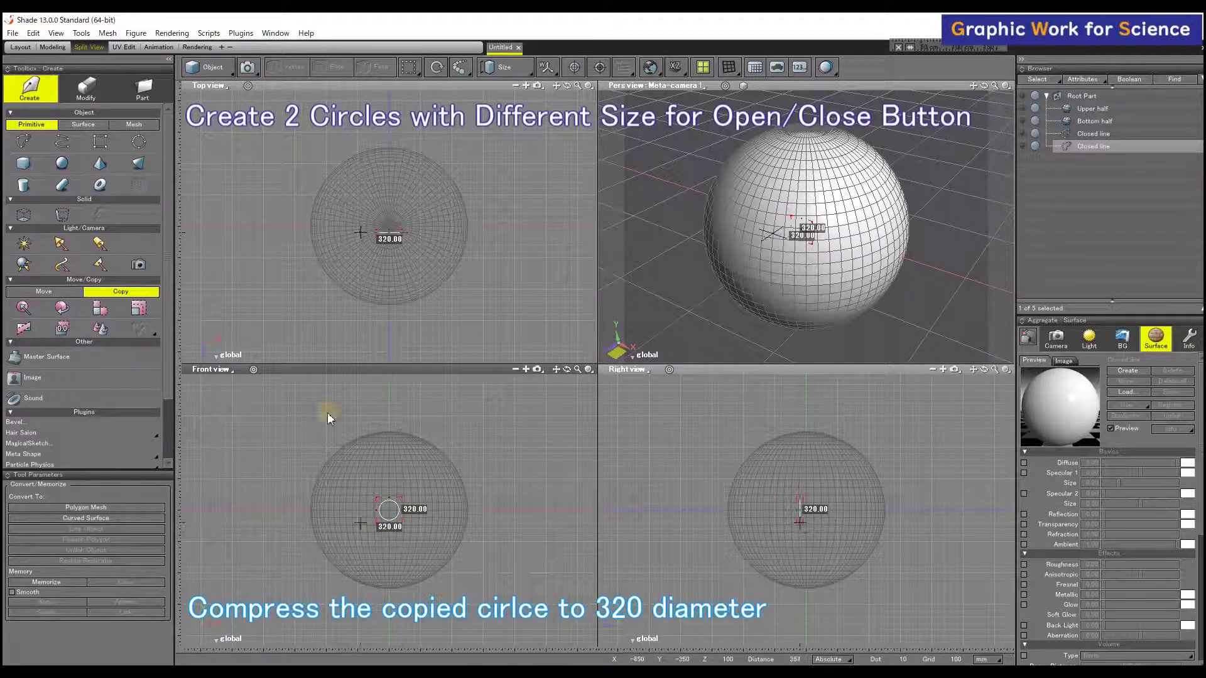
Step: Create a Curved Surface part and move both closed-line circles into it
{"action": "left_click", "coordinate": [144, 90]}
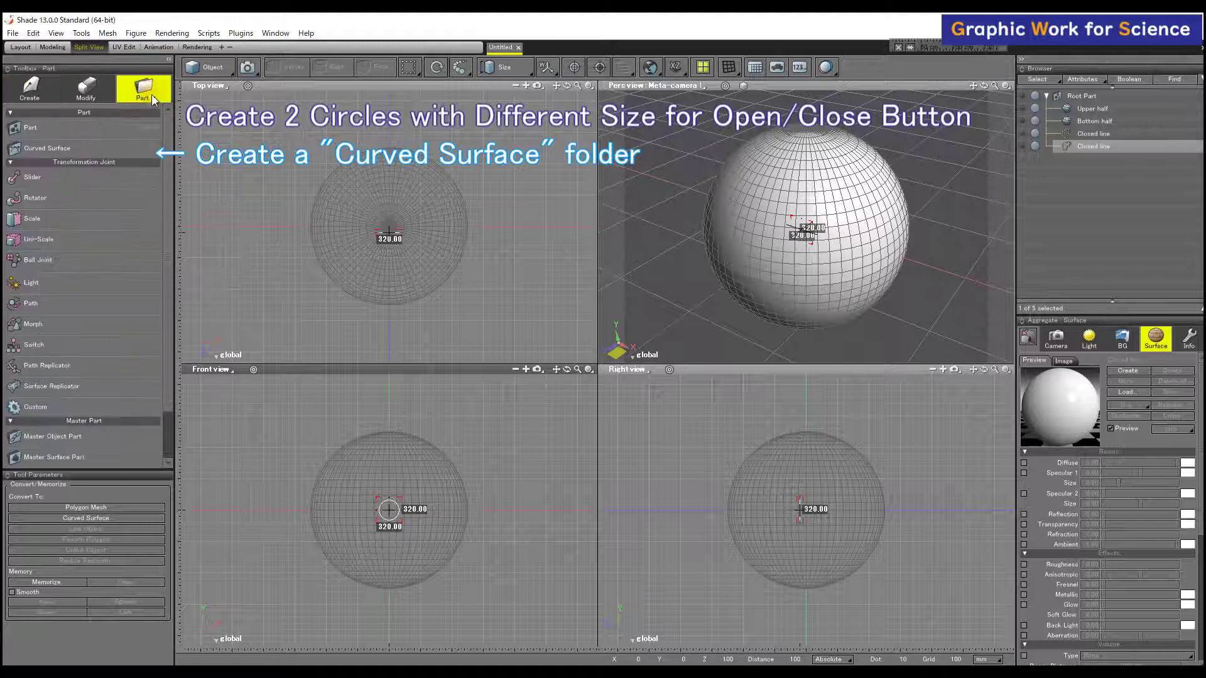
{"action": "left_click", "coordinate": [135, 149]}
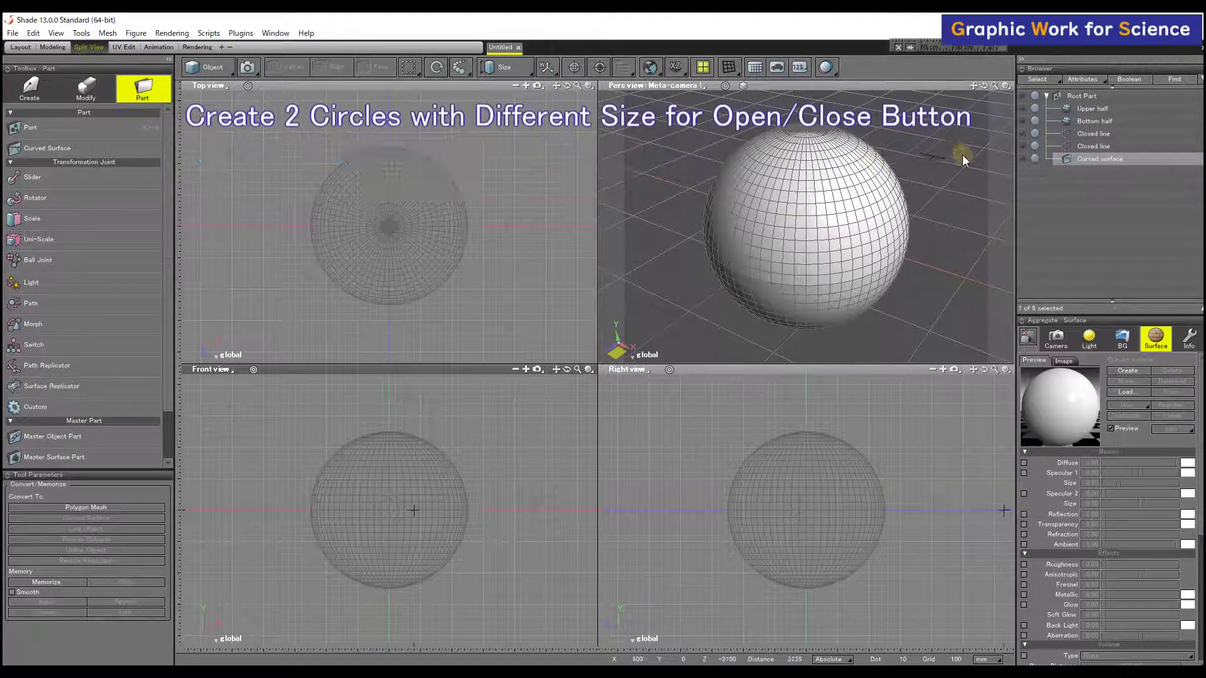
{"action": "left_click", "coordinate": [1091, 134]}
{"action": "left_click", "coordinate": [1084, 145], "text": "shift"}
{"action": "left_click_drag", "start_coordinate": [1084, 145], "coordinate": [1083, 157]}
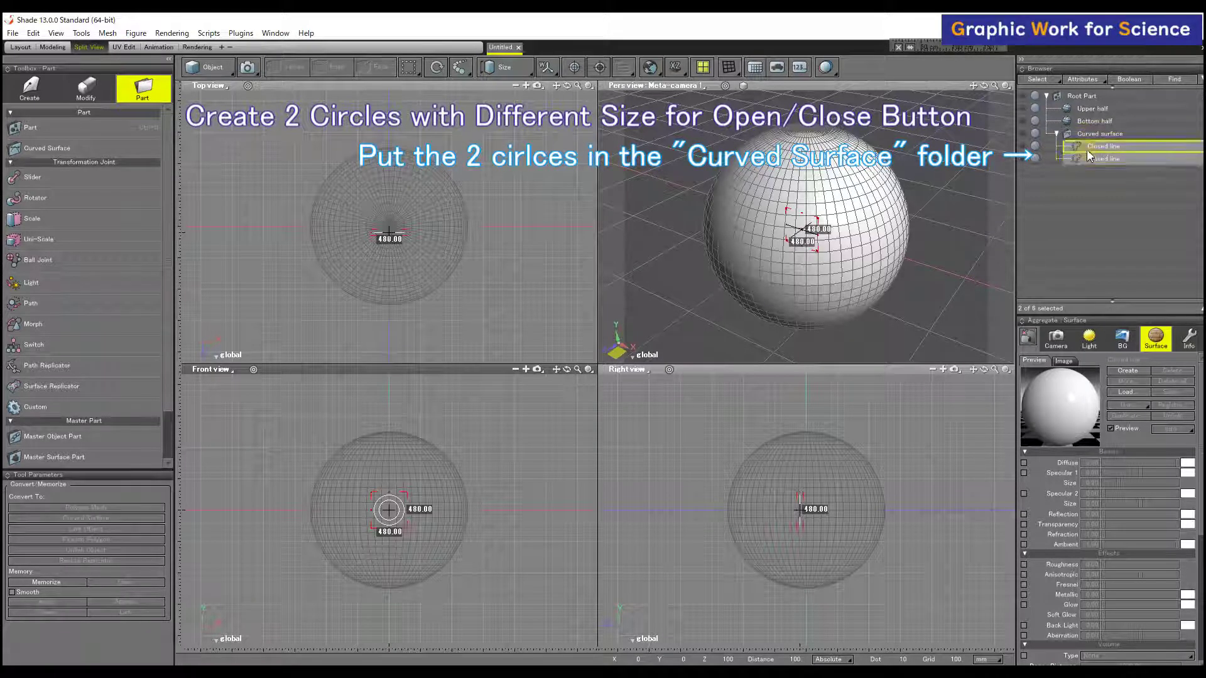
Step: Mark the larger circle with a red marker and the smaller circle with a blue marker
{"action": "right_click", "coordinate": [1087, 151]}
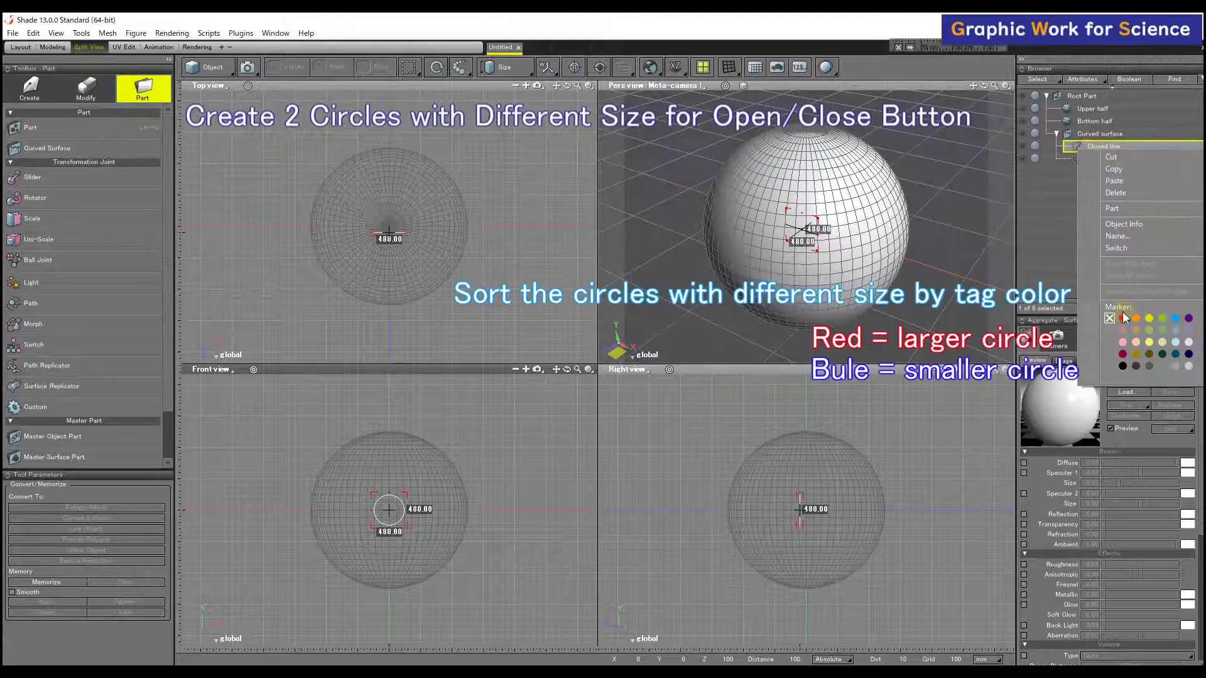
{"action": "left_click", "coordinate": [1122, 319]}
{"action": "left_click", "coordinate": [1099, 160]}
{"action": "right_click", "coordinate": [1099, 160]}
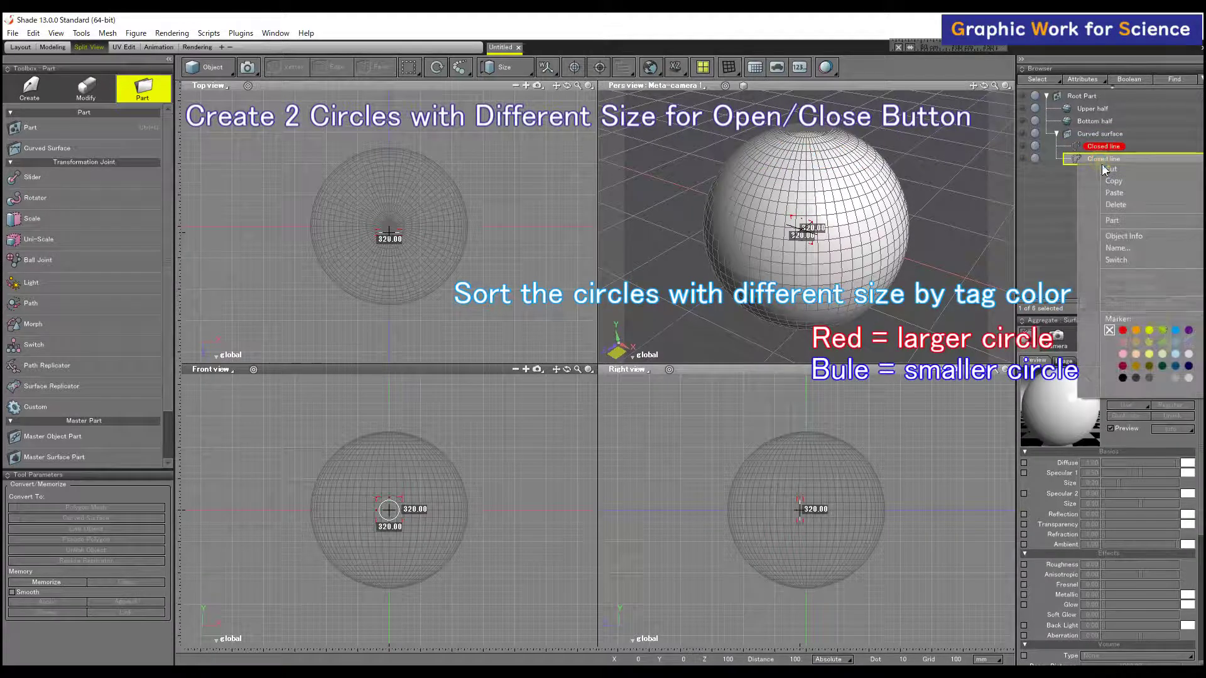
{"action": "left_click", "coordinate": [1175, 332]}
Step: Rename the curved surface part holding the two circles "Button"
{"action": "left_click", "coordinate": [1107, 134]}
{"action": "double_click", "coordinate": [1107, 134]}
{"action": "type", "text": "Bottom"}
{"action": "key", "text": "Return"}
{"action": "left_click", "coordinate": [1081, 124]}
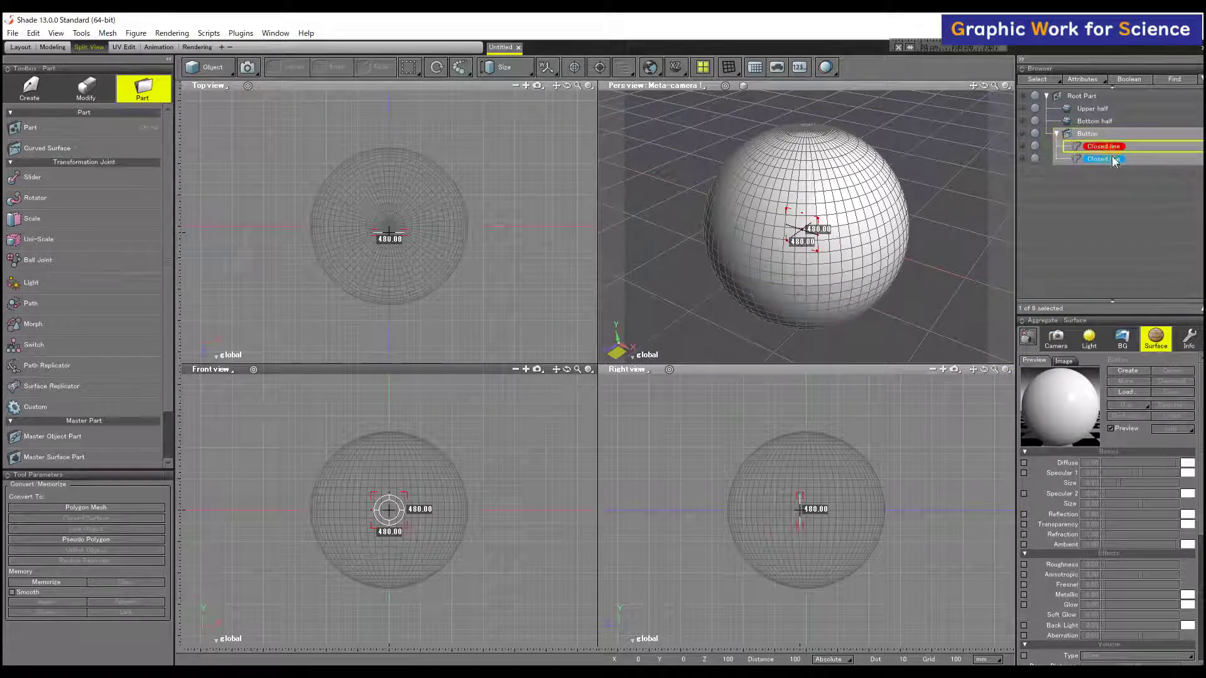
Step: Duplicate the larger circle in place and move the copy 50 mm backward along the Z axis
{"action": "left_click", "coordinate": [1105, 148]}
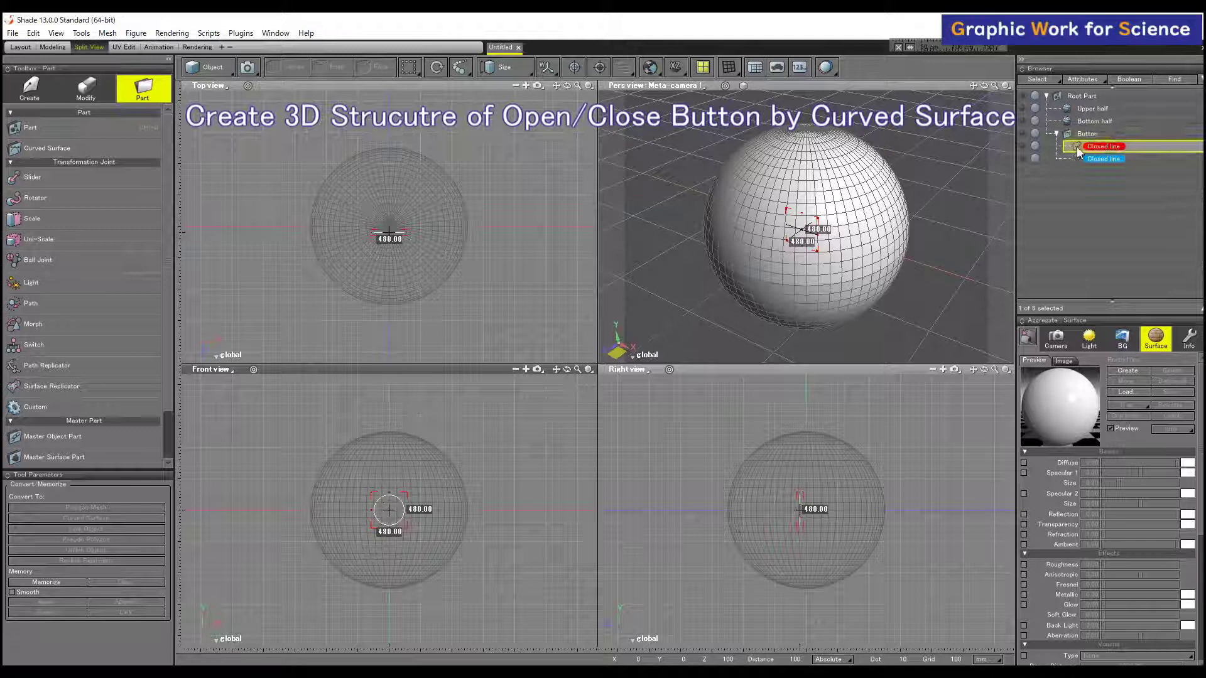
{"action": "left_click", "coordinate": [499, 68]}
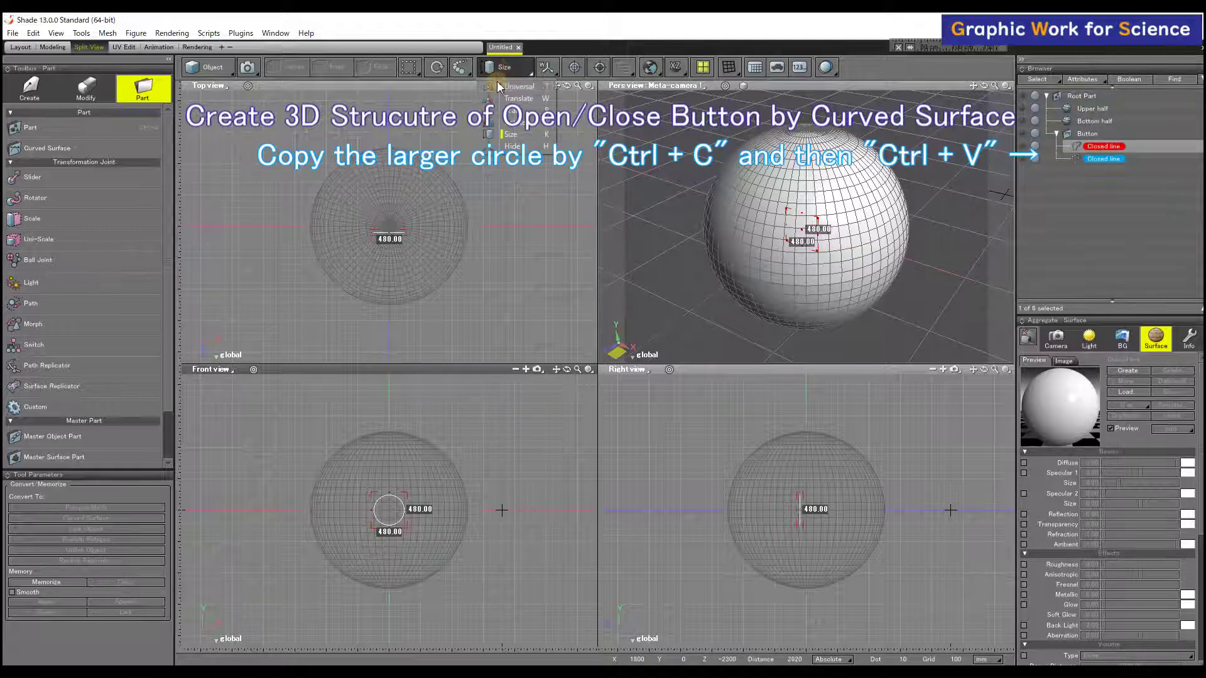
{"action": "left_click", "coordinate": [510, 86]}
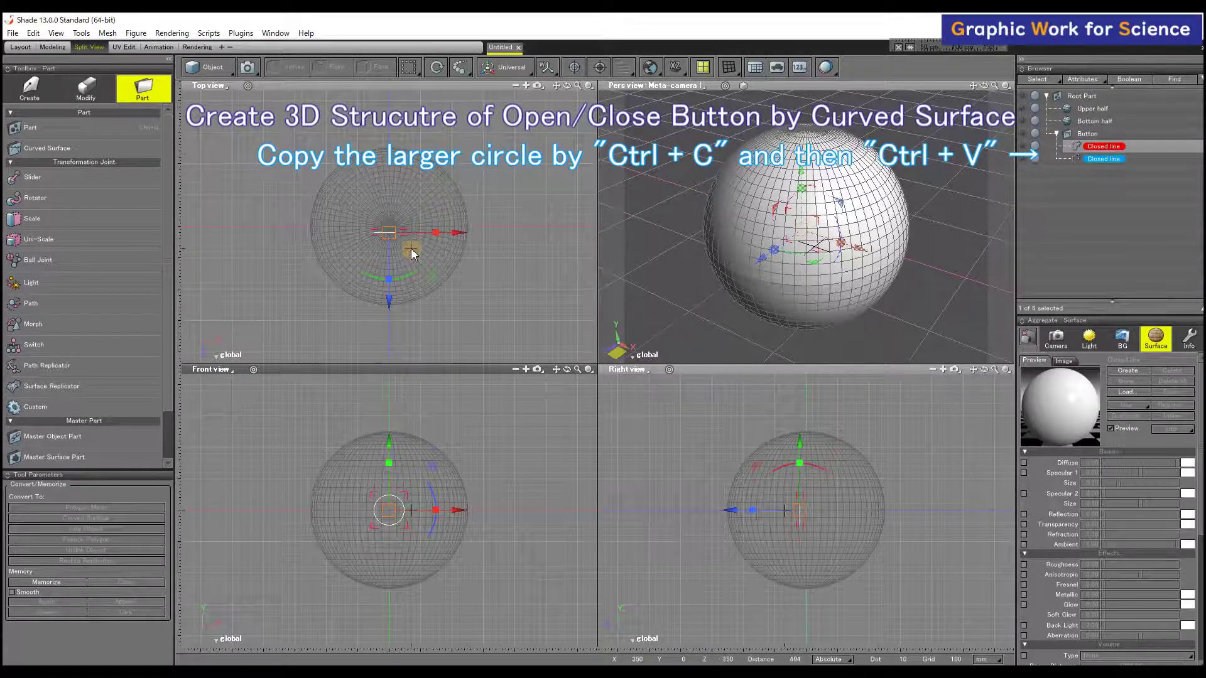
{"action": "key", "text": "ctrl+c"}
{"action": "key", "text": "ctrl+v"}
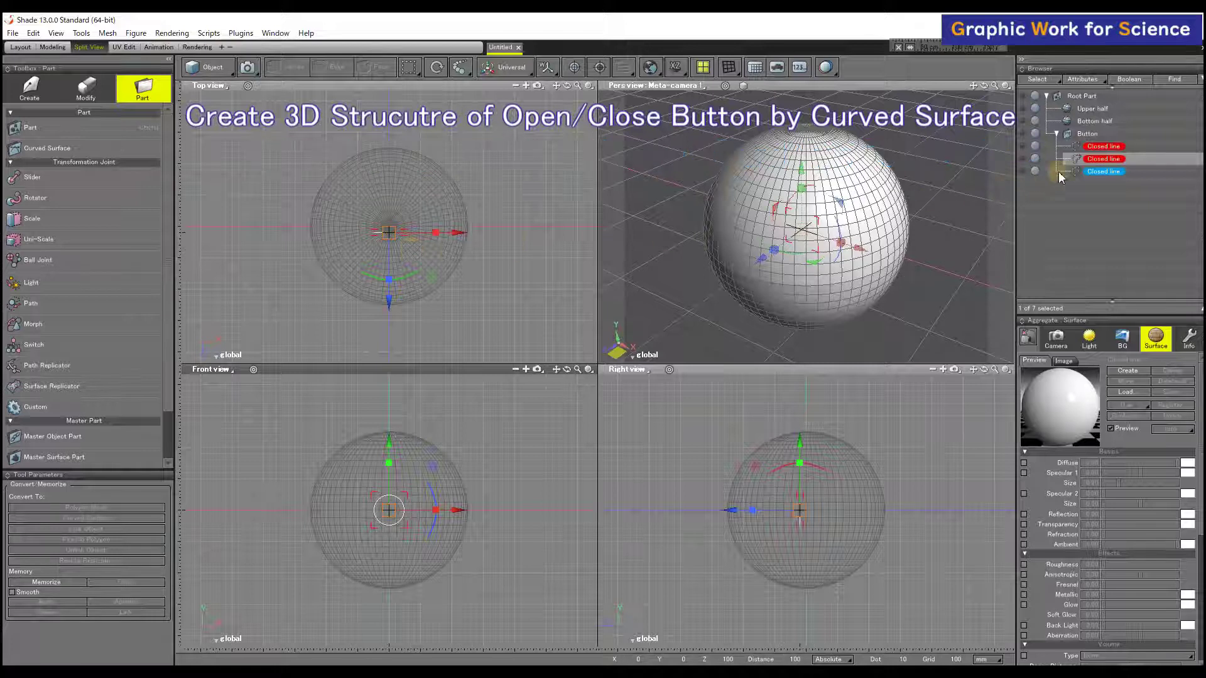
{"action": "left_click", "coordinate": [397, 296]}
{"action": "left_click_drag", "start_coordinate": [387, 299], "coordinate": [388, 297]}
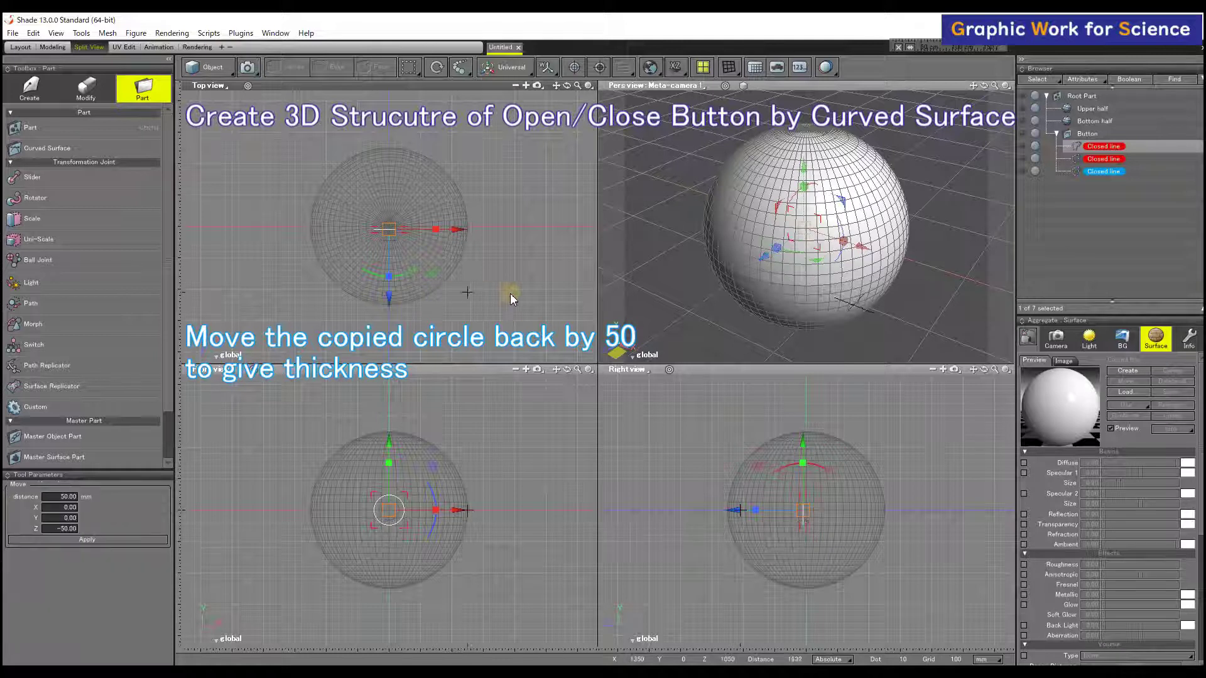
Step: Duplicate the moved-back large circle in place and degenerate the topmost large circle in the Button part to a point
{"action": "key", "text": "ctrl+c"}
{"action": "key", "text": "ctrl+v"}
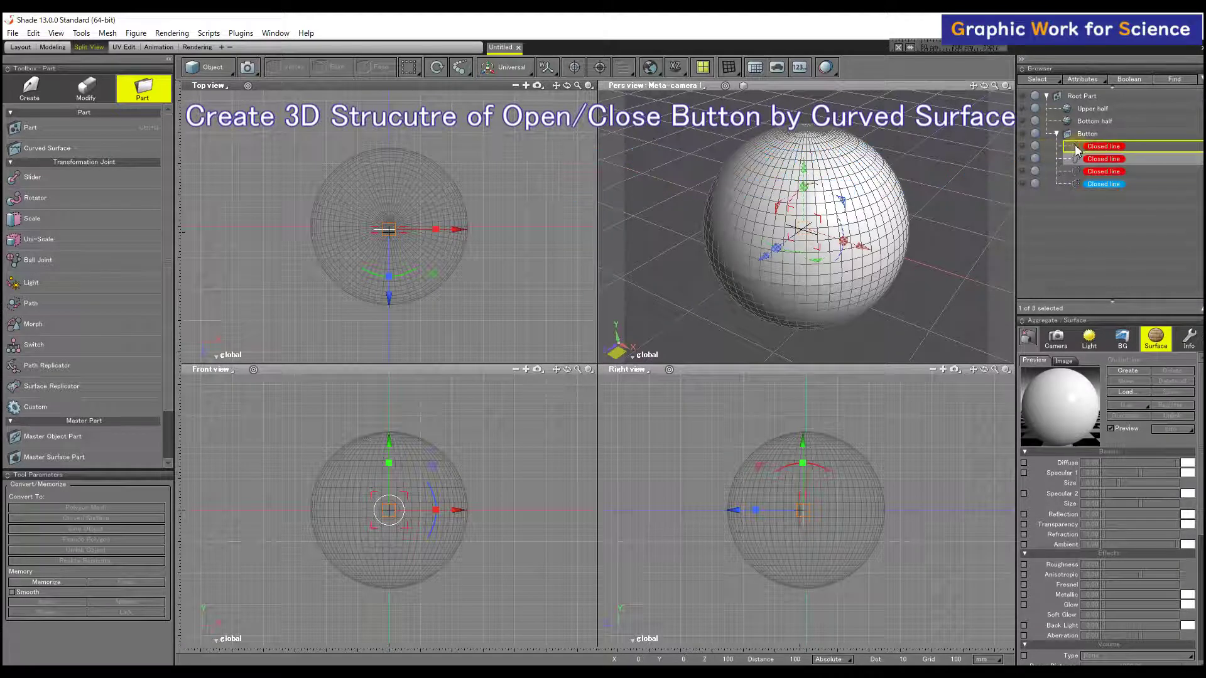
{"action": "left_click", "coordinate": [1055, 145]}
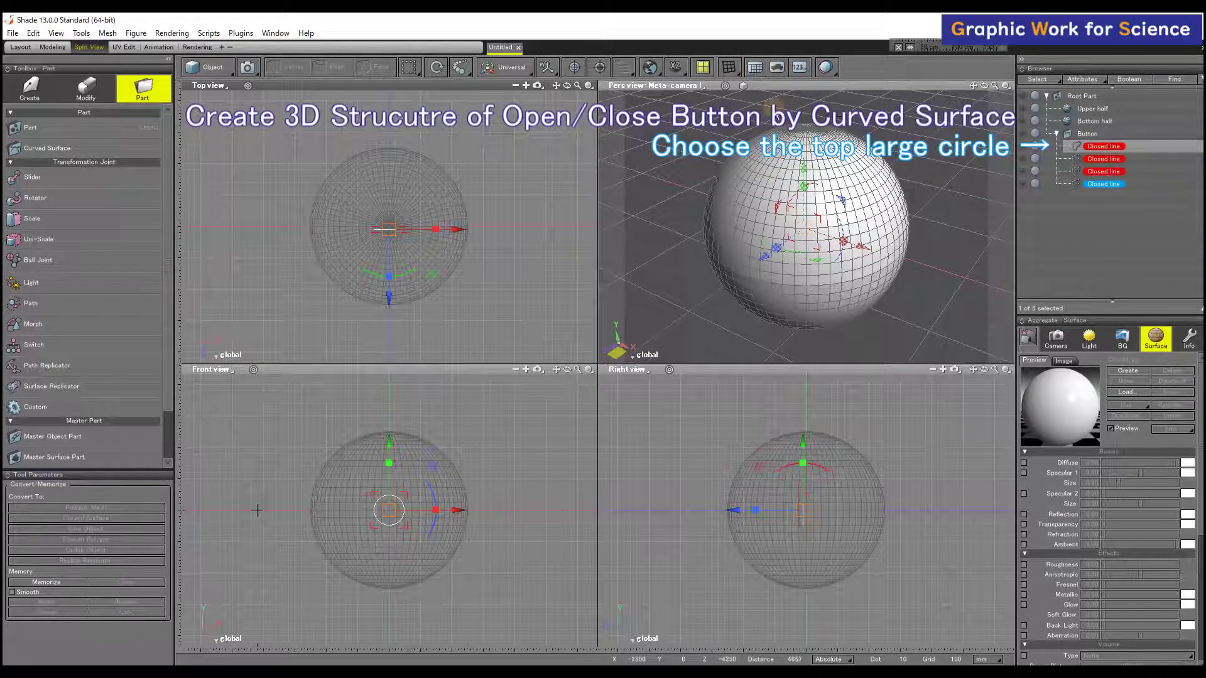
{"action": "left_click", "coordinate": [94, 93]}
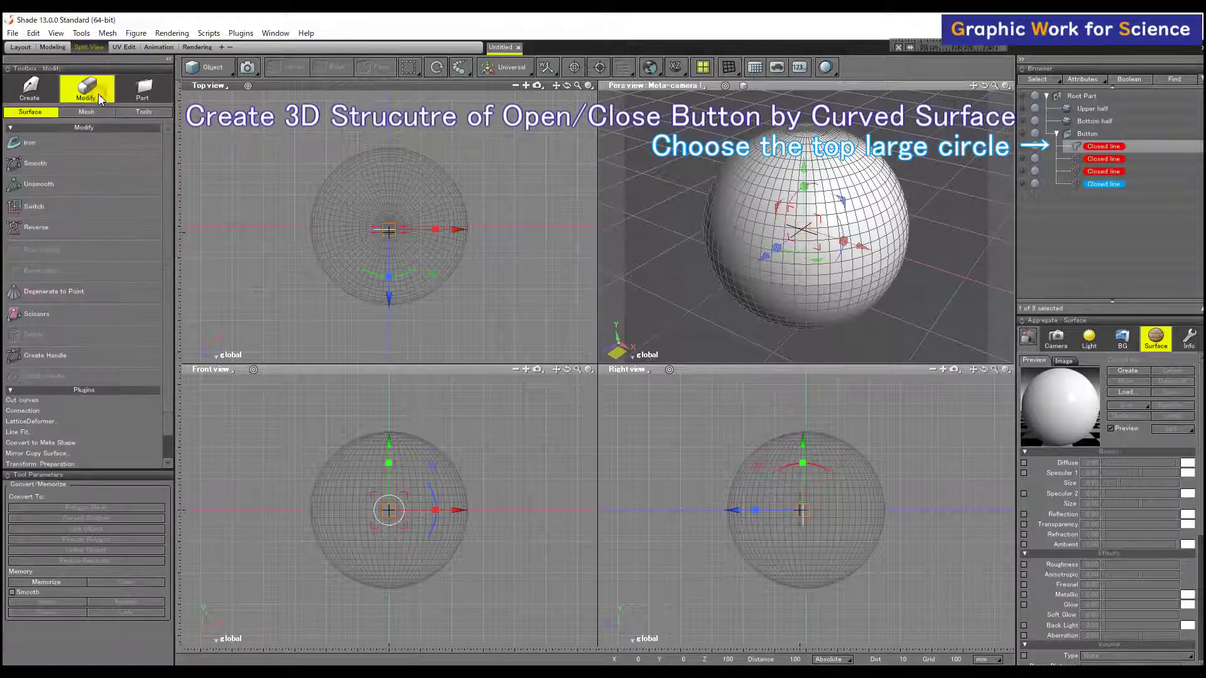
{"action": "left_click", "coordinate": [96, 294]}
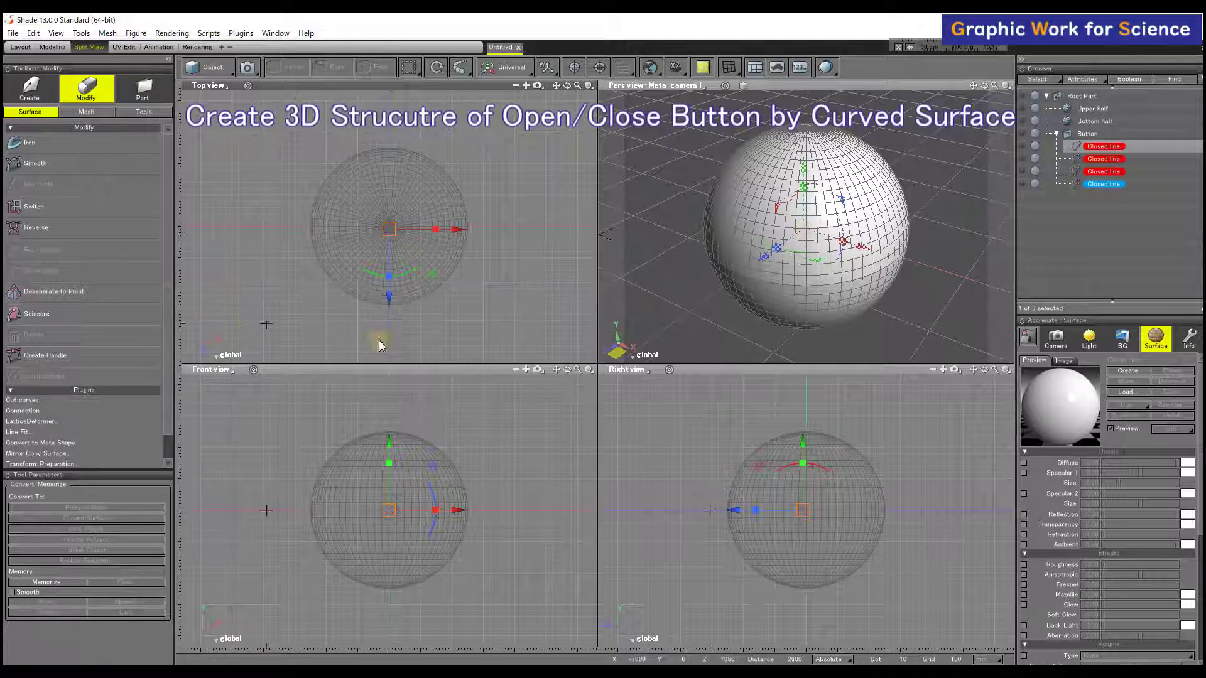
Step: Duplicate the smaller blue-marked circle and move the copy 50 mm forward along the Z axis
{"action": "left_click", "coordinate": [1112, 186]}
{"action": "key", "text": "ctrl+c"}
{"action": "key", "text": "ctrl+v"}
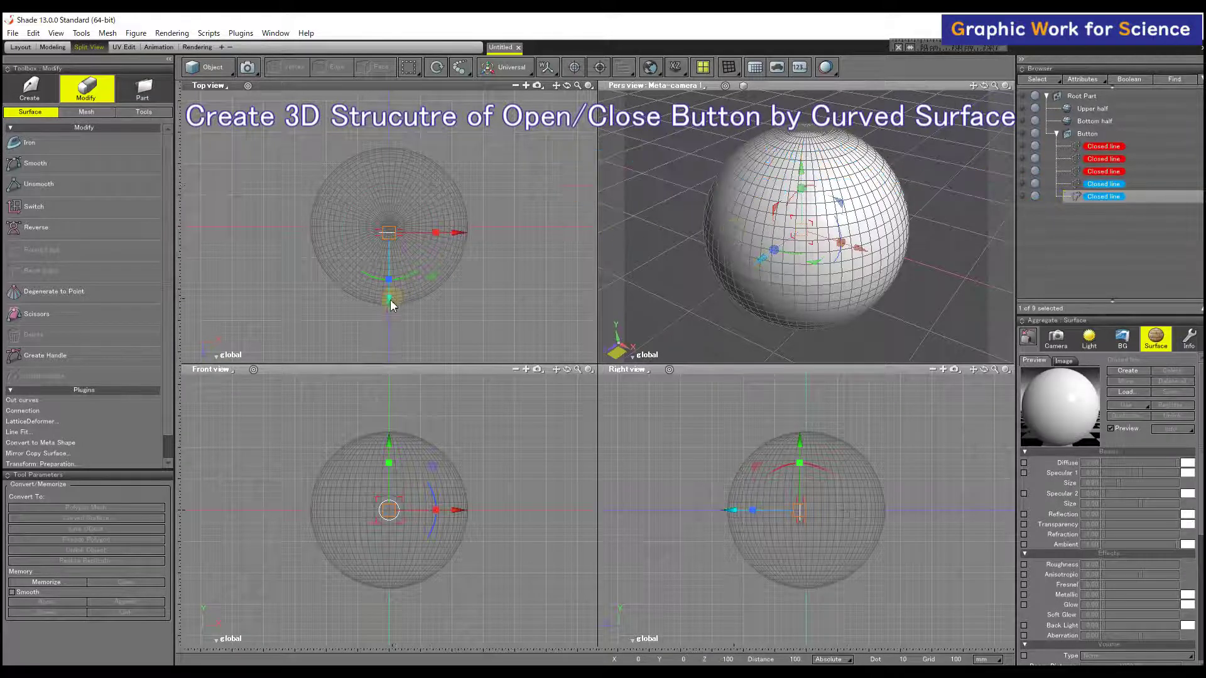
{"action": "left_click_drag", "start_coordinate": [390, 303], "coordinate": [390, 304]}
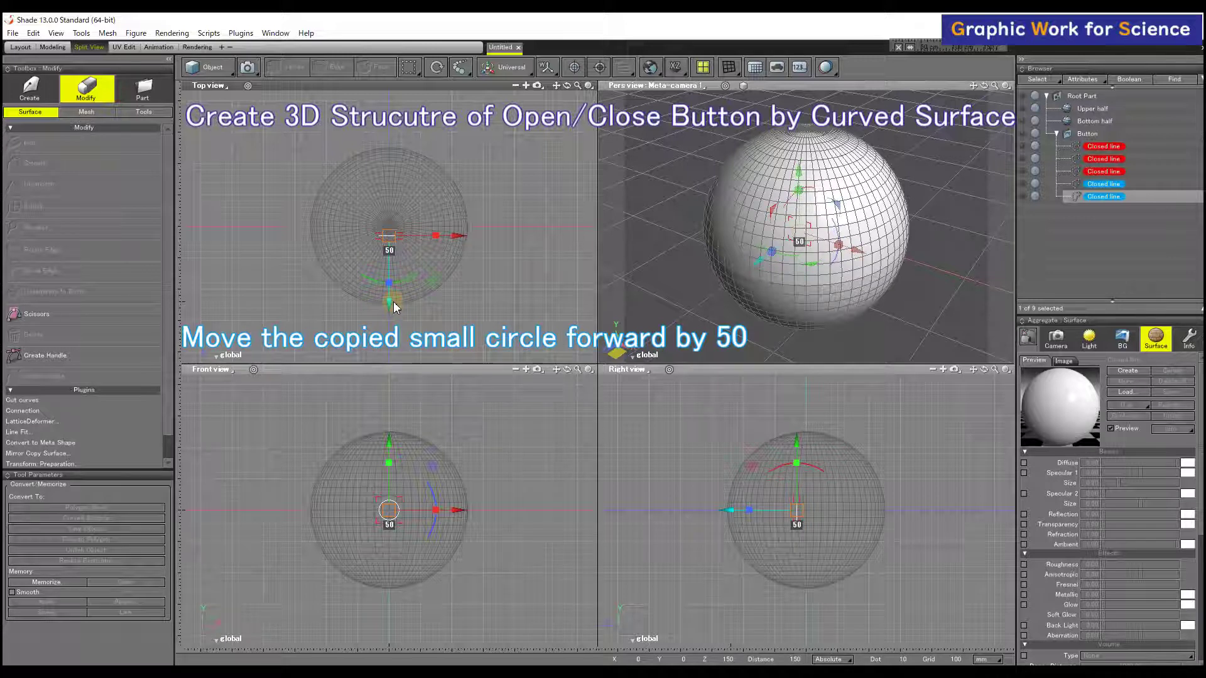
Step: Duplicate the moved-forward small circle in place and degenerate the bottommost small circle to a point
{"action": "key", "text": "ctrl+c"}
{"action": "key", "text": "ctrl+v"}
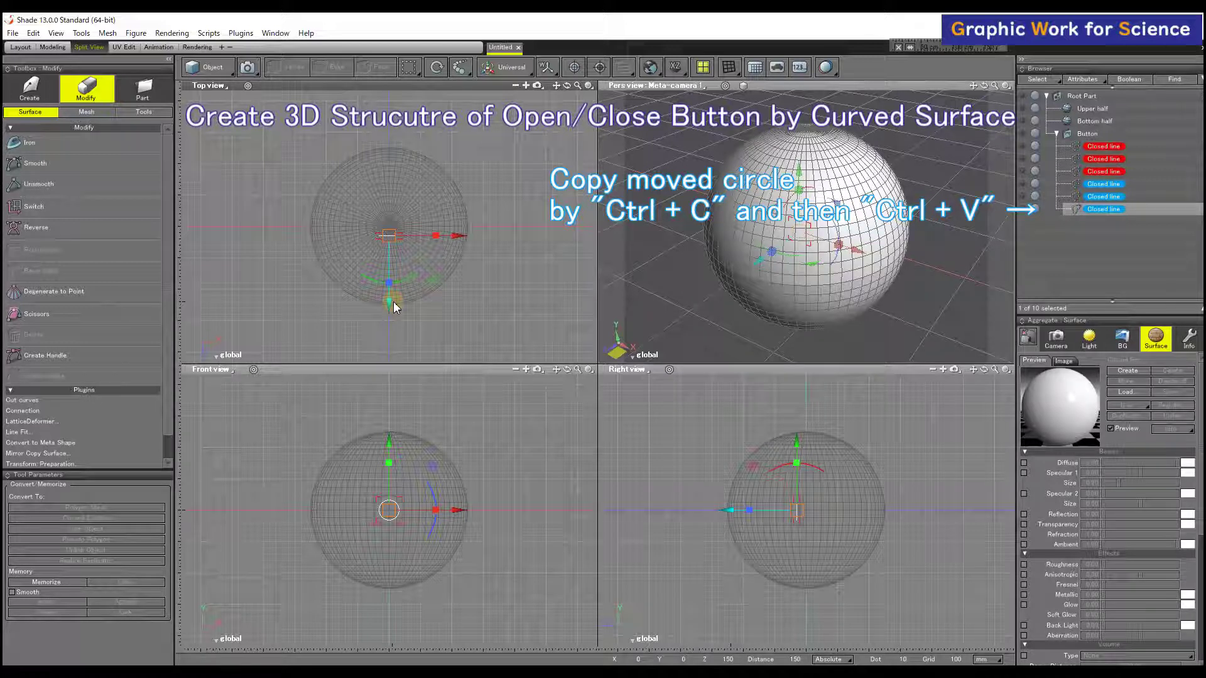
{"action": "left_click", "coordinate": [138, 292]}
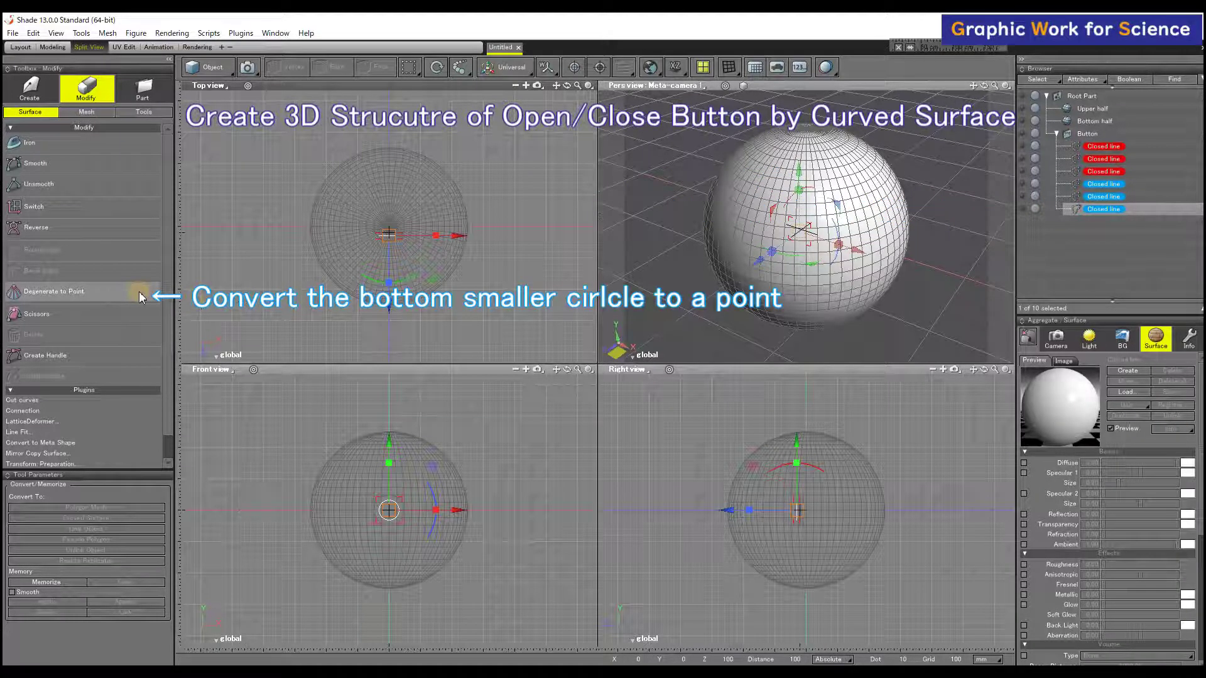
{"action": "left_click", "coordinate": [139, 292]}
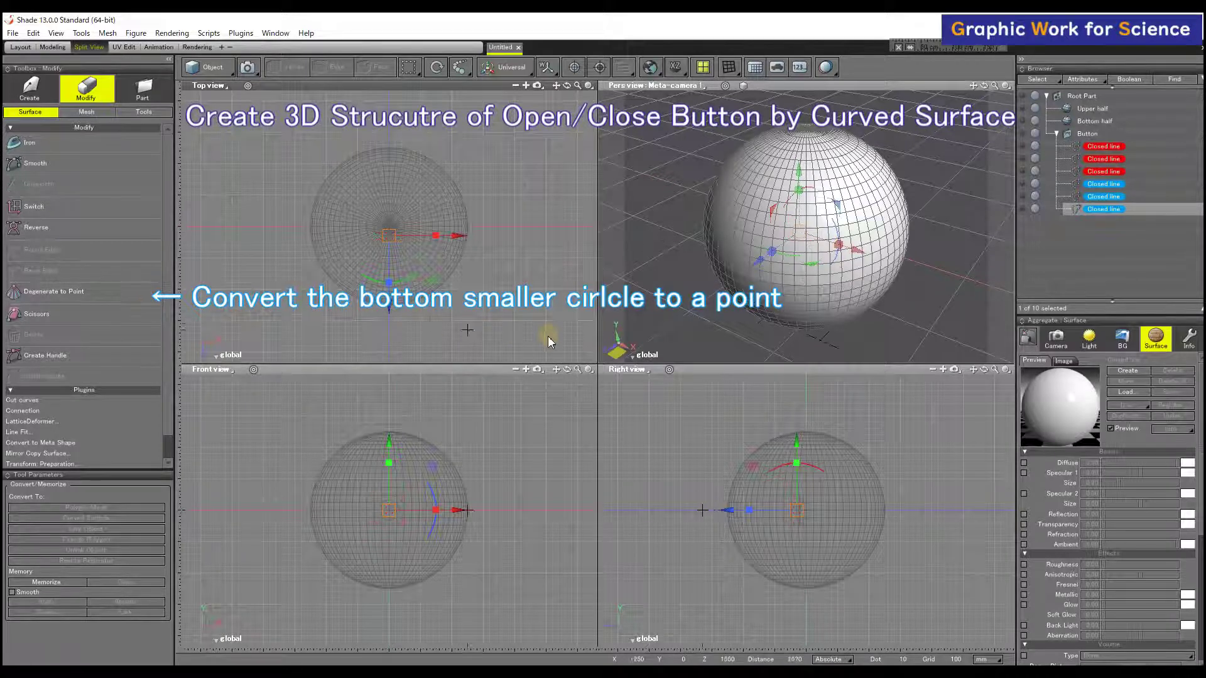
Step: Move the whole Button part about 1200 mm forward along Z until it overlaps the front surface of the sphere
{"action": "left_click", "coordinate": [1087, 134]}
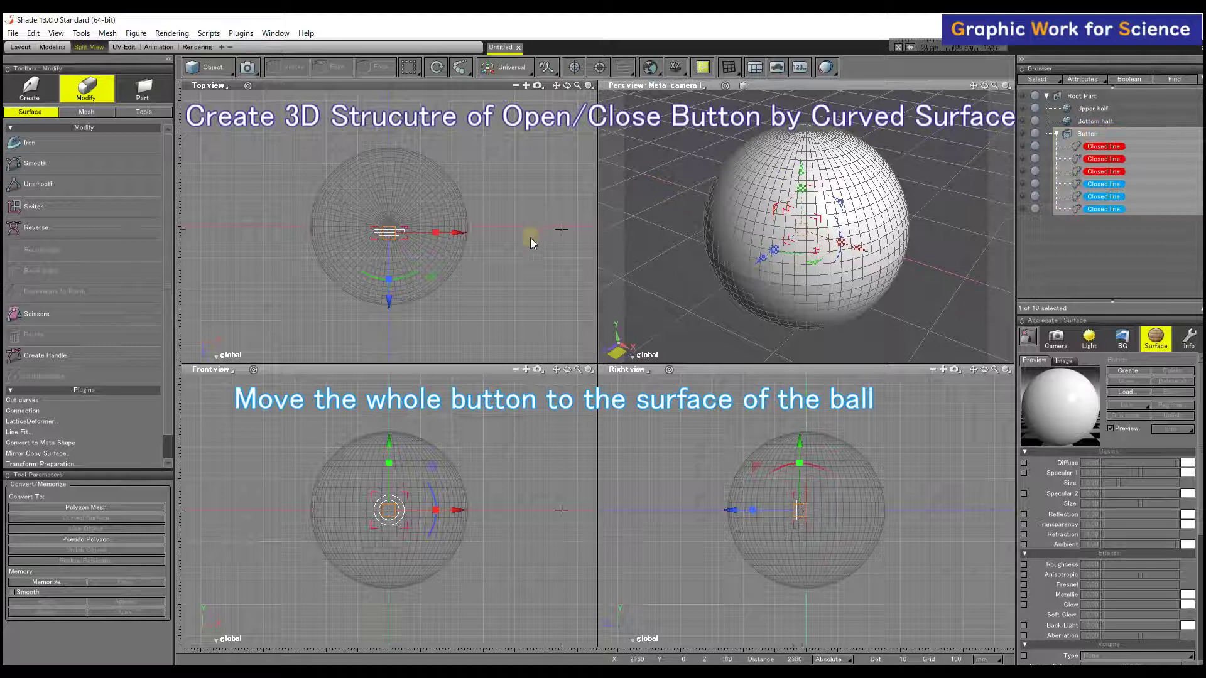
{"action": "left_click_drag", "start_coordinate": [389, 297], "coordinate": [389, 374]}
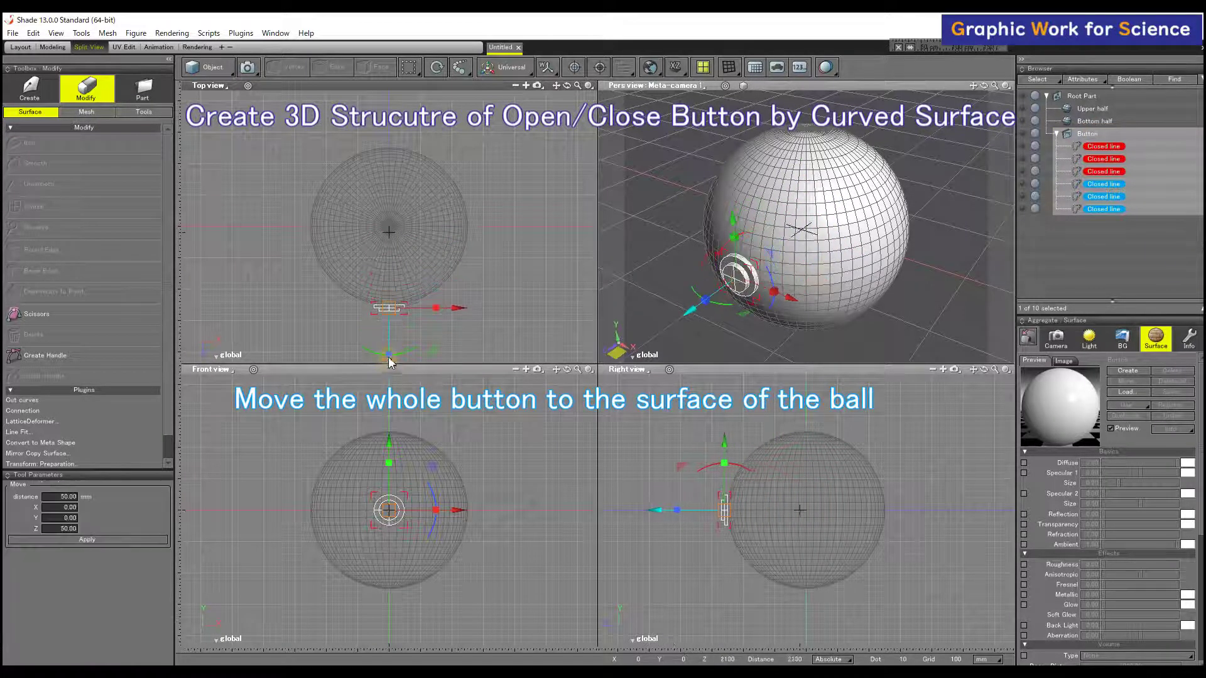
{"action": "scroll", "coordinate": [389, 345], "scroll_direction": "up", "scroll_amount": 3}
{"action": "scroll", "coordinate": [389, 345], "scroll_direction": "up", "scroll_amount": 2}
{"action": "left_click_drag", "start_coordinate": [391, 336], "coordinate": [399, 334]}
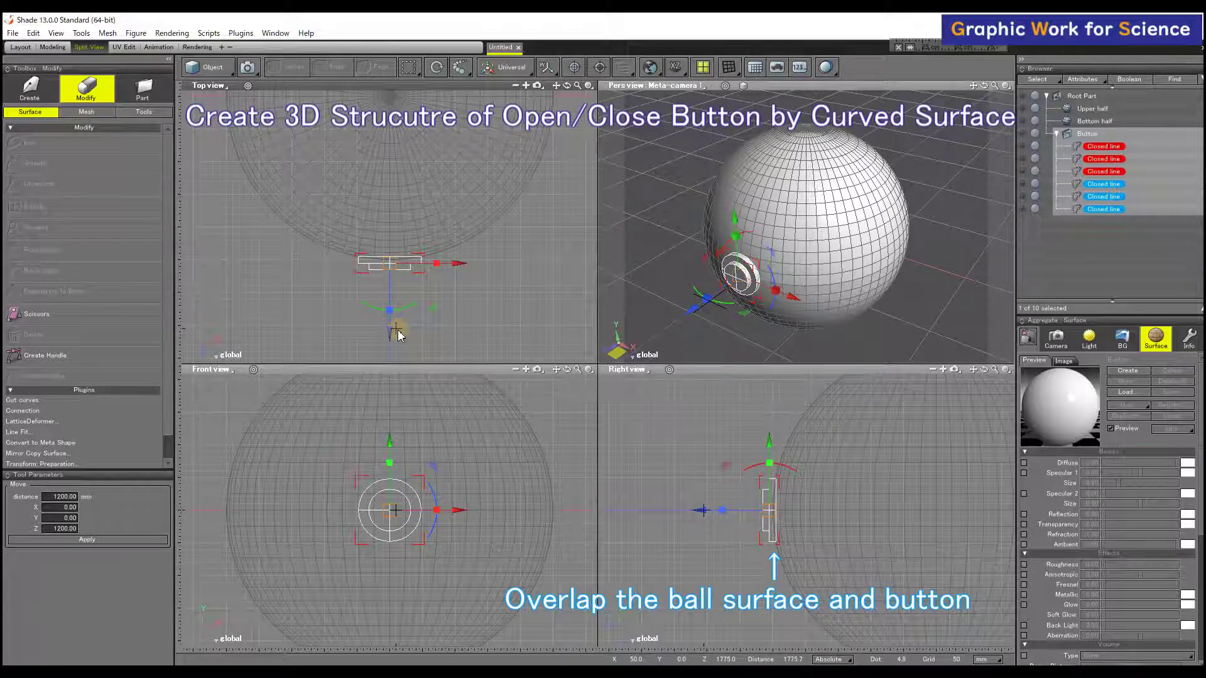
Step: Examine each of the six closed lines that make up the Button part and collapse the part in the object tree
{"action": "left_click", "coordinate": [1099, 148]}
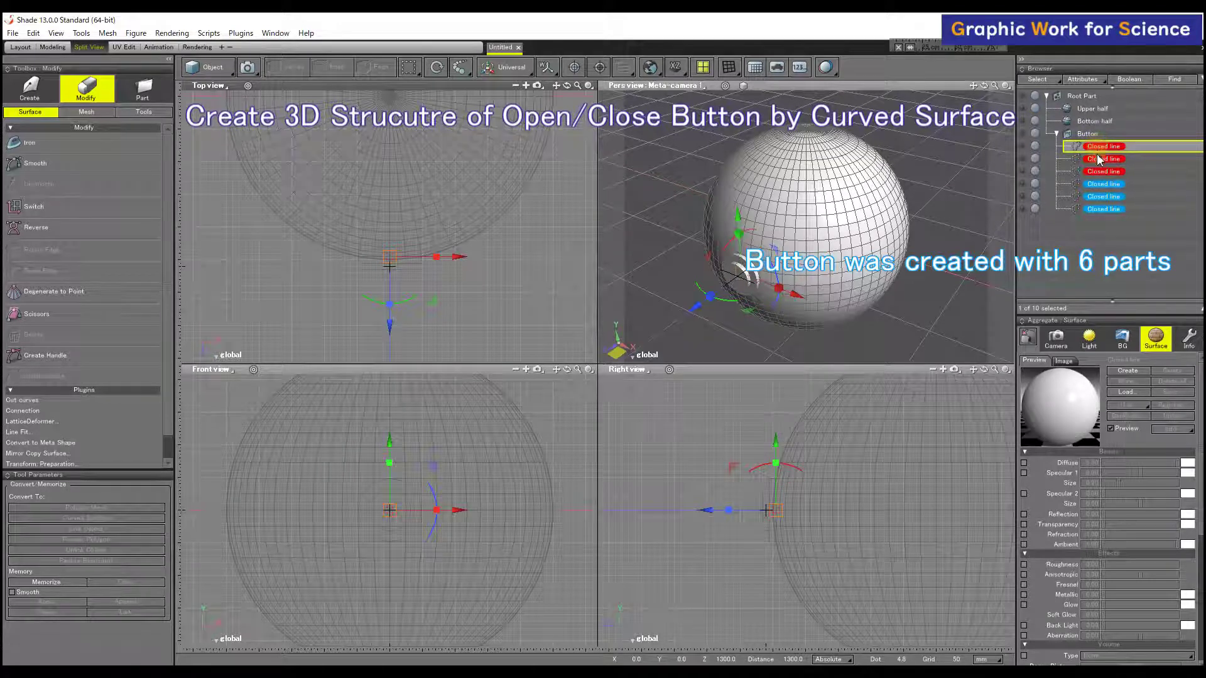
{"action": "left_click", "coordinate": [1099, 160]}
{"action": "left_click", "coordinate": [1100, 173]}
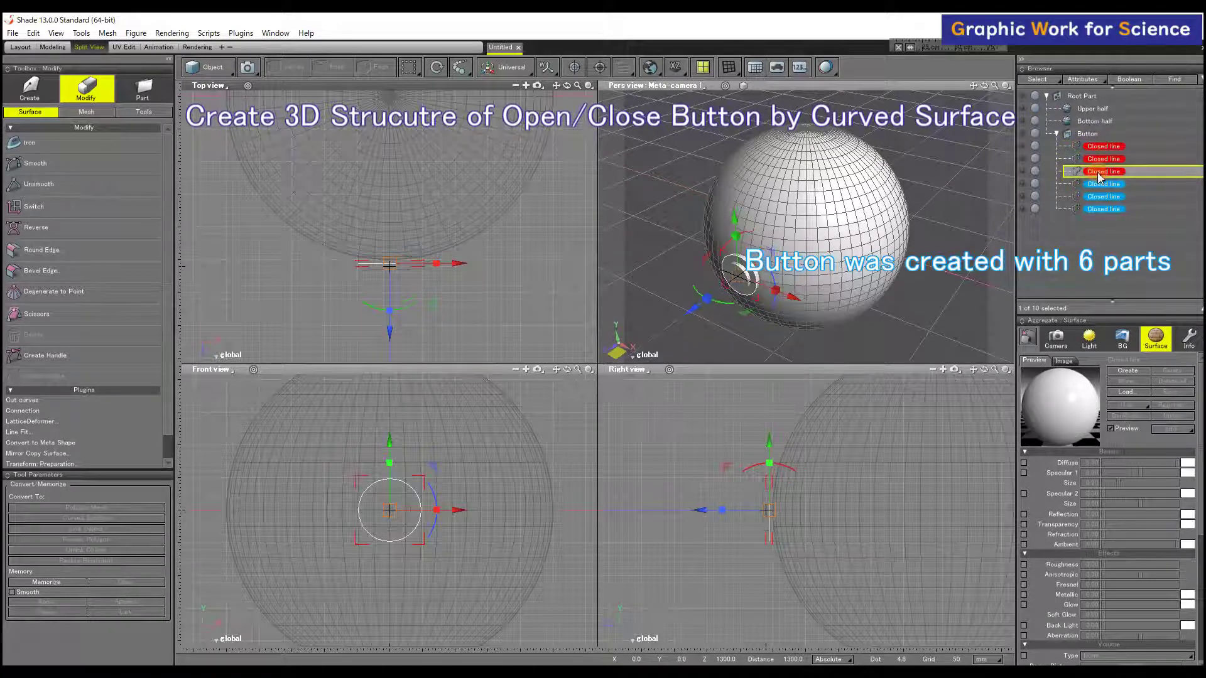
{"action": "left_click", "coordinate": [1099, 186]}
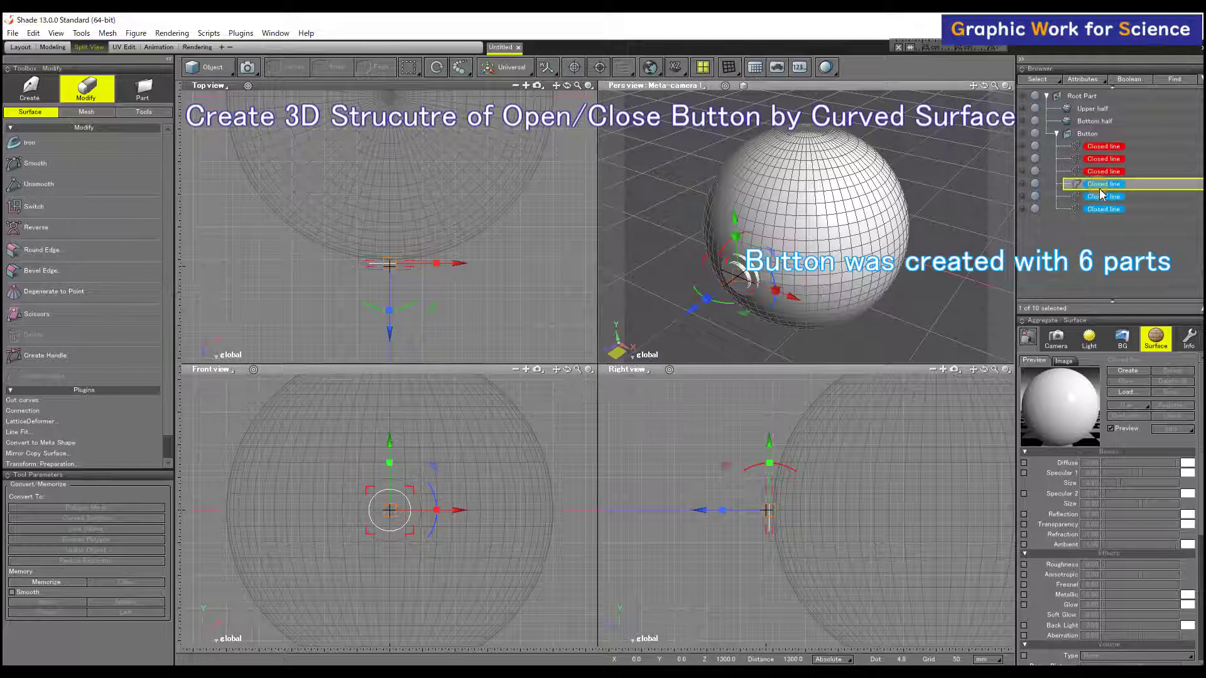
{"action": "left_click", "coordinate": [1099, 196]}
{"action": "left_click", "coordinate": [1104, 209]}
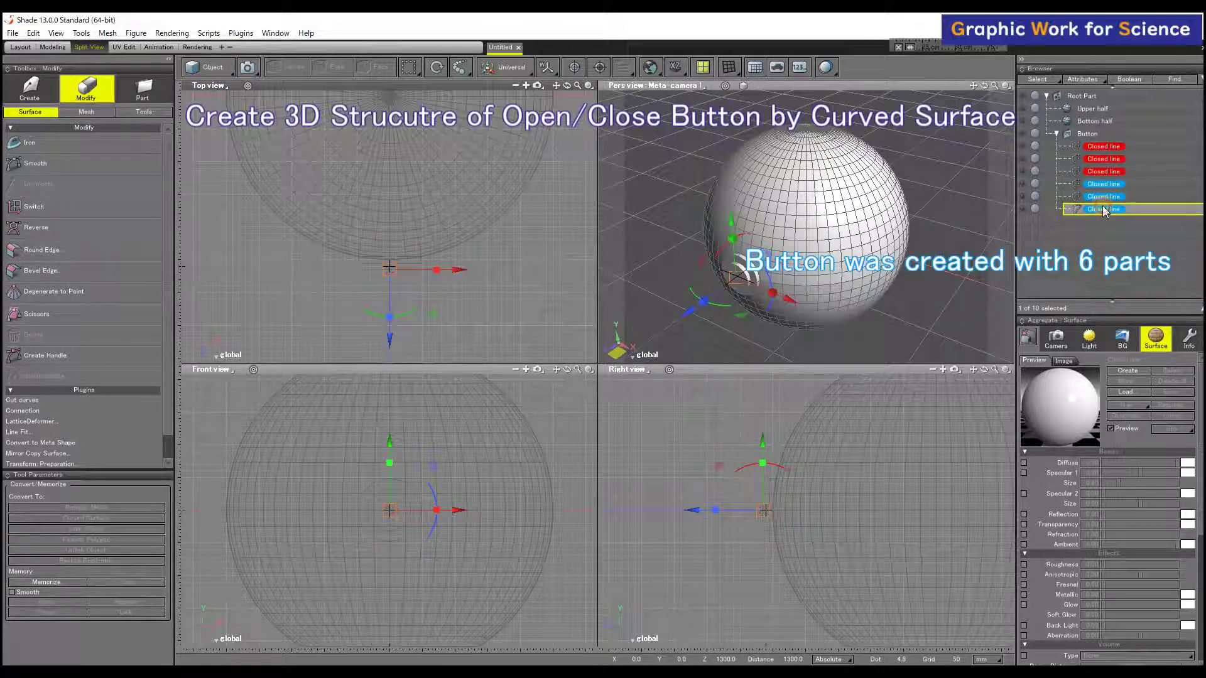
{"action": "left_click", "coordinate": [1090, 134]}
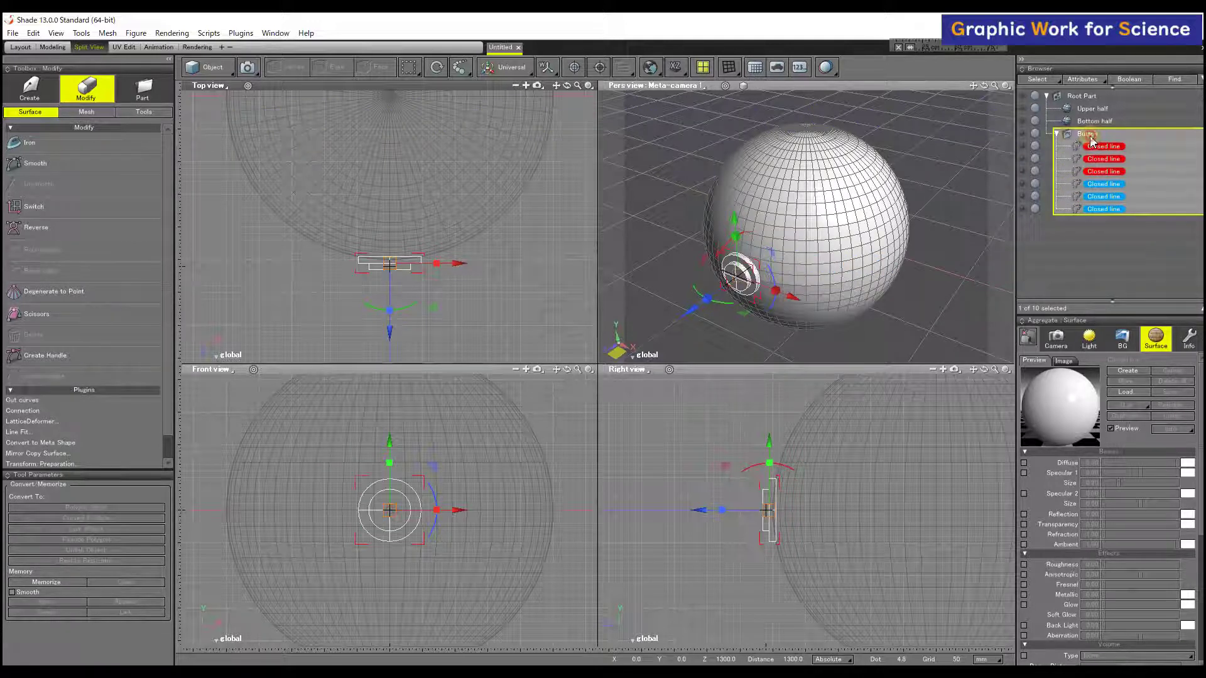
{"action": "left_click", "coordinate": [1057, 134]}
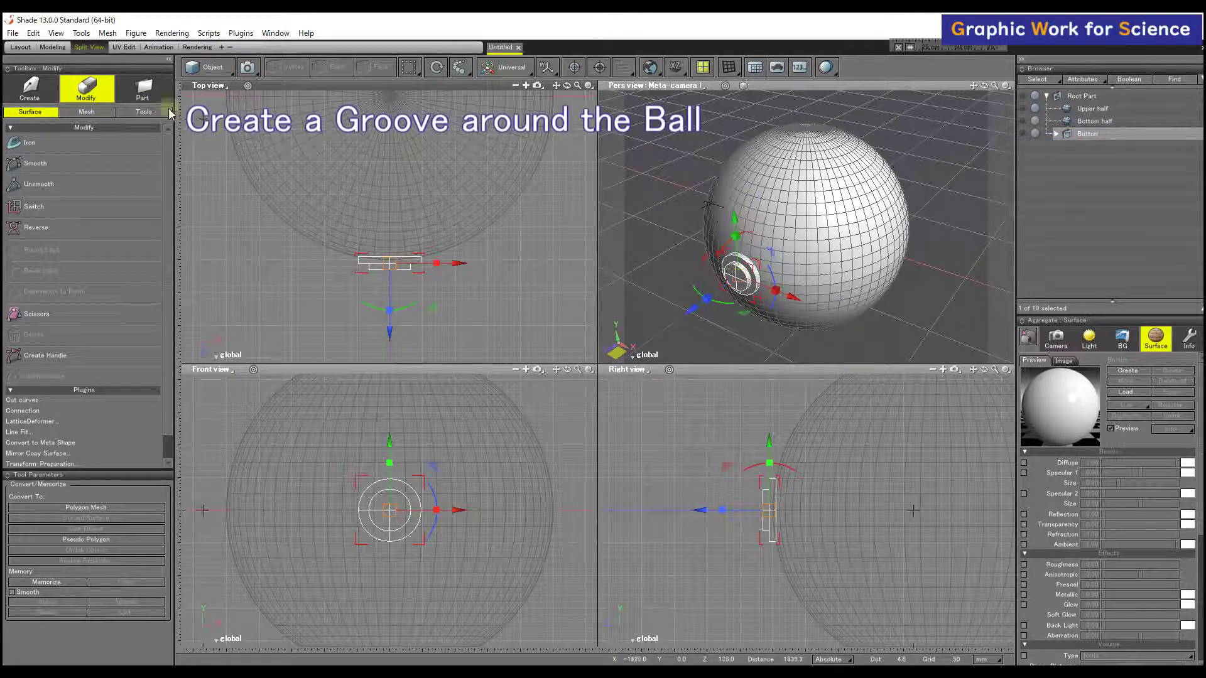
Step: Draw a flat box at the sphere's side edge in the front view and resize it to a 120 by 120 mm square
{"action": "left_click", "coordinate": [30, 91]}
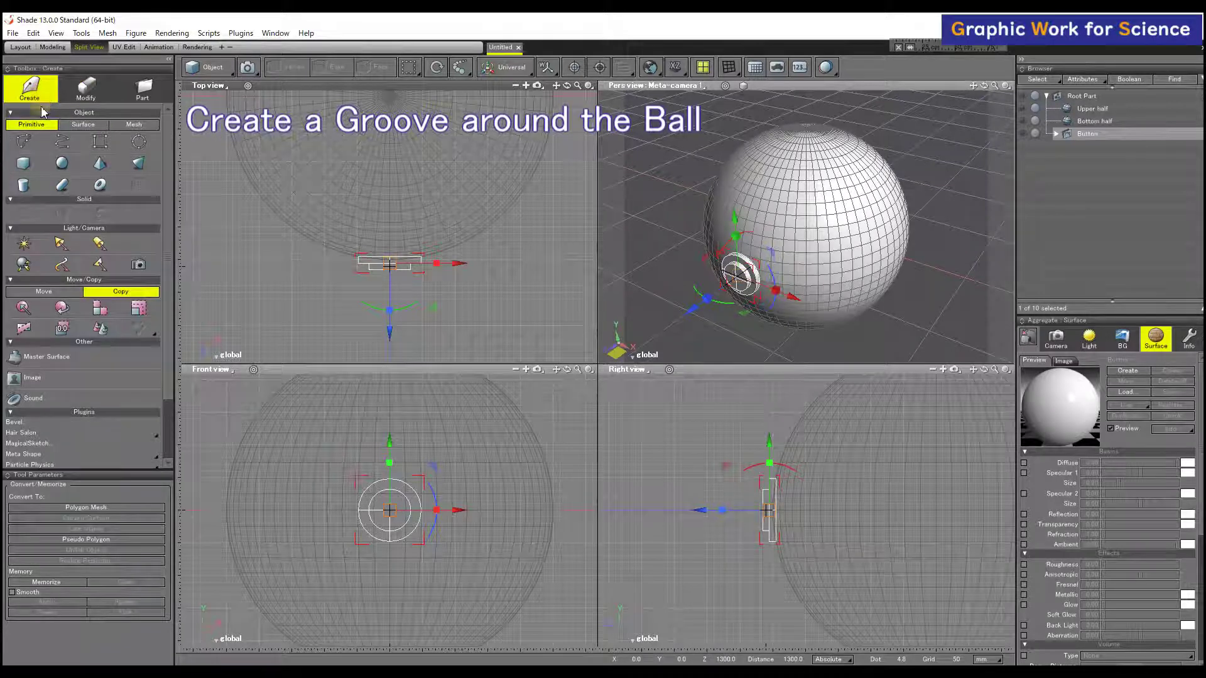
{"action": "left_click", "coordinate": [25, 164]}
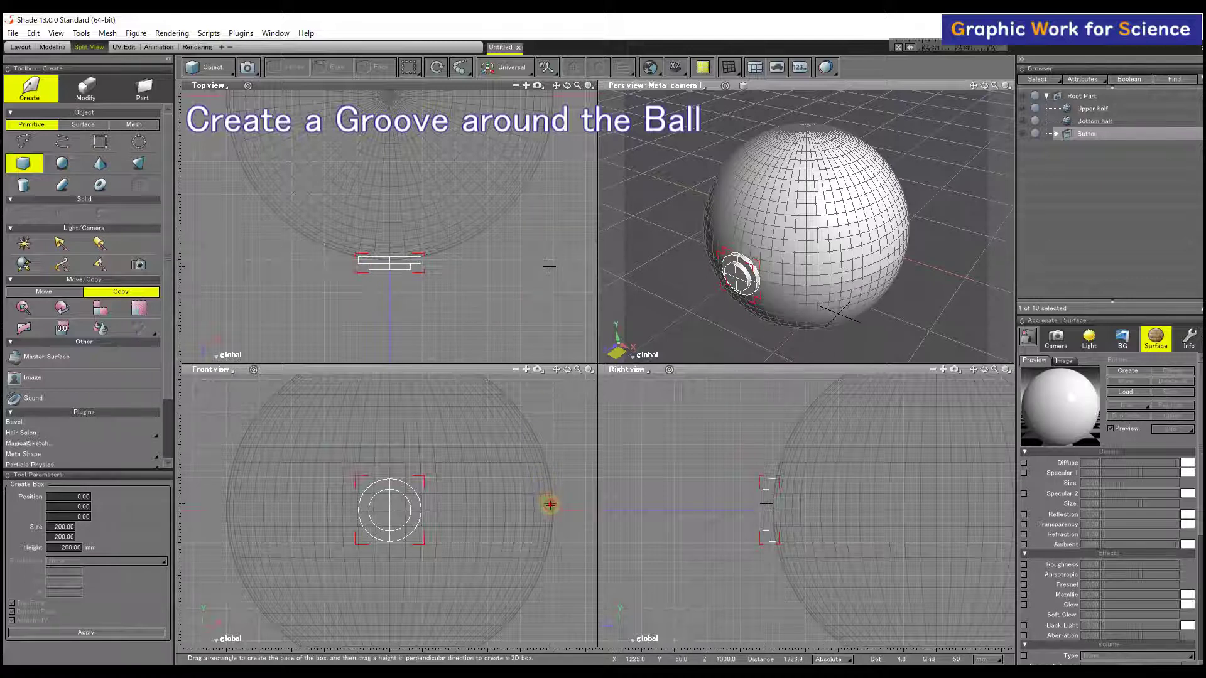
{"action": "left_click_drag", "start_coordinate": [550, 520], "coordinate": [555, 515]}
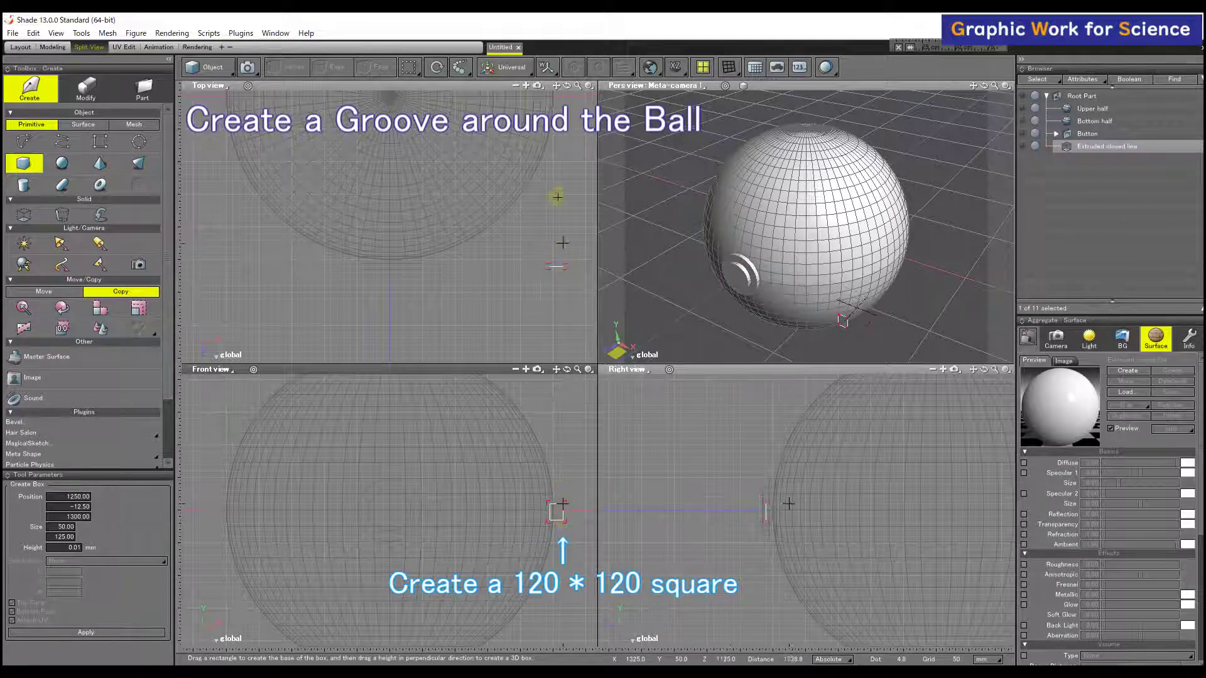
{"action": "left_click", "coordinate": [506, 65]}
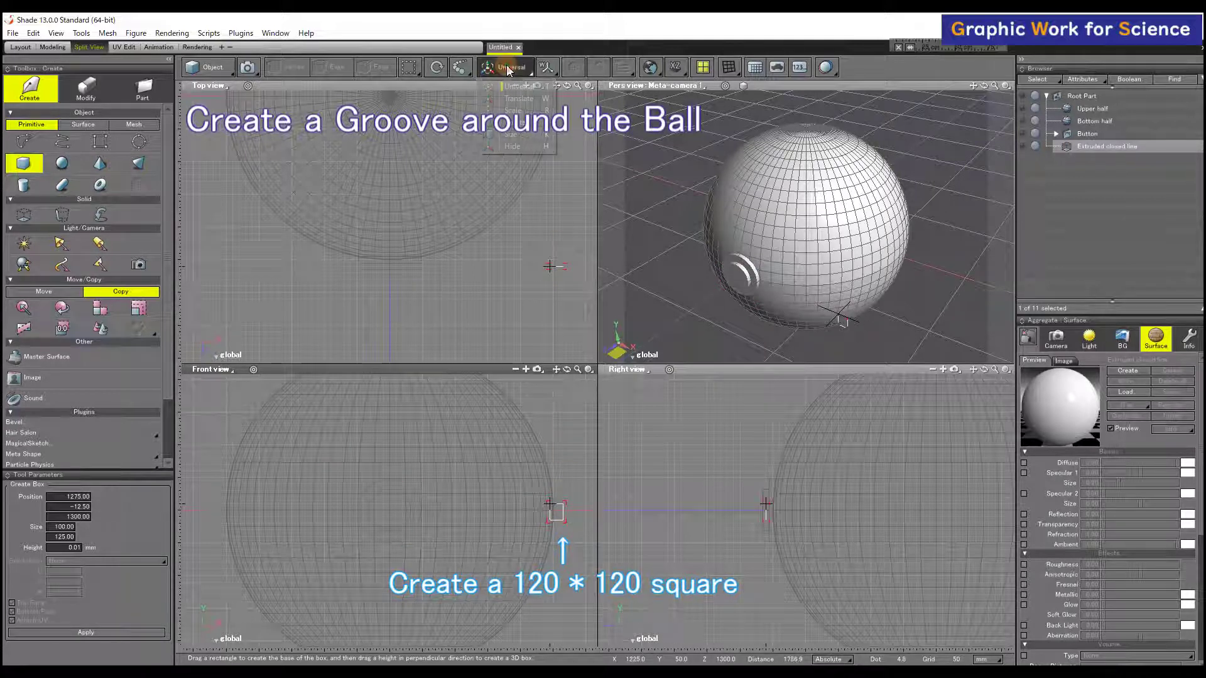
{"action": "left_click", "coordinate": [513, 131]}
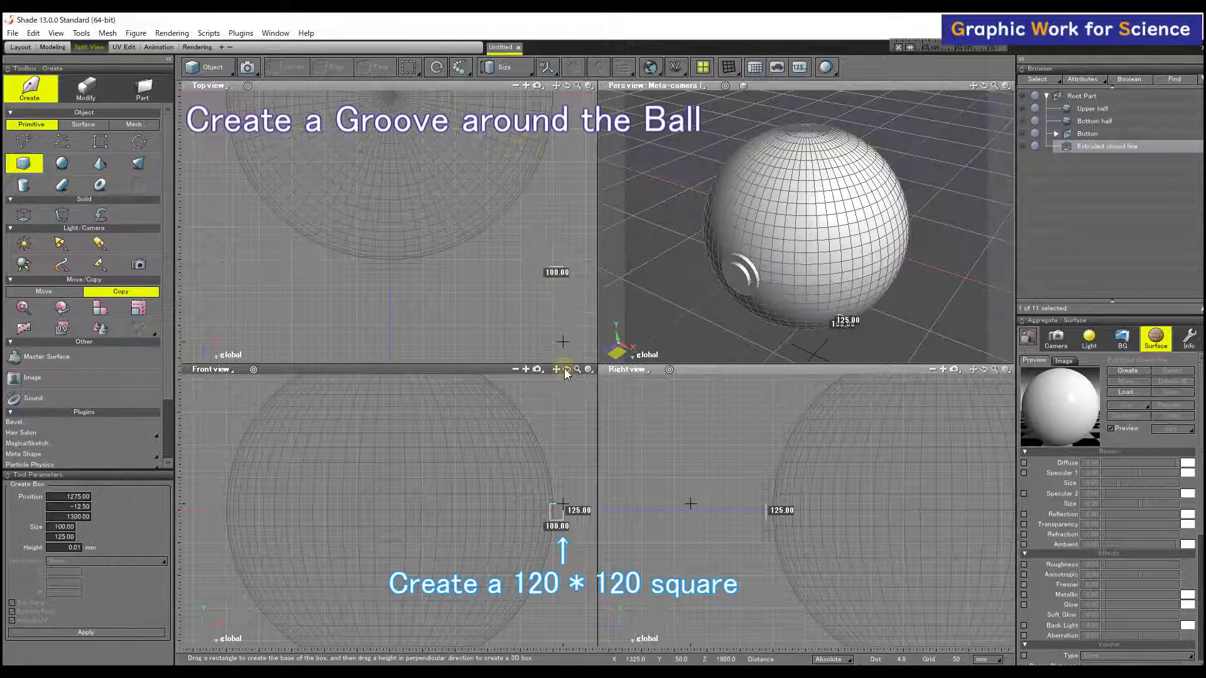
{"action": "left_click_drag", "start_coordinate": [581, 515], "coordinate": [554, 503]}
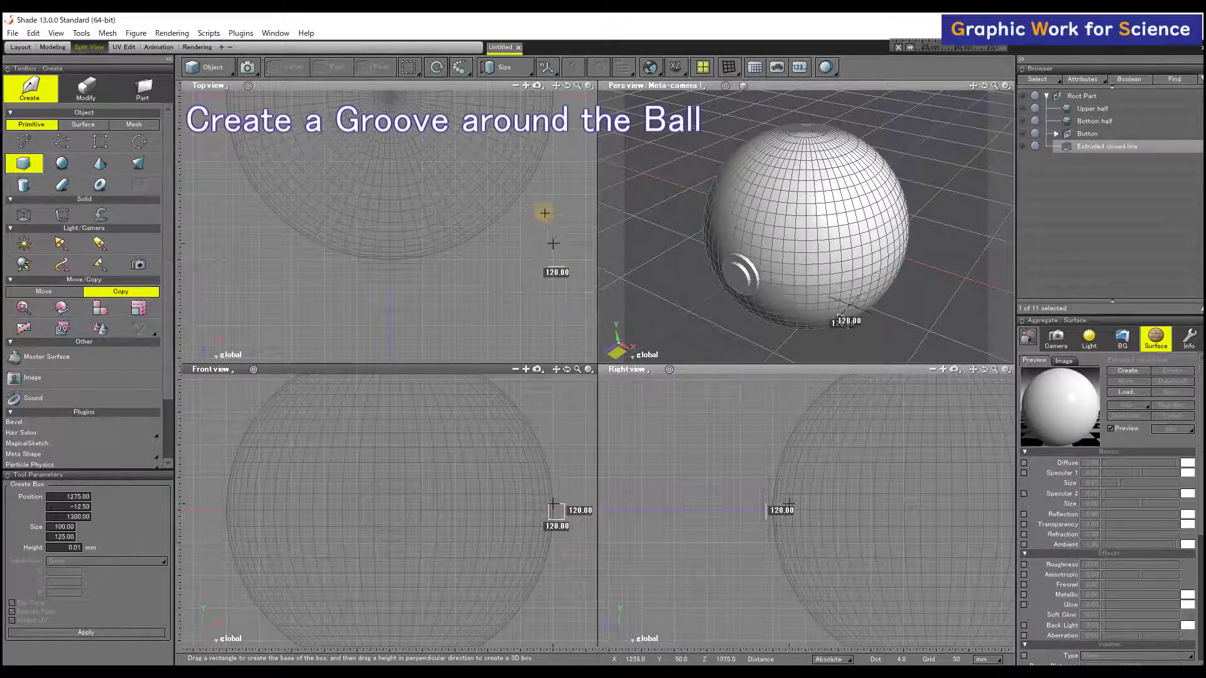
Step: Move the square -1300 mm along Z onto the X axis and shift it slightly inward to overlap the sphere's edge
{"action": "left_click", "coordinate": [514, 68]}
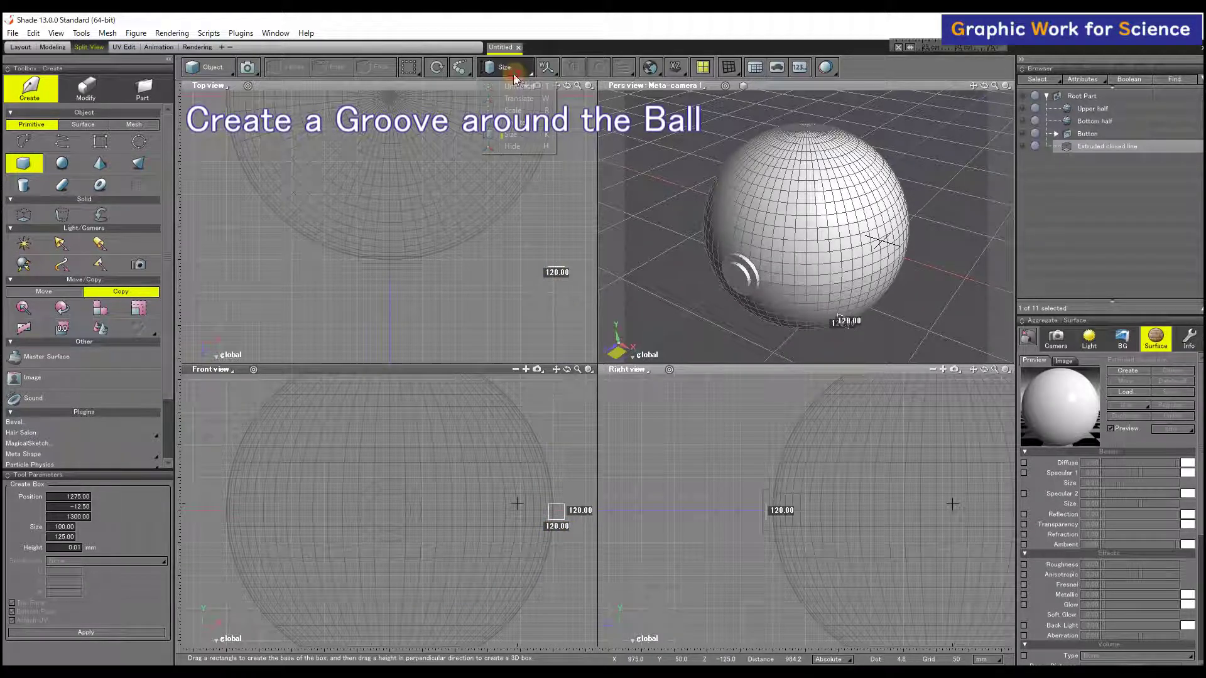
{"action": "left_click", "coordinate": [531, 106]}
{"action": "left_click", "coordinate": [552, 207]}
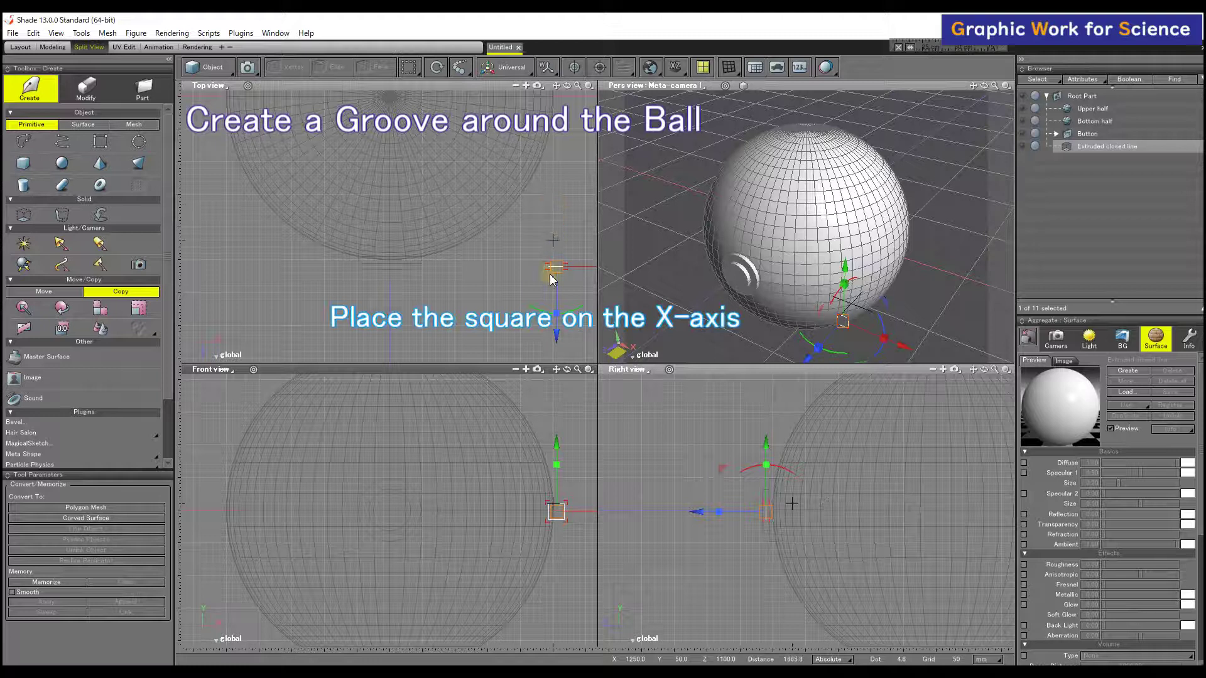
{"action": "left_click_drag", "start_coordinate": [553, 337], "coordinate": [430, 296]}
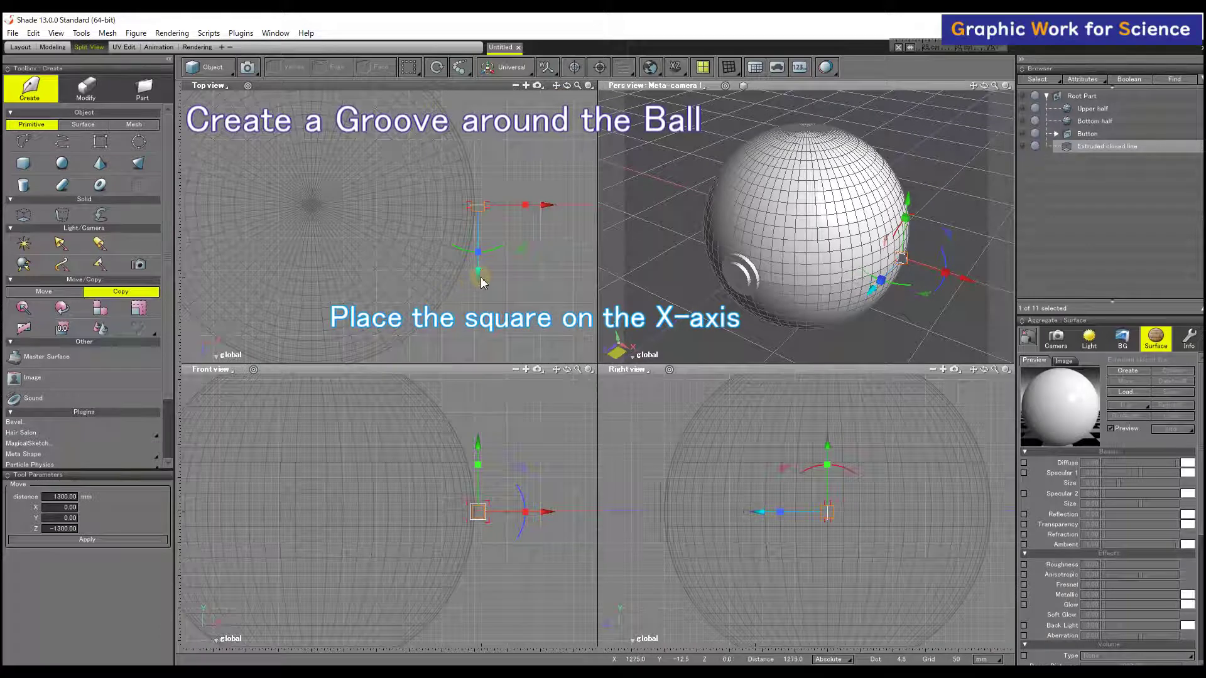
{"action": "left_click_drag", "start_coordinate": [548, 510], "coordinate": [546, 514]}
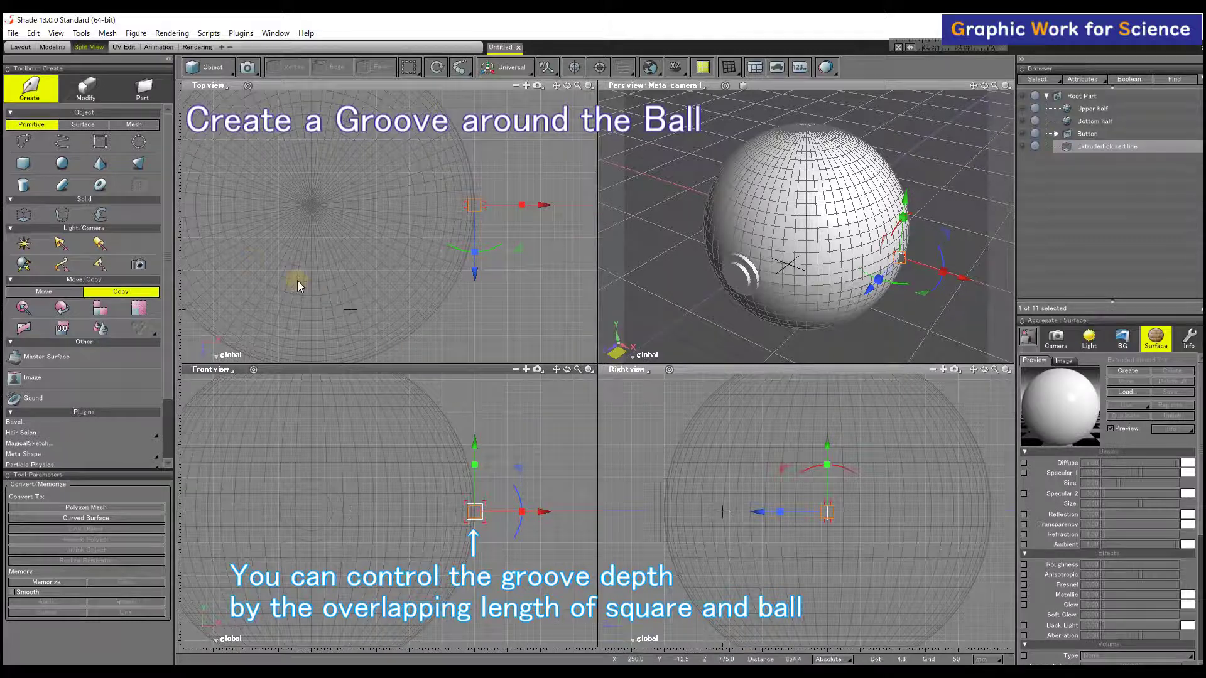
Step: Revolve the square around the Y axis to form a ring around the sphere's equator
{"action": "left_click", "coordinate": [62, 215]}
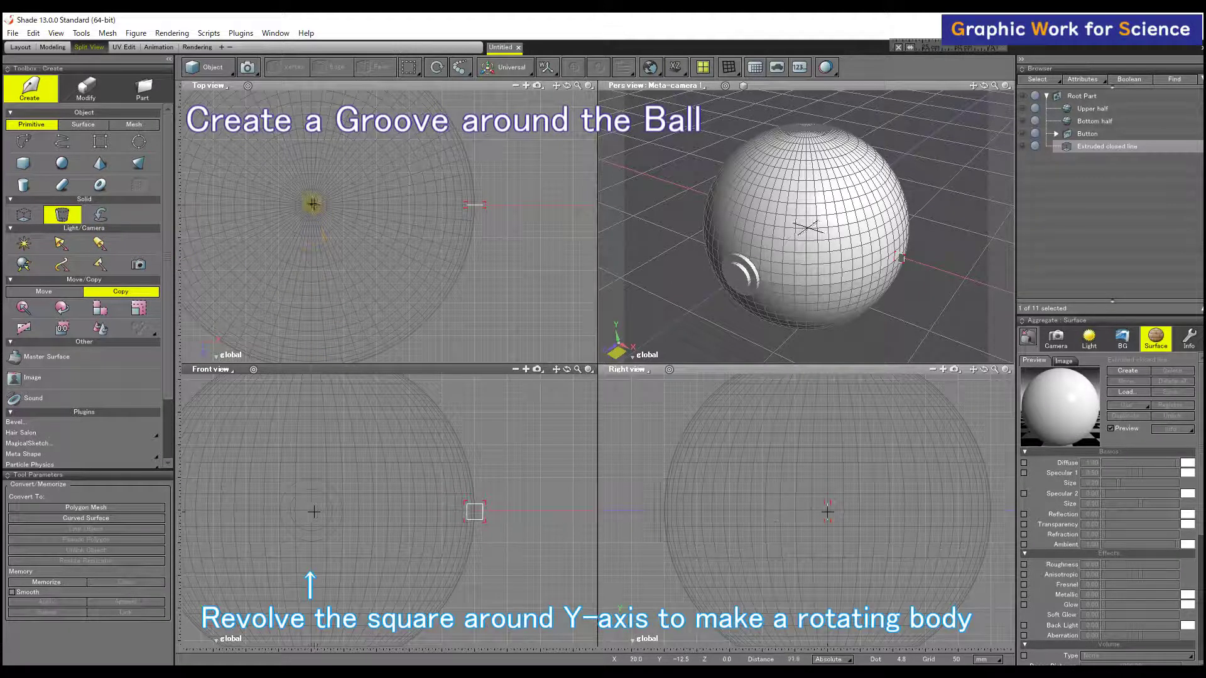
{"action": "left_click_drag", "start_coordinate": [311, 399], "coordinate": [312, 613]}
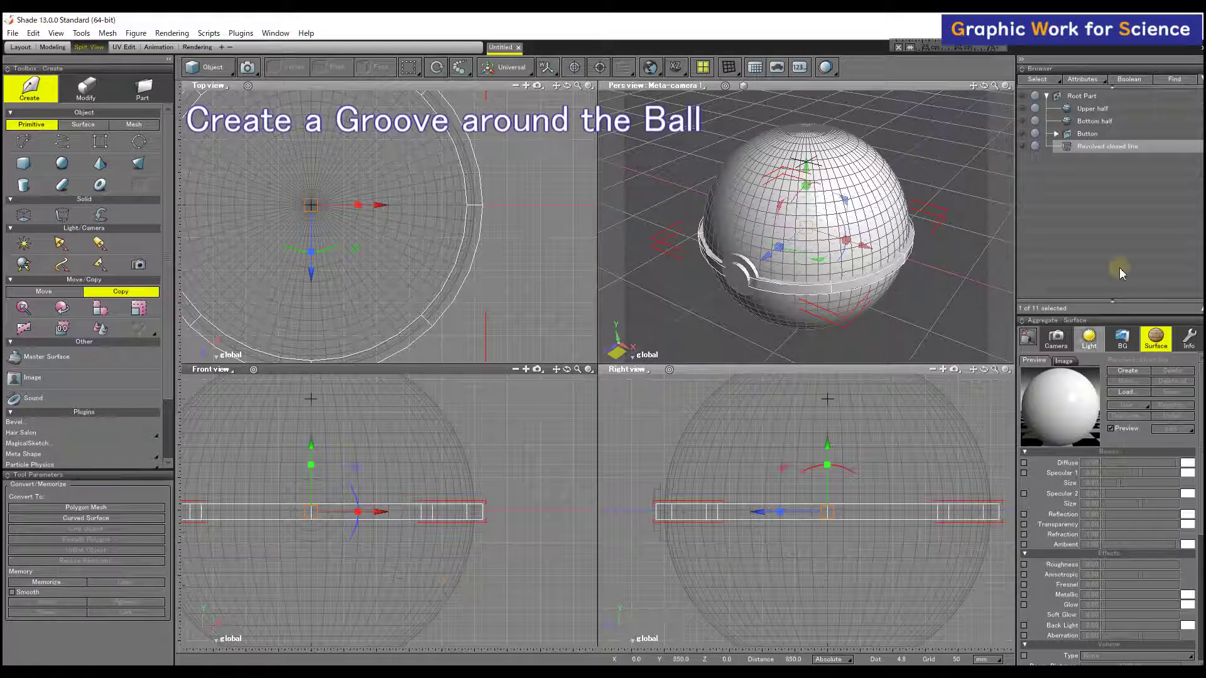
Step: Rename the revolved ring around the sphere's equator as Black line1
{"action": "double_click", "coordinate": [1110, 148]}
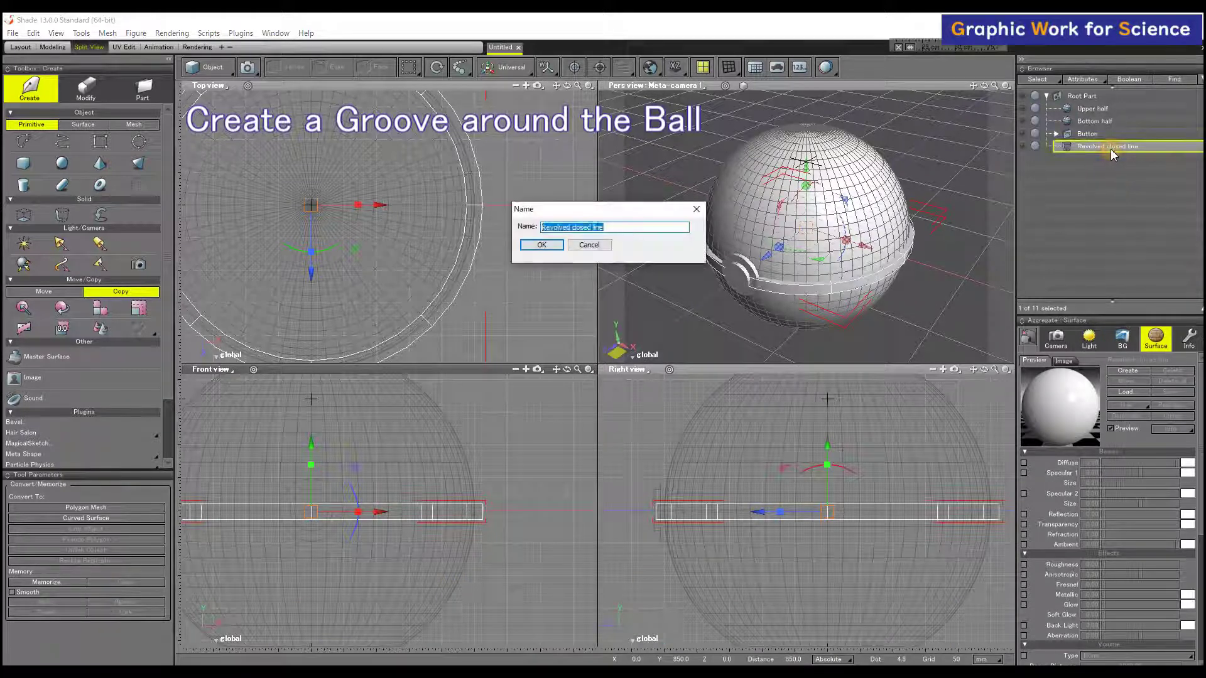
{"action": "type", "text": "Black line1"}
{"action": "key", "text": "Return"}
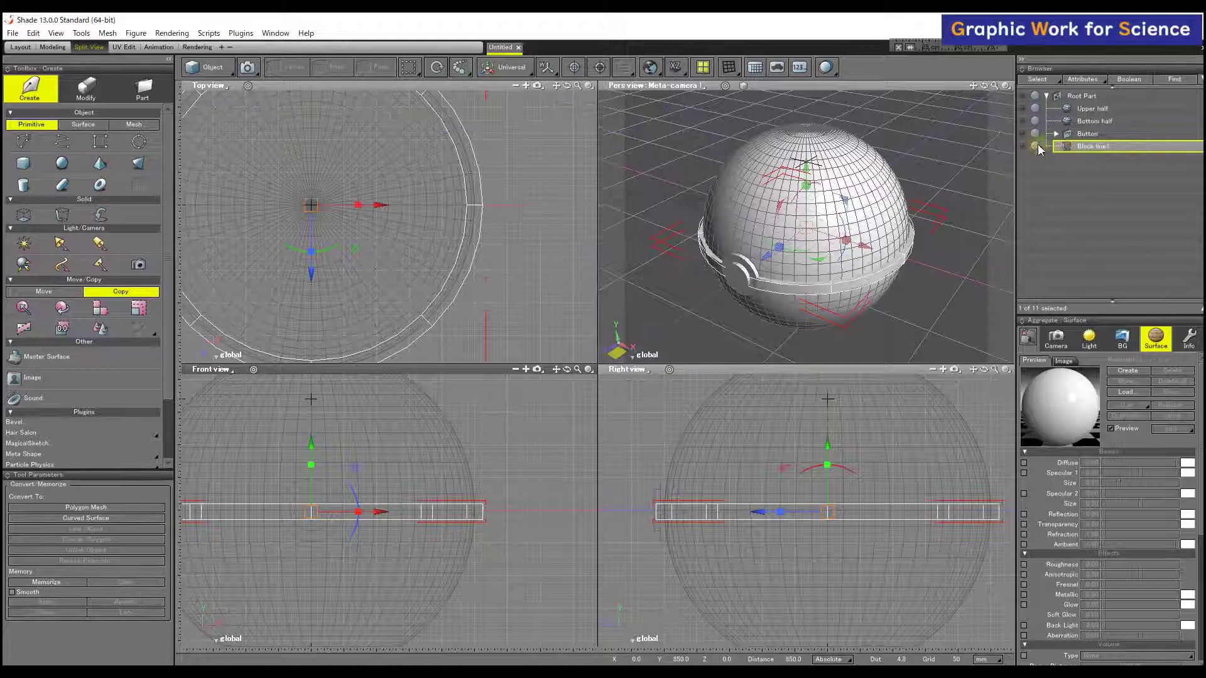
Step: Draw a flat box above the button in the right view and resize it to a 120 by 120 mm square
{"action": "left_click", "coordinate": [106, 146]}
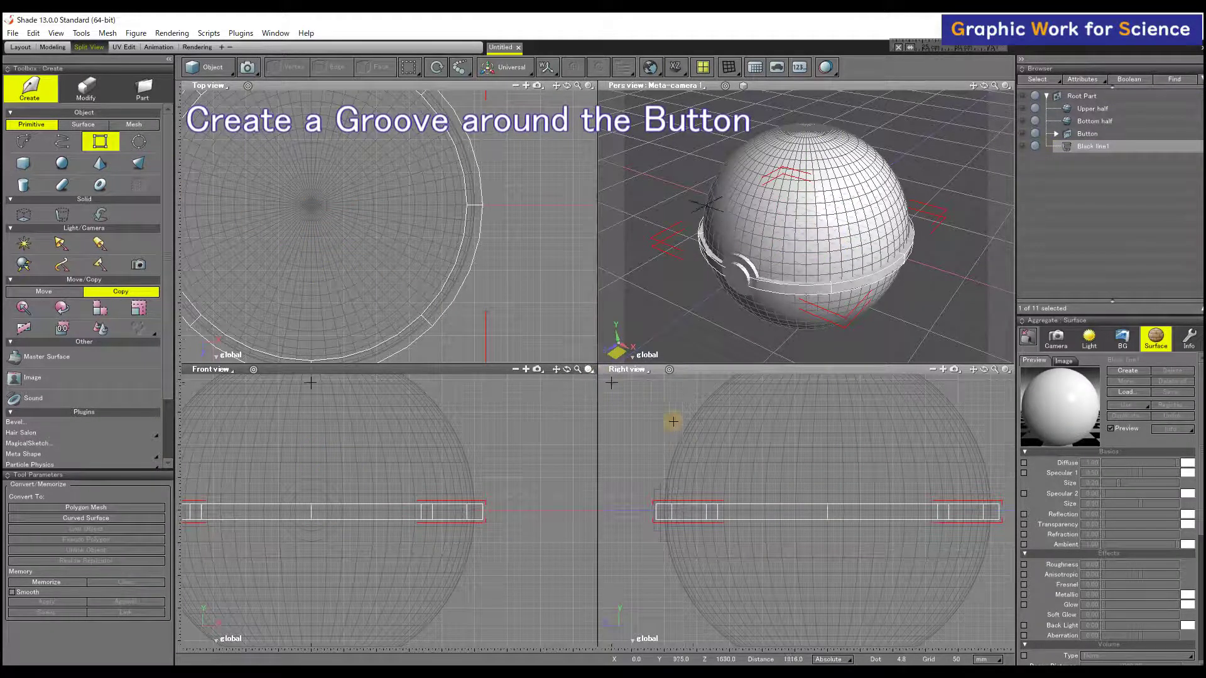
{"action": "scroll", "coordinate": [692, 468], "scroll_direction": "up", "scroll_amount": 2}
{"action": "scroll", "coordinate": [674, 466], "scroll_direction": "up", "scroll_amount": 2}
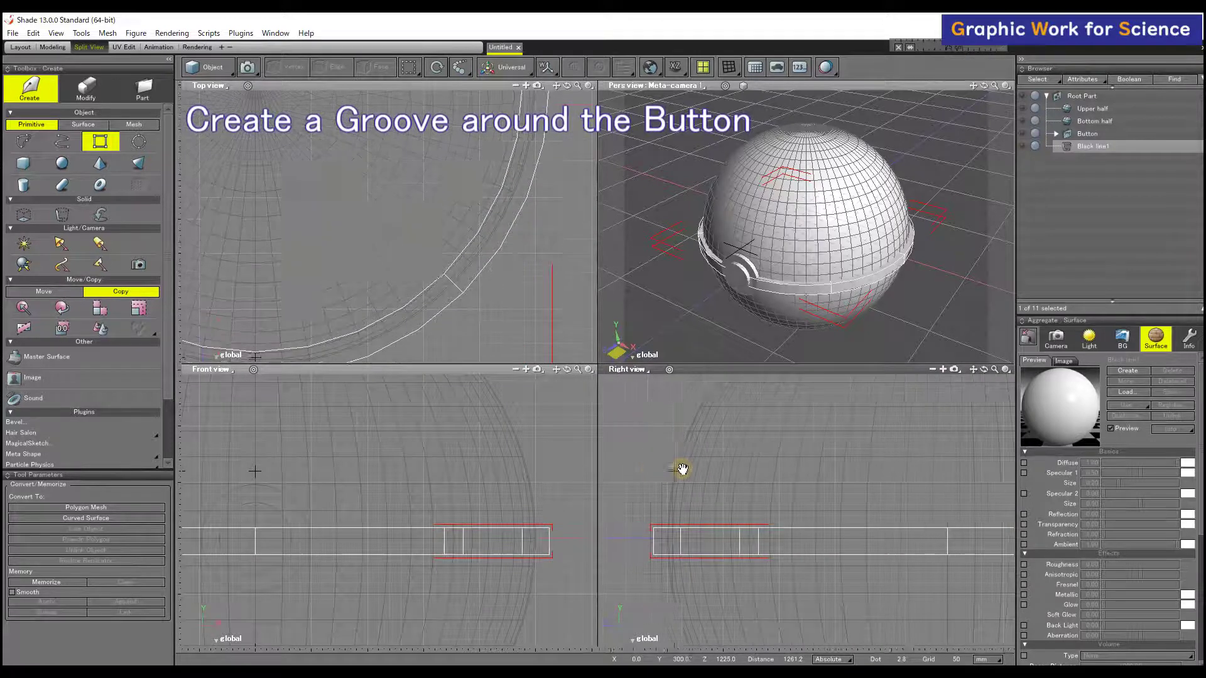
{"action": "left_click", "coordinate": [1097, 140]}
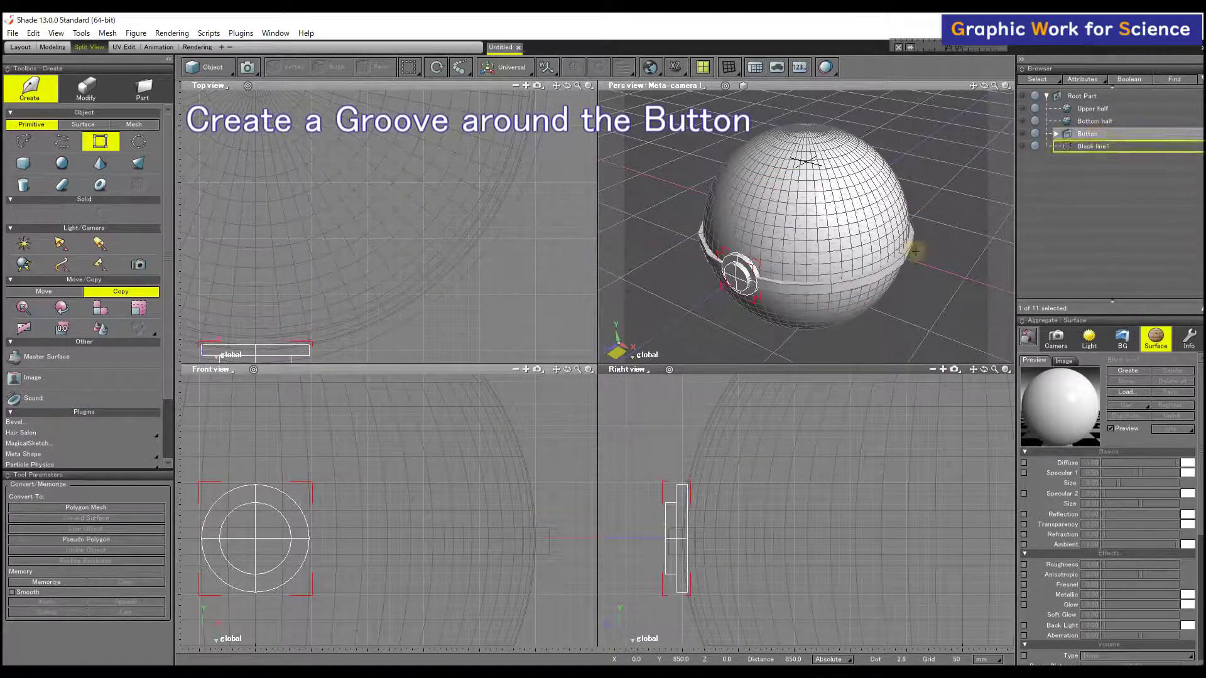
{"action": "left_click_drag", "start_coordinate": [676, 461], "coordinate": [694, 483]}
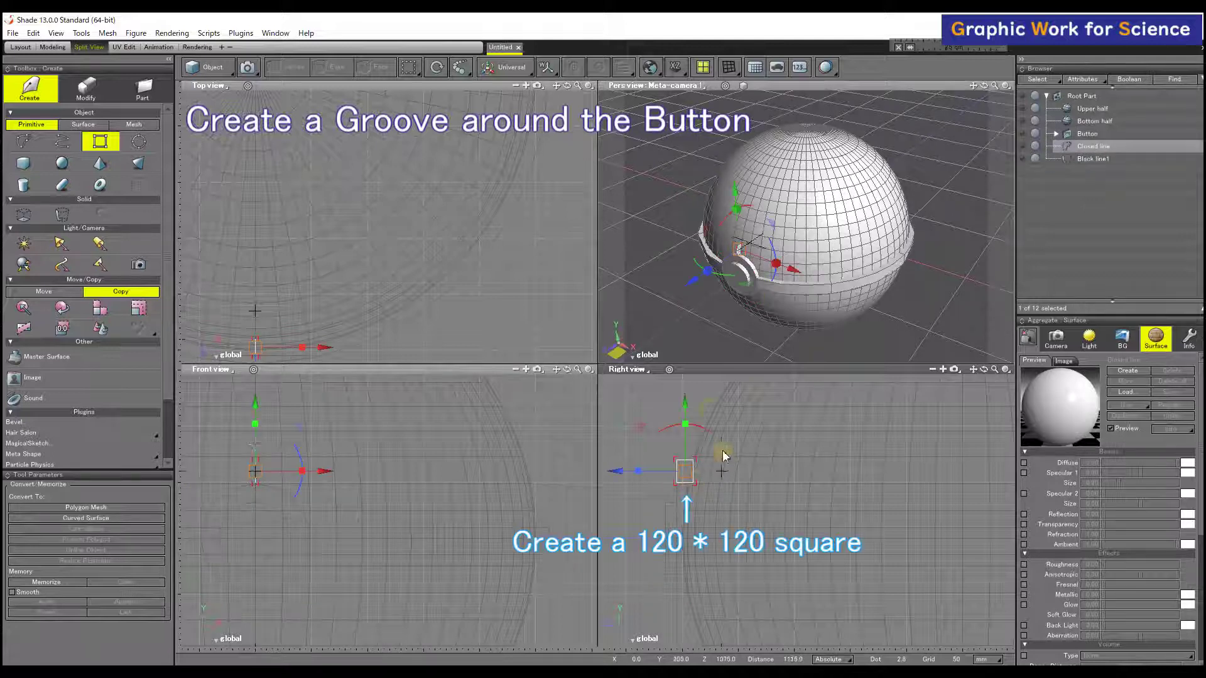
{"action": "left_click", "coordinate": [508, 70]}
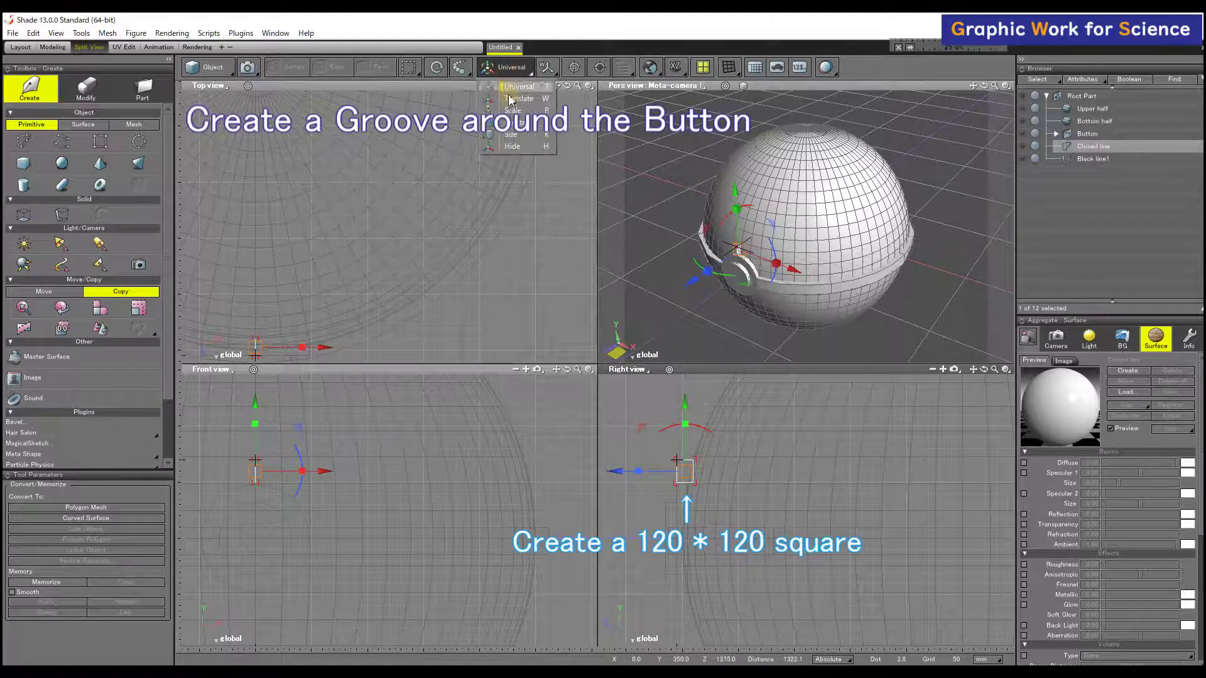
{"action": "left_click", "coordinate": [512, 137]}
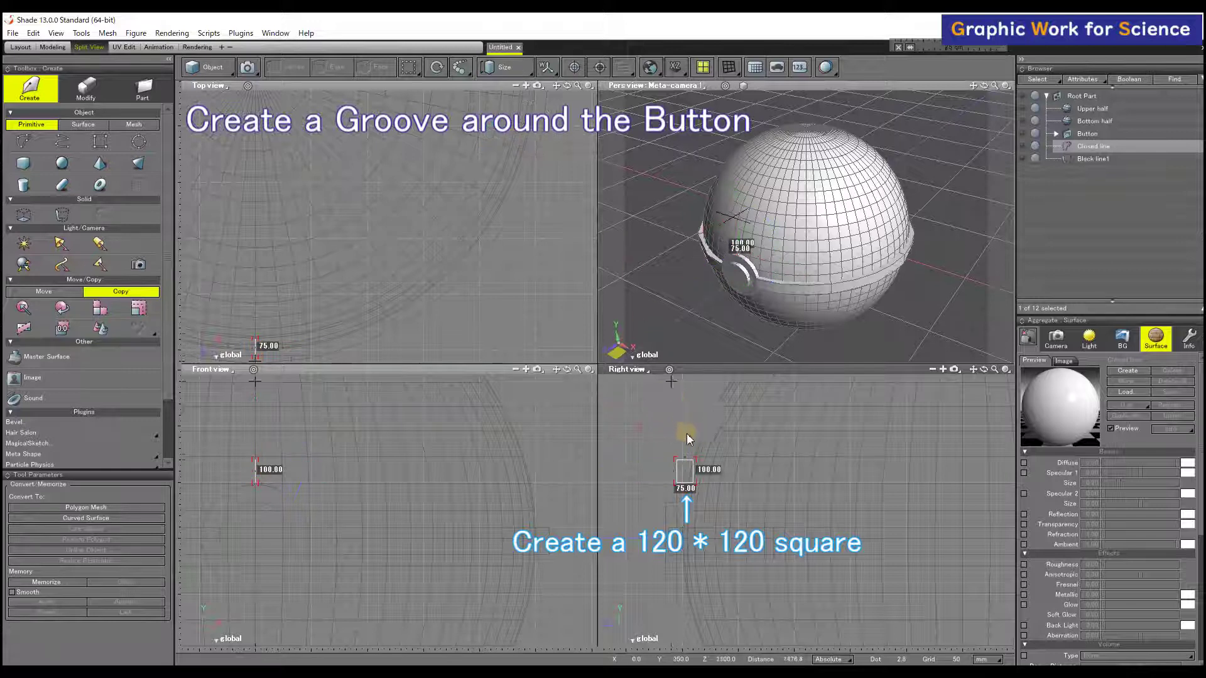
{"action": "left_click_drag", "start_coordinate": [685, 483], "coordinate": [698, 493]}
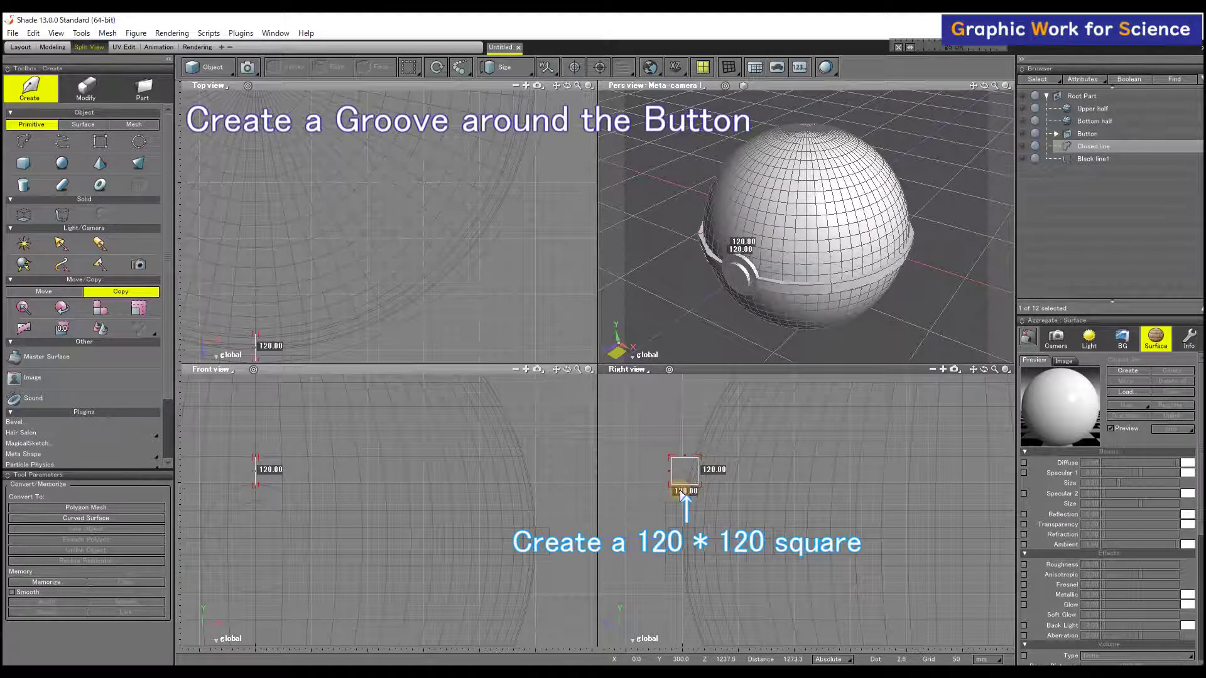
Step: Move the new square slightly down along Y so it overlaps both the ball and the button's rim
{"action": "left_click", "coordinate": [512, 79]}
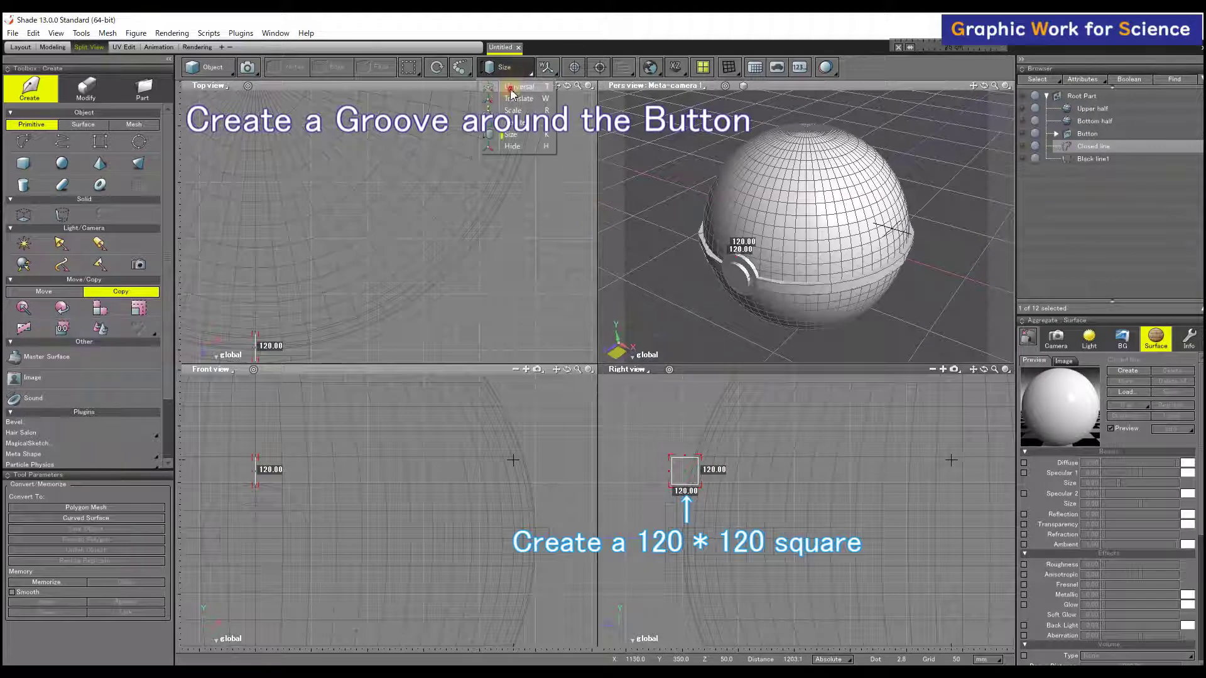
{"action": "left_click", "coordinate": [512, 87]}
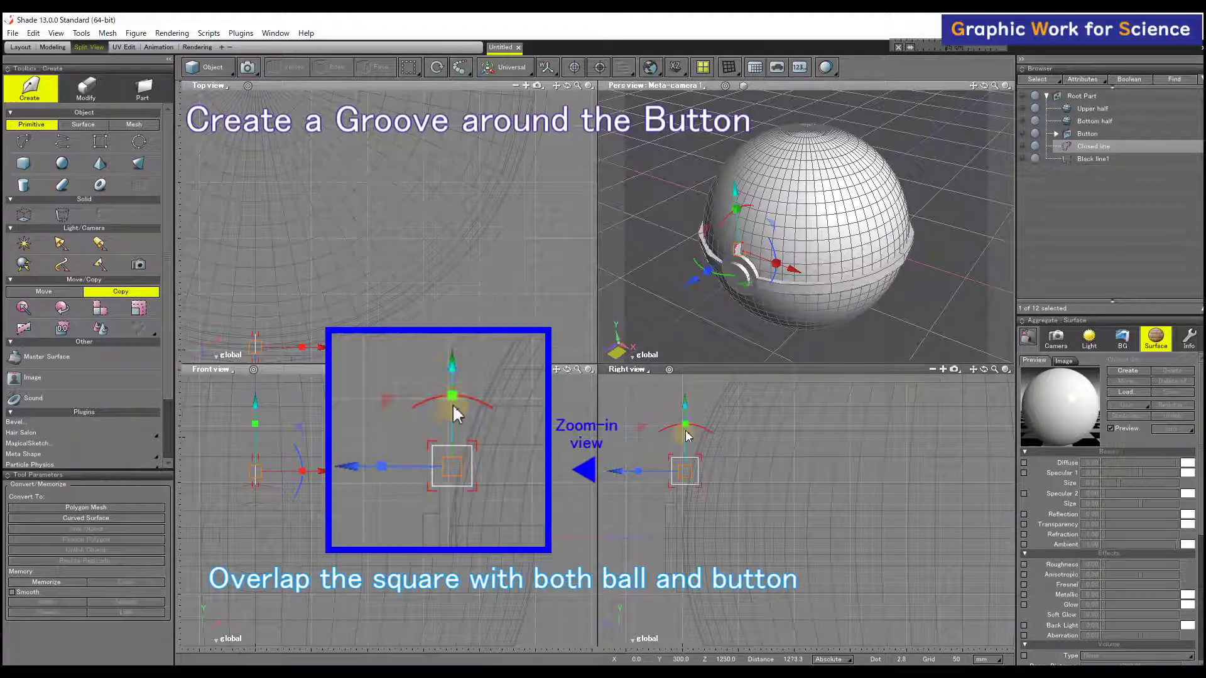
{"action": "left_click_drag", "start_coordinate": [684, 412], "coordinate": [685, 417]}
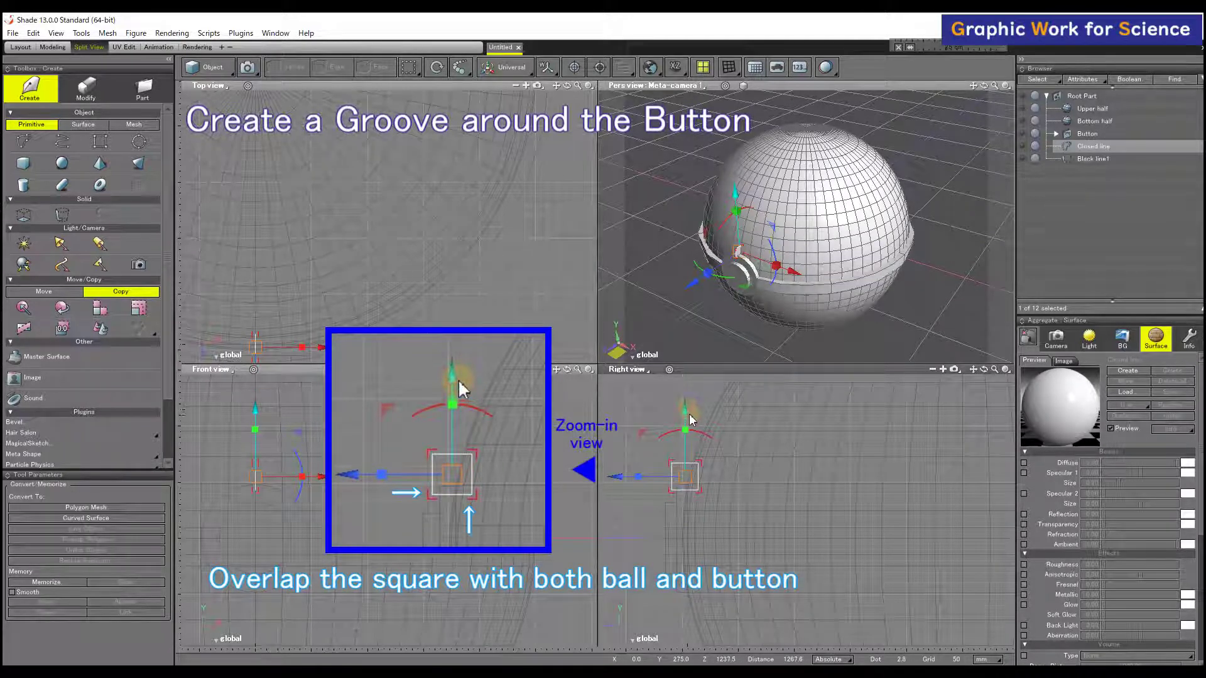
{"action": "left_click", "coordinate": [1083, 135]}
{"action": "left_click", "coordinate": [1086, 149]}
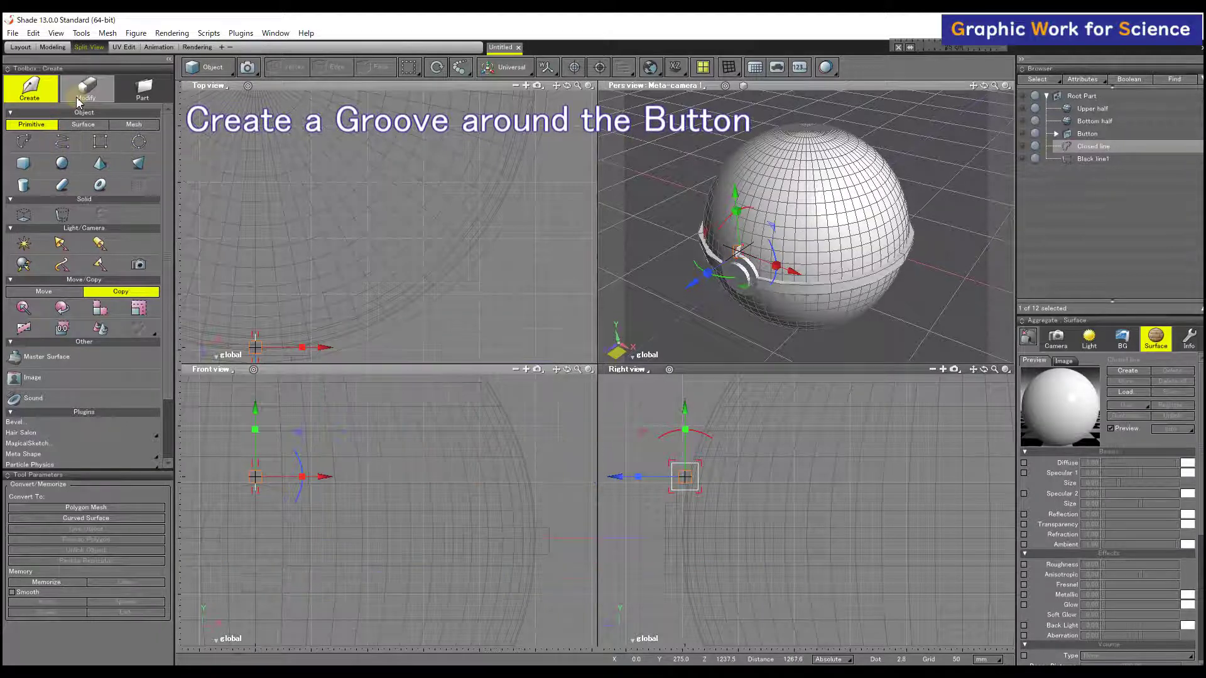
Step: Revolve the square around the Z axis through the button's center to form a ring around the button
{"action": "left_click", "coordinate": [61, 214]}
{"action": "left_click", "coordinate": [670, 531]}
{"action": "left_click", "coordinate": [642, 539]}
{"action": "left_click_drag", "start_coordinate": [643, 538], "coordinate": [745, 543]}
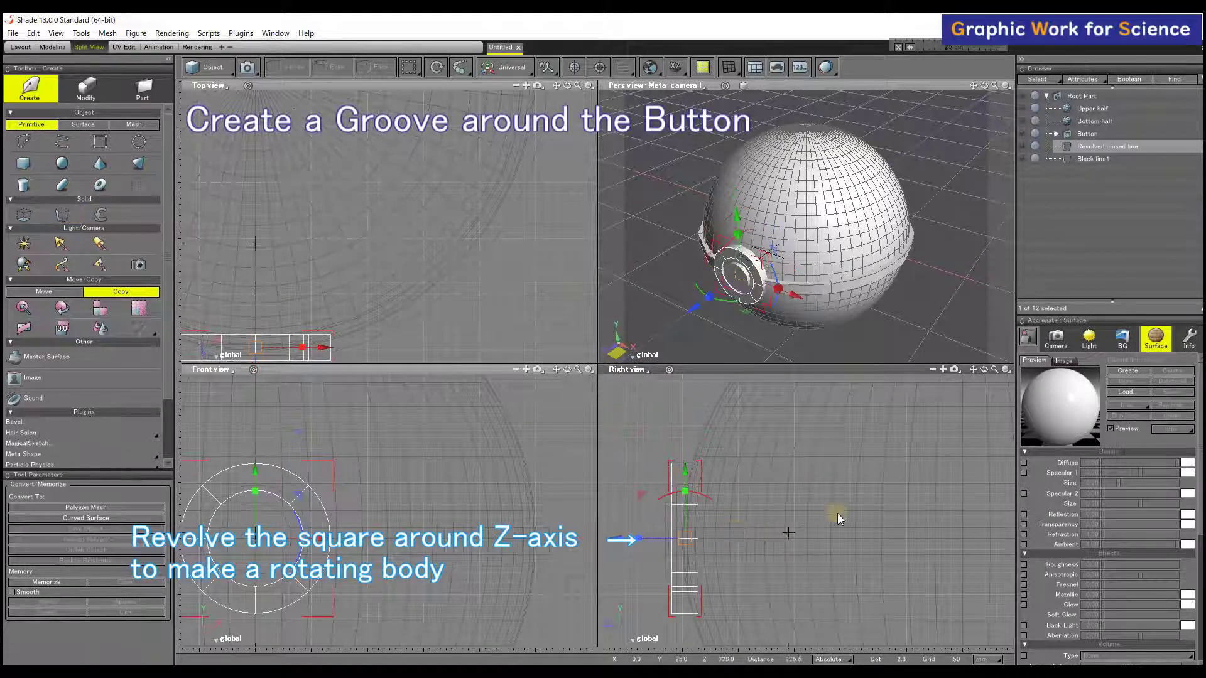
Step: Rename the revolved ring around the button as Black Line2
{"action": "double_click", "coordinate": [1104, 146]}
{"action": "type", "text": "Black Line"}
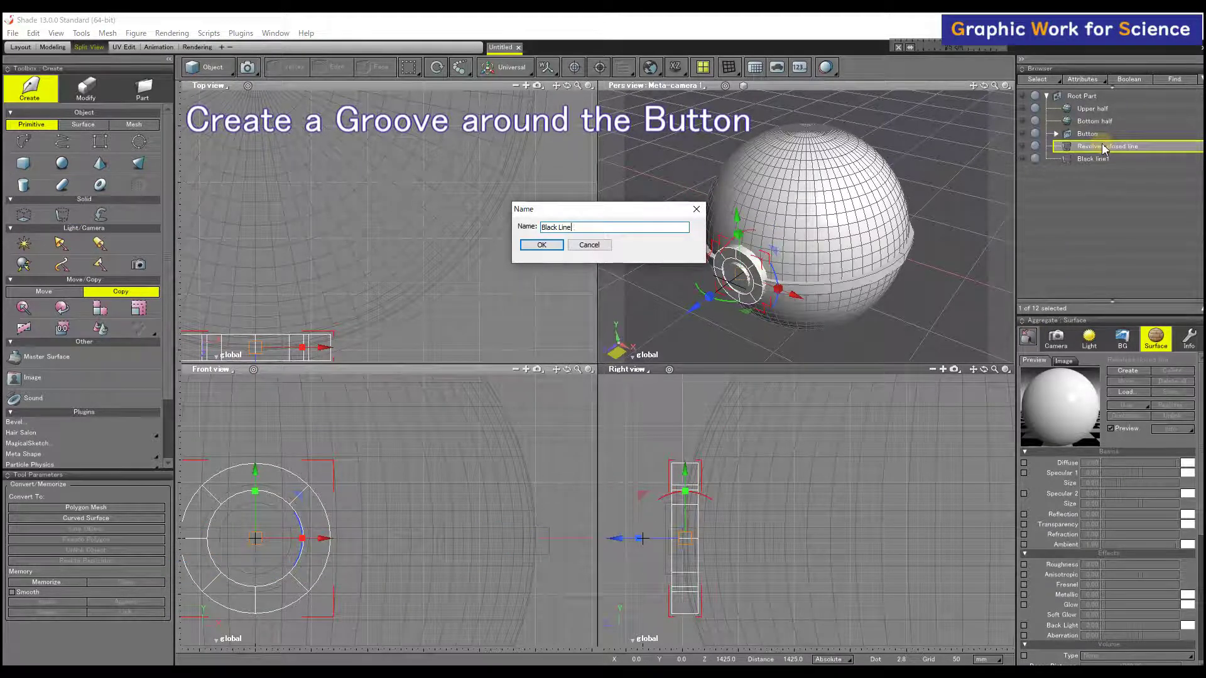
{"action": "type", "text": "2"}
{"action": "key", "text": "Return"}
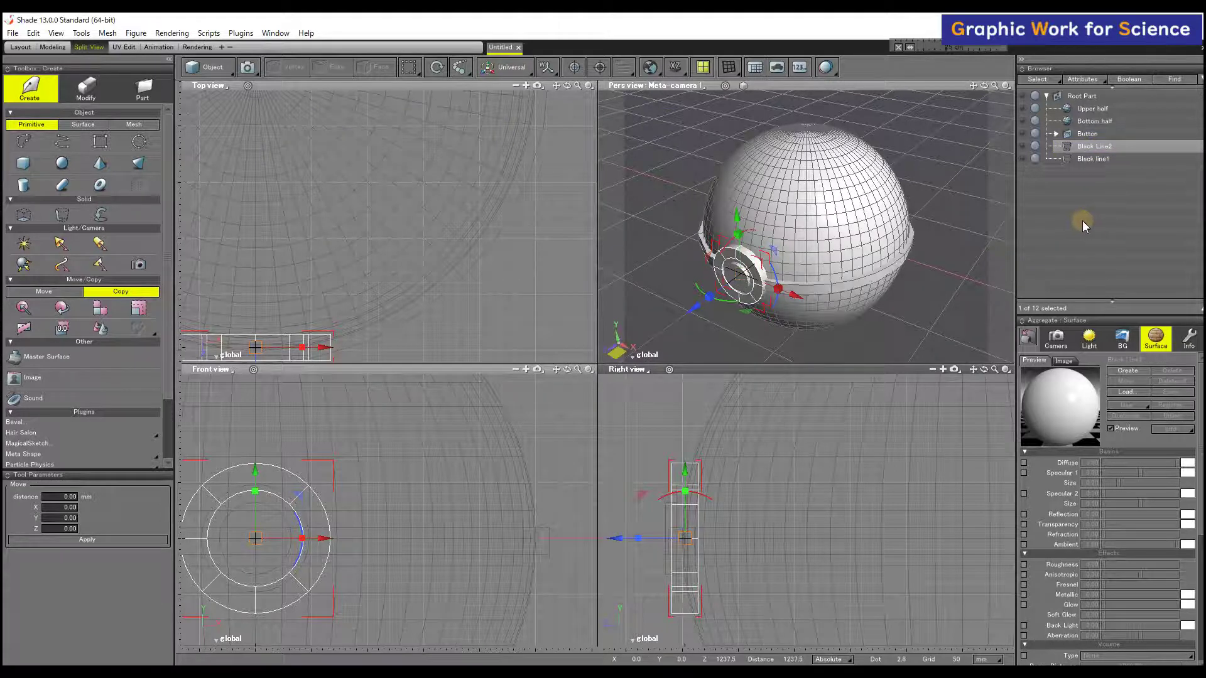
Step: Apply the Boolean * symbol to Black line1 and Black Line2, and the ! symbol to the Button part
{"action": "left_click", "coordinate": [1052, 85]}
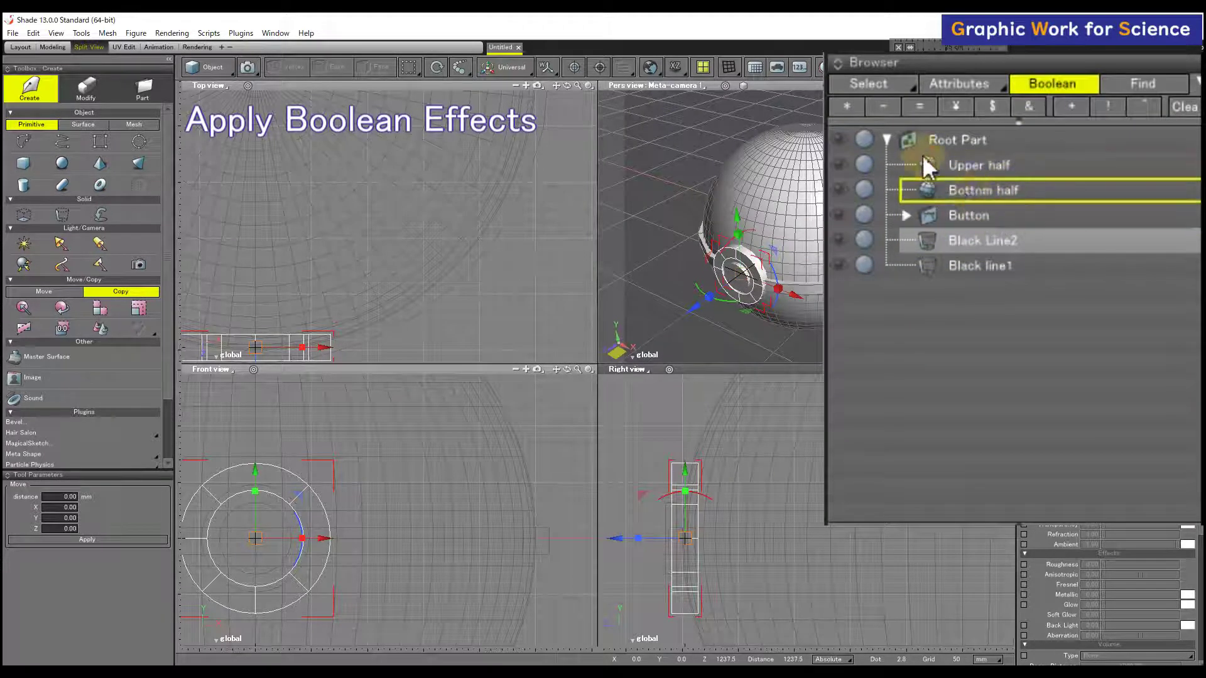
{"action": "left_click", "coordinate": [929, 265]}
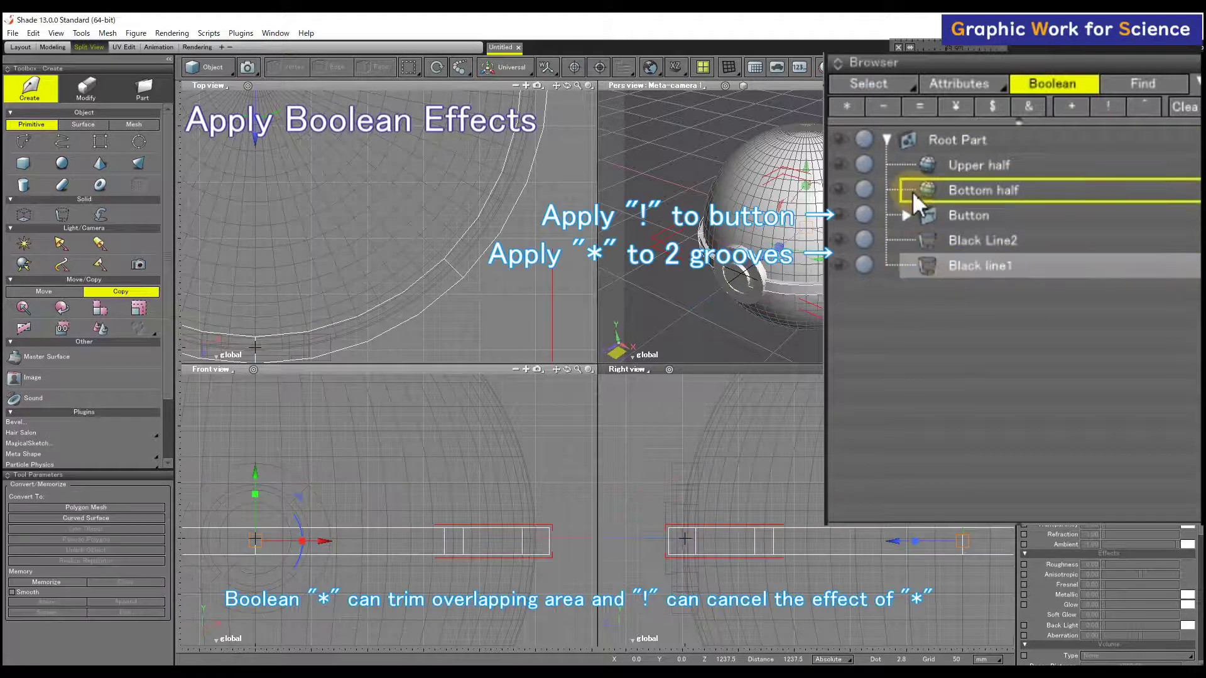
{"action": "left_click", "coordinate": [844, 99]}
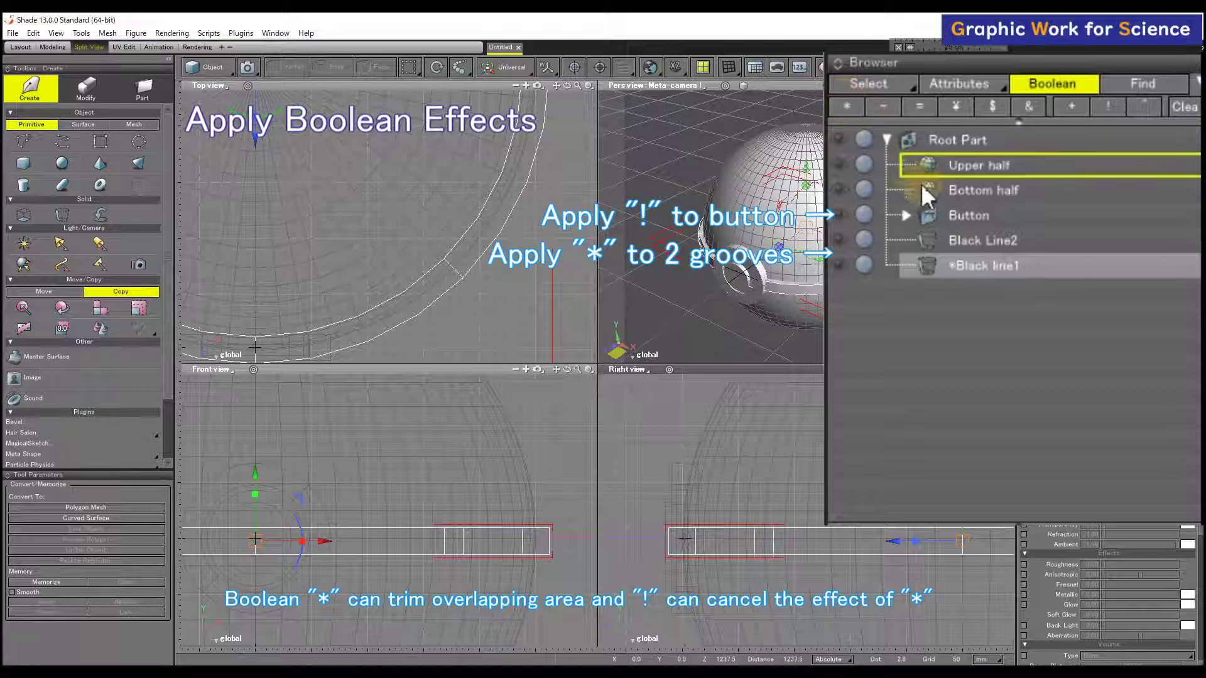
{"action": "left_click", "coordinate": [949, 240]}
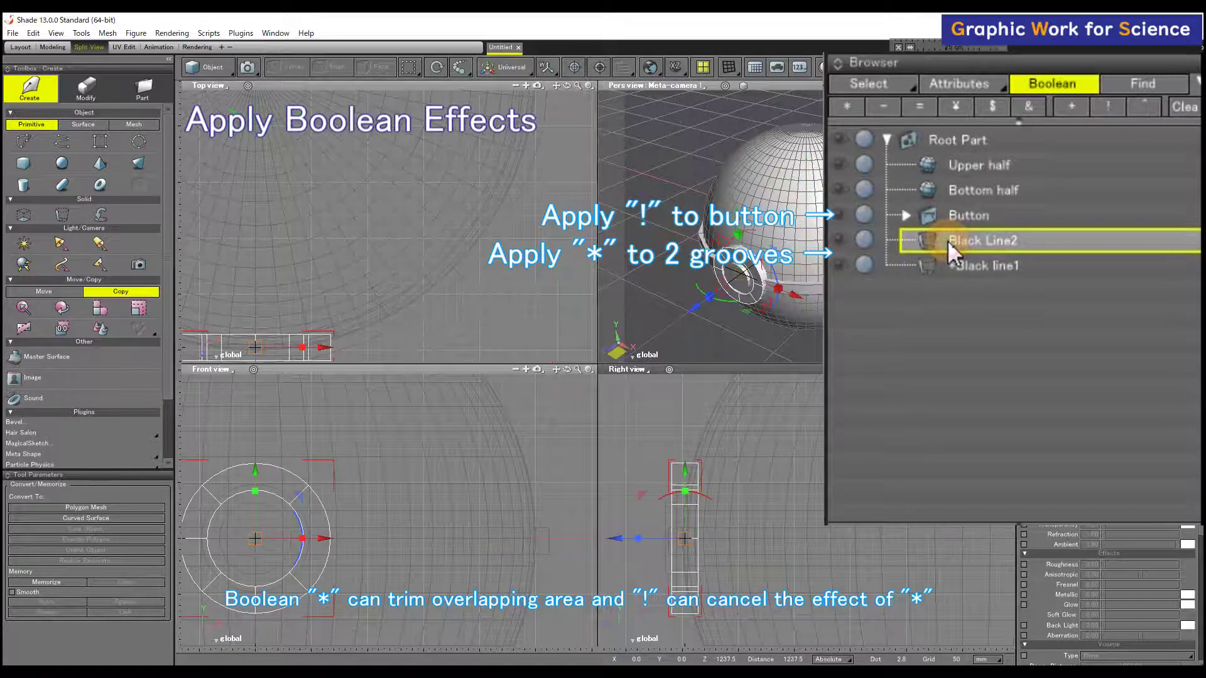
{"action": "left_click", "coordinate": [854, 109]}
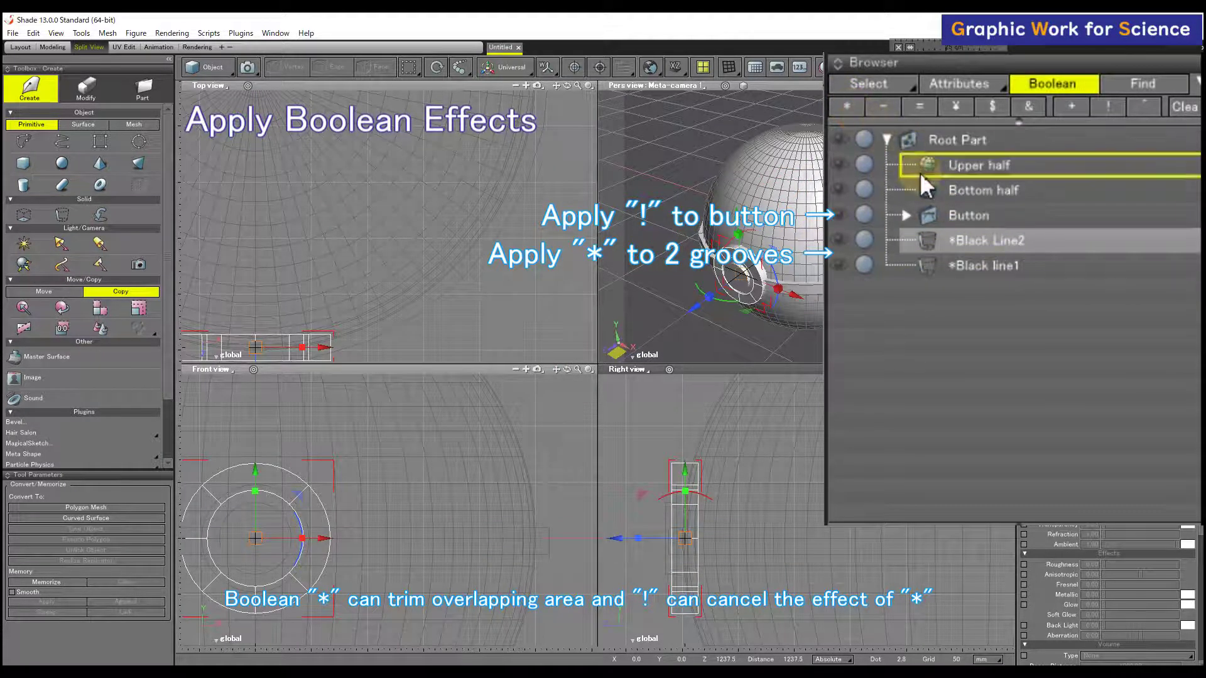
{"action": "left_click", "coordinate": [943, 217]}
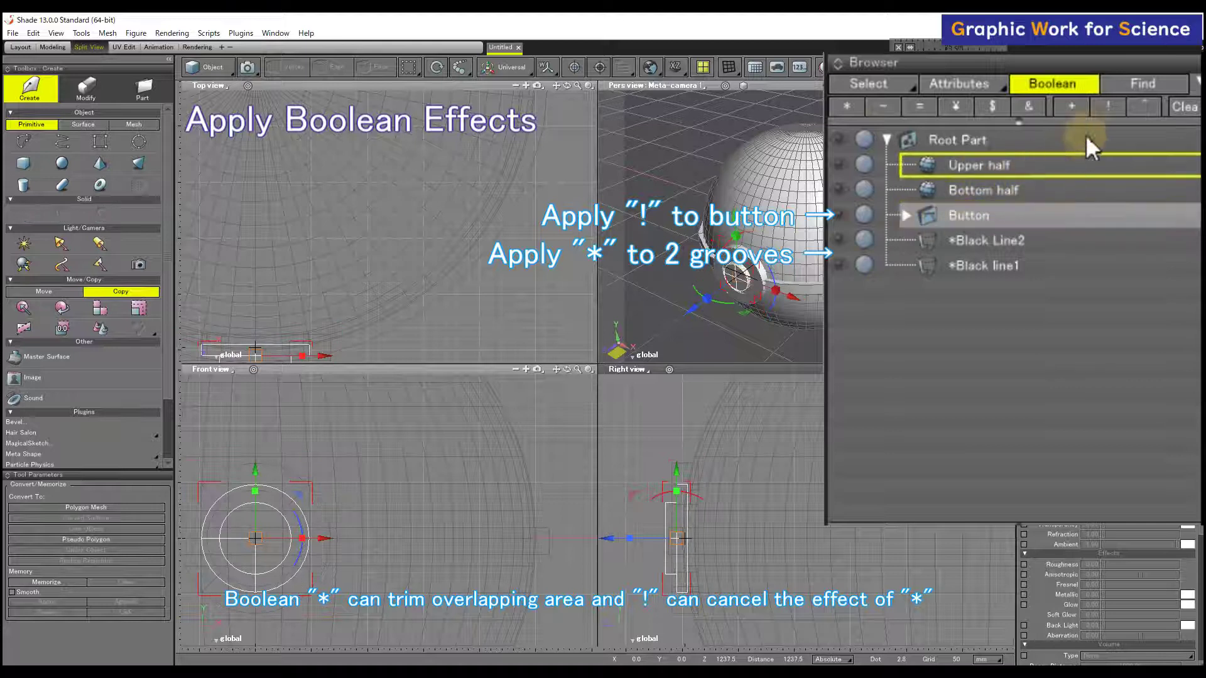
{"action": "left_click", "coordinate": [1106, 105]}
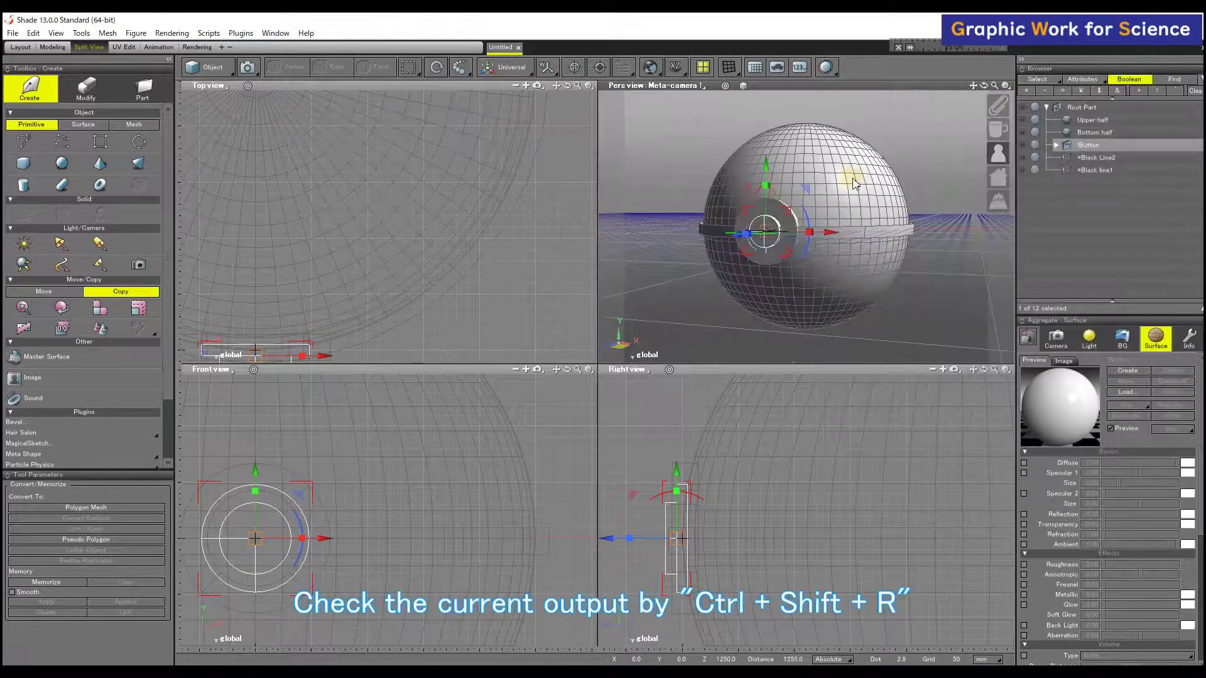
Step: Render the ball to check the grooves cut by the Boolean symbols and close the image window
{"action": "key", "text": "ctrl+shift+r"}
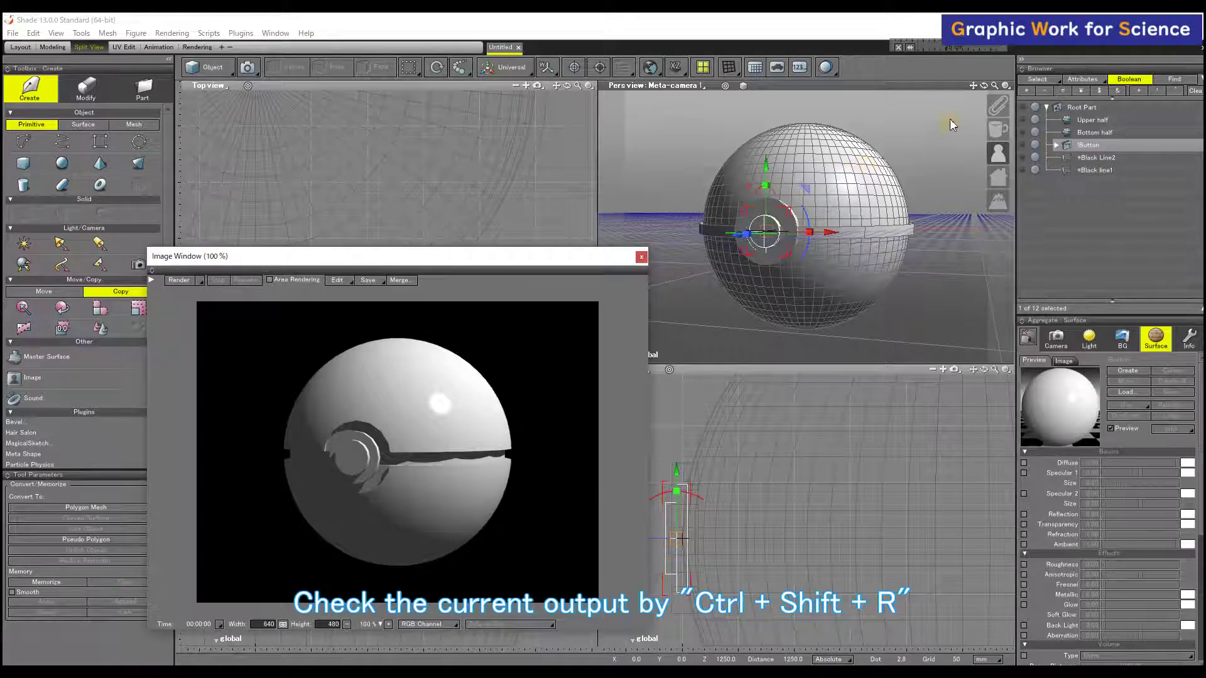
{"action": "left_click", "coordinate": [641, 256]}
Step: Draw a 10000 by 10000 mm ground square centered on the ball in the top view and display its dimensions
{"action": "scroll", "coordinate": [422, 189], "scroll_direction": "up", "scroll_amount": 2}
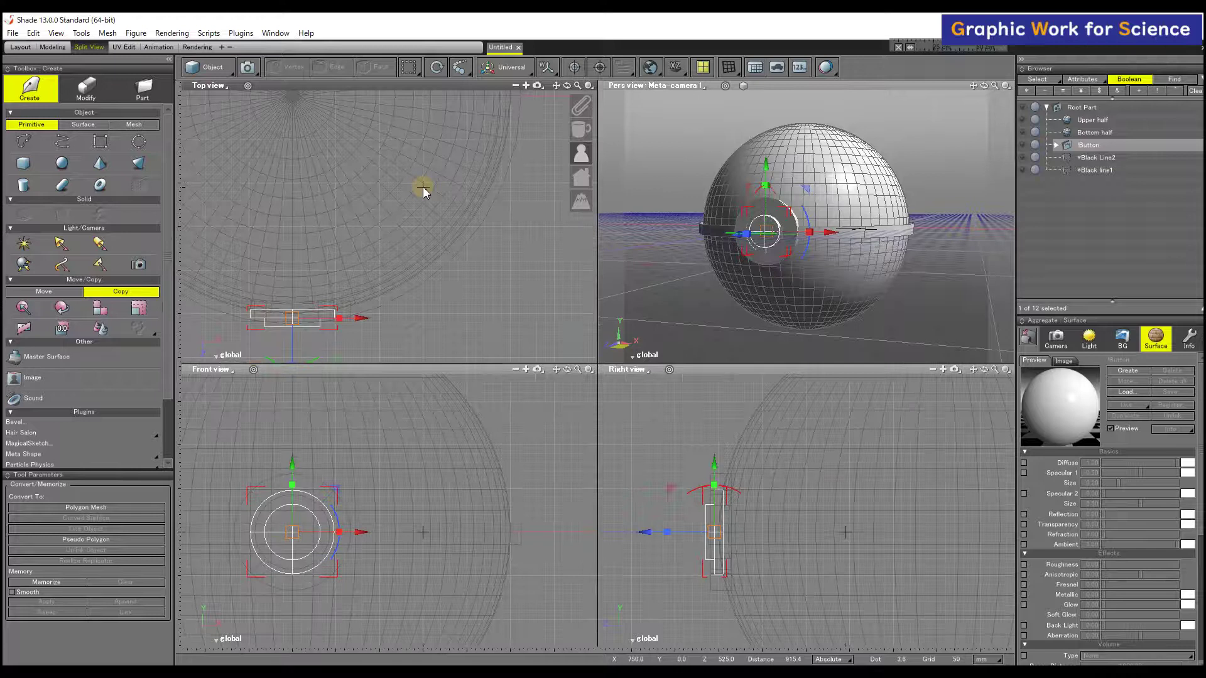
{"action": "scroll", "coordinate": [411, 186], "scroll_direction": "up", "scroll_amount": 1}
{"action": "scroll", "coordinate": [395, 174], "scroll_direction": "up", "scroll_amount": 4}
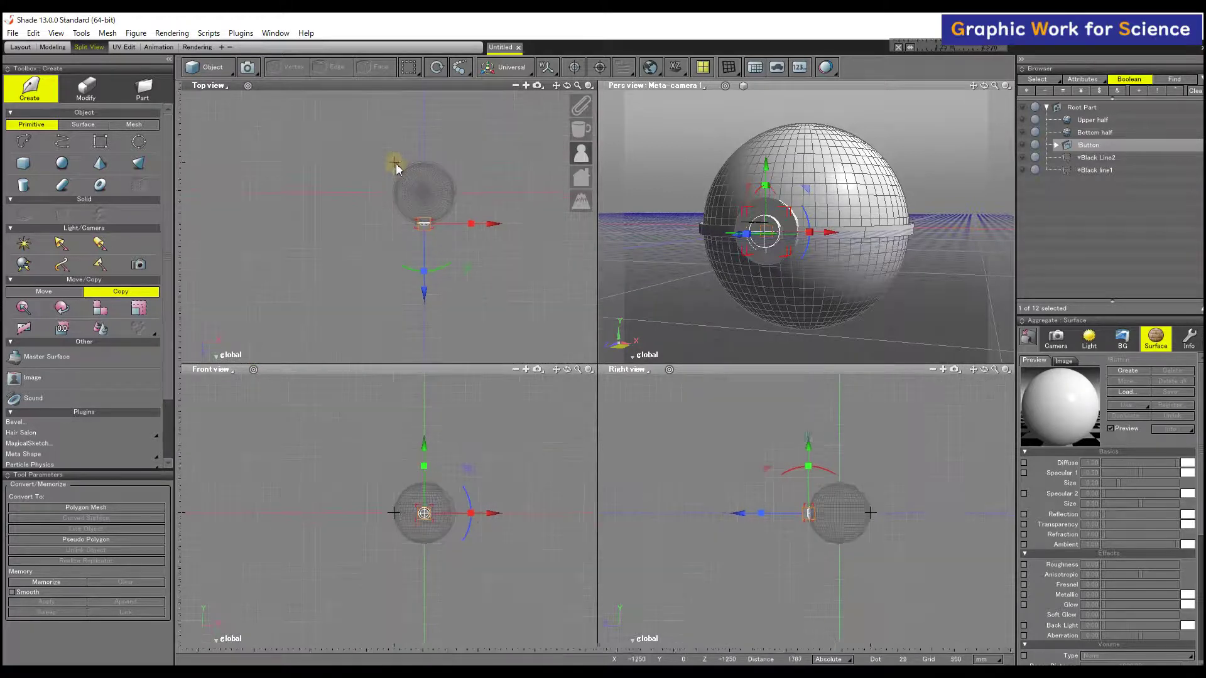
{"action": "scroll", "coordinate": [377, 189], "scroll_direction": "up", "scroll_amount": 2}
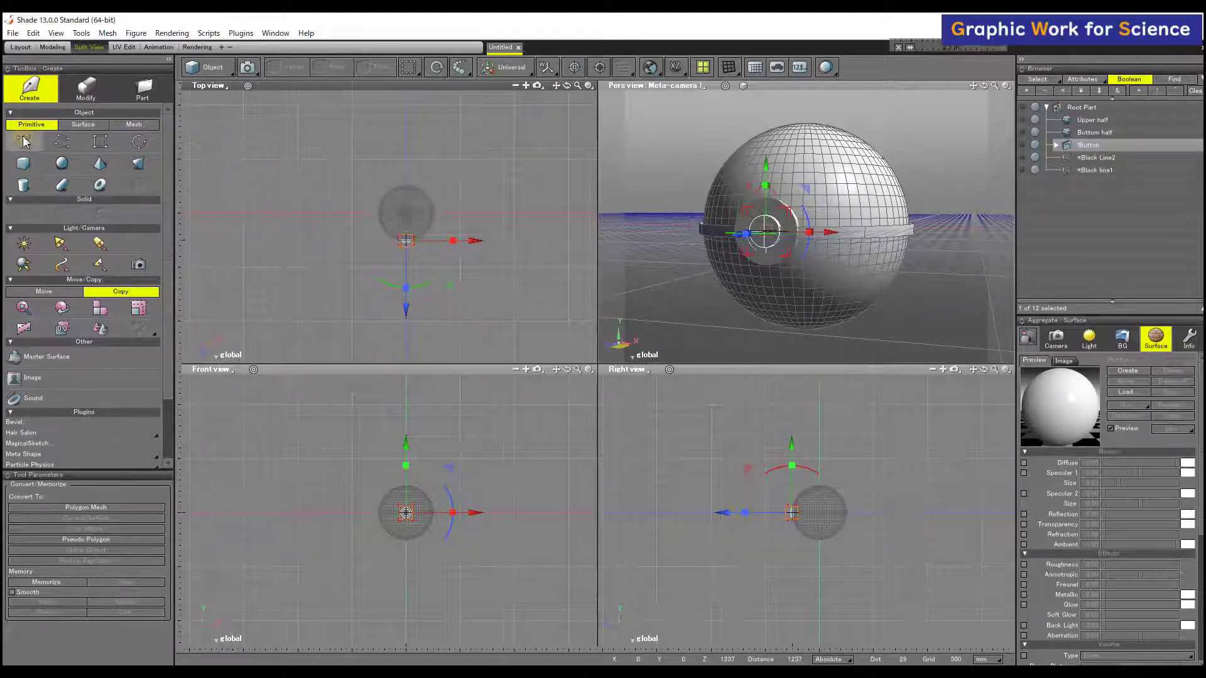
{"action": "left_click", "coordinate": [100, 141]}
{"action": "scroll", "coordinate": [294, 148], "scroll_direction": "up", "scroll_amount": 1}
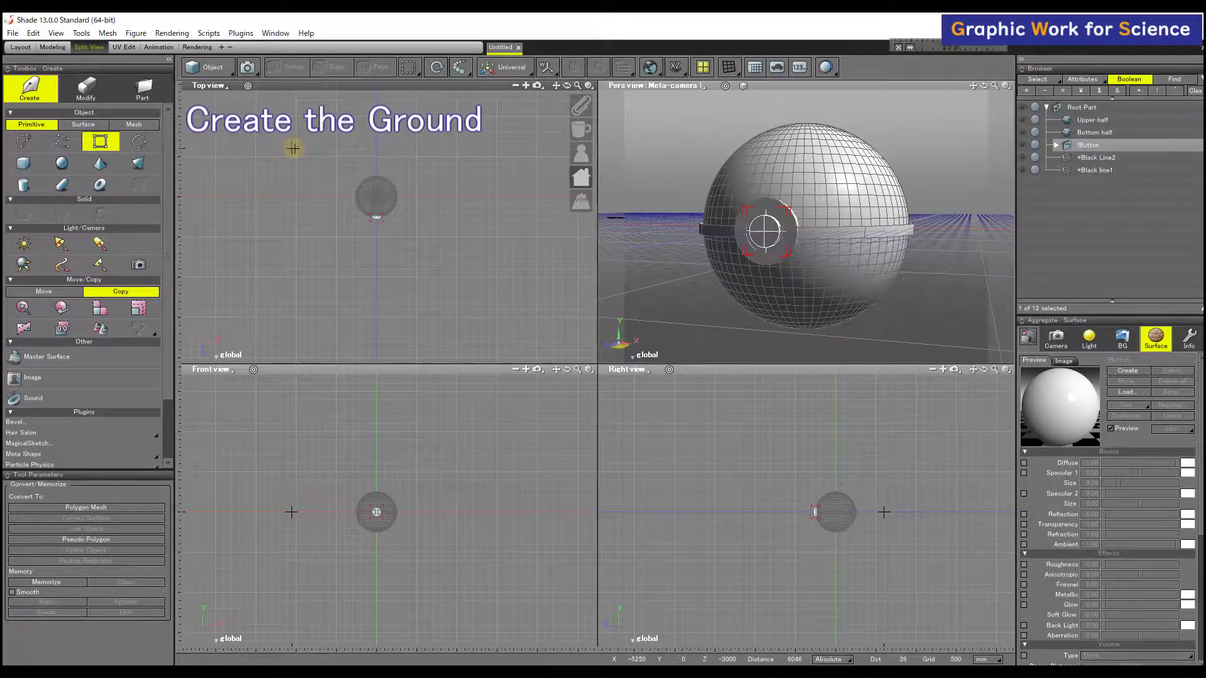
{"action": "scroll", "coordinate": [293, 148], "scroll_direction": "up", "scroll_amount": 1}
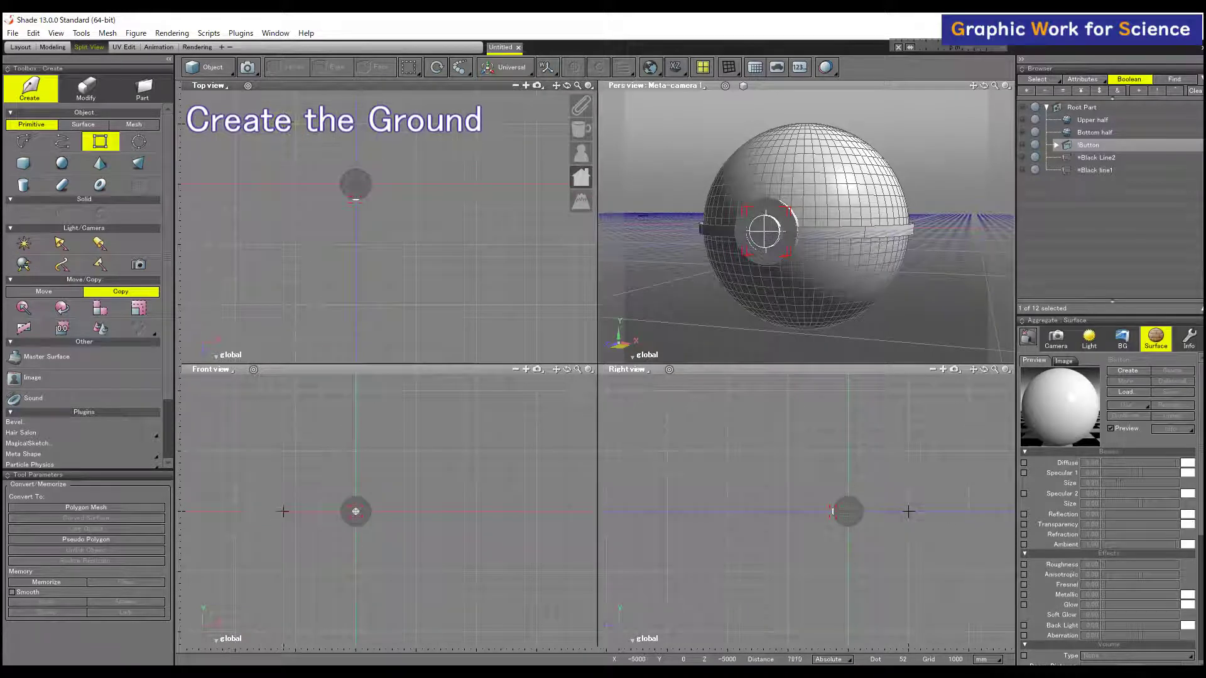
{"action": "left_click_drag", "start_coordinate": [293, 123], "coordinate": [419, 247]}
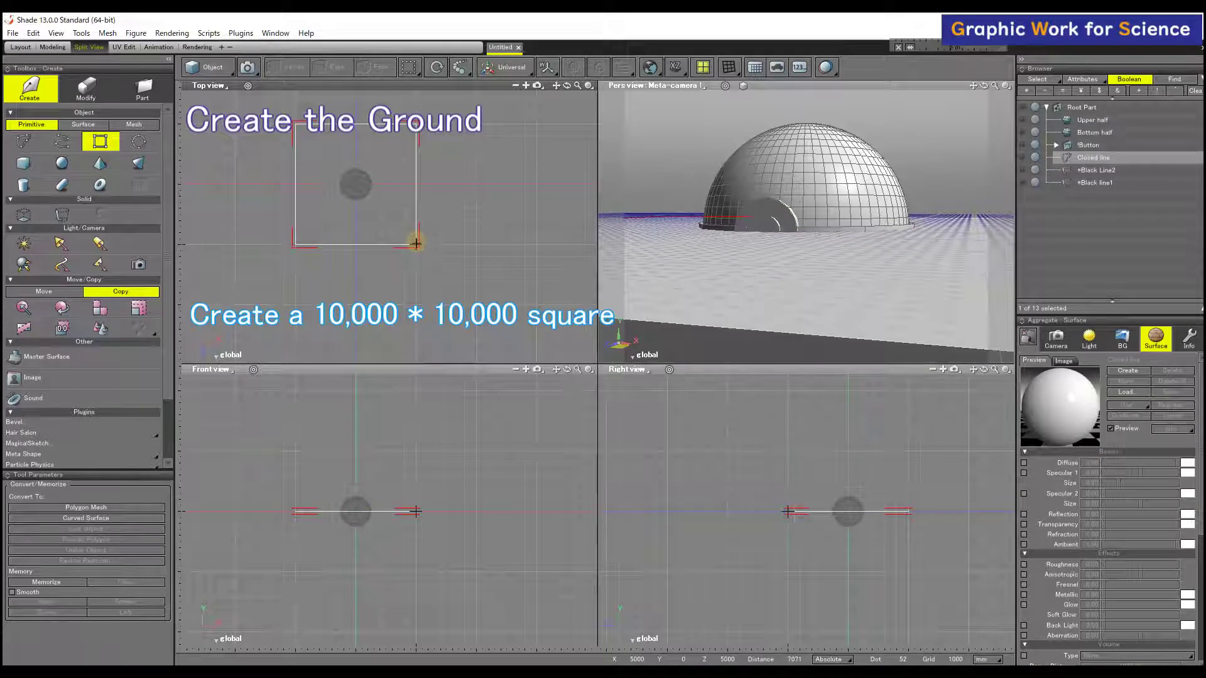
{"action": "left_click", "coordinate": [505, 67]}
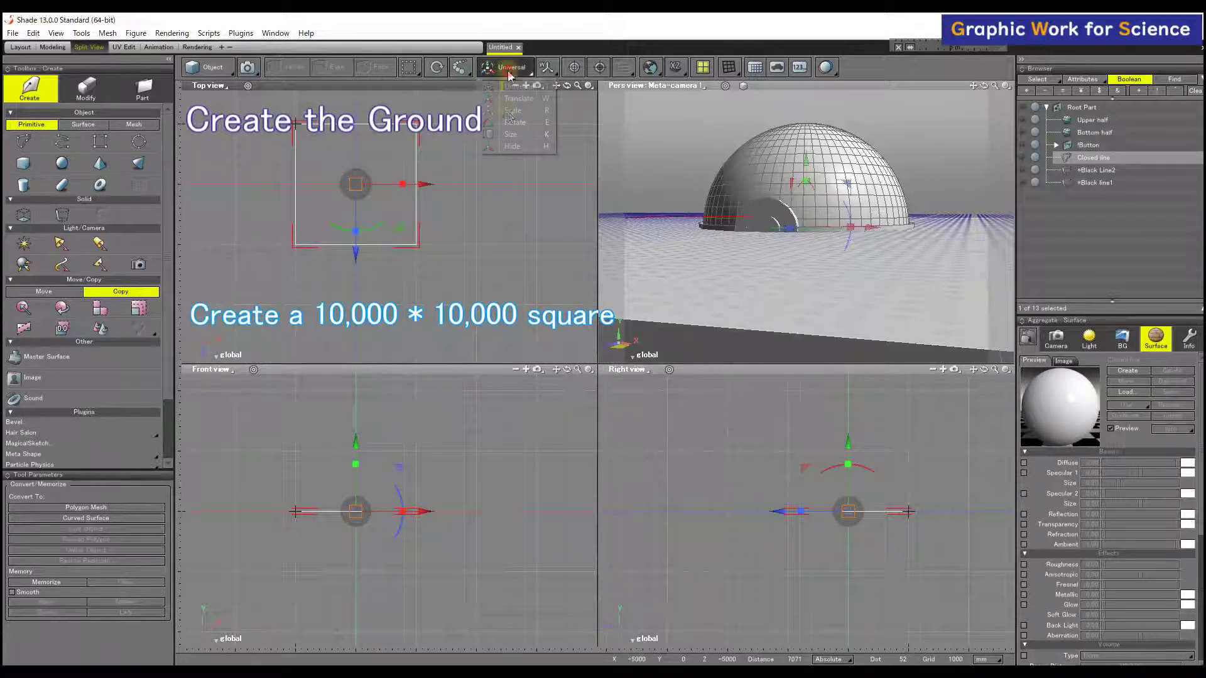
{"action": "left_click", "coordinate": [512, 135]}
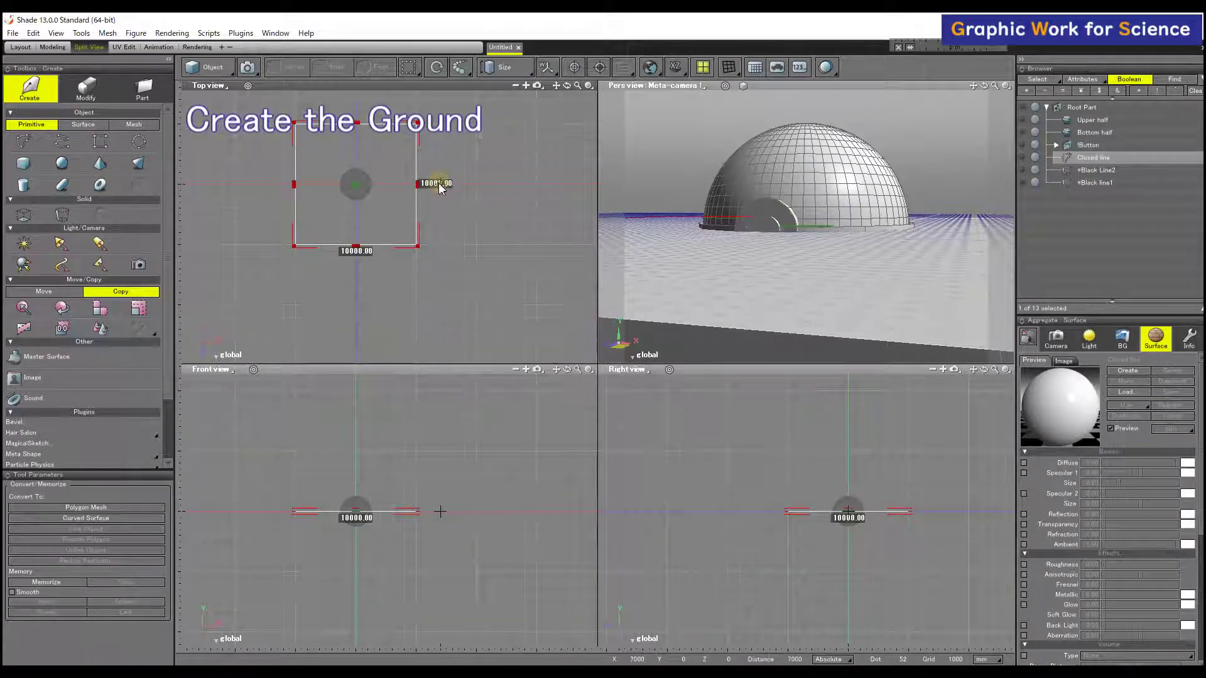
Step: Lower the ground square along Y to the bottom of the ball in the front view, with a final move of -300 mm
{"action": "left_click", "coordinate": [496, 66]}
{"action": "left_click", "coordinate": [488, 119]}
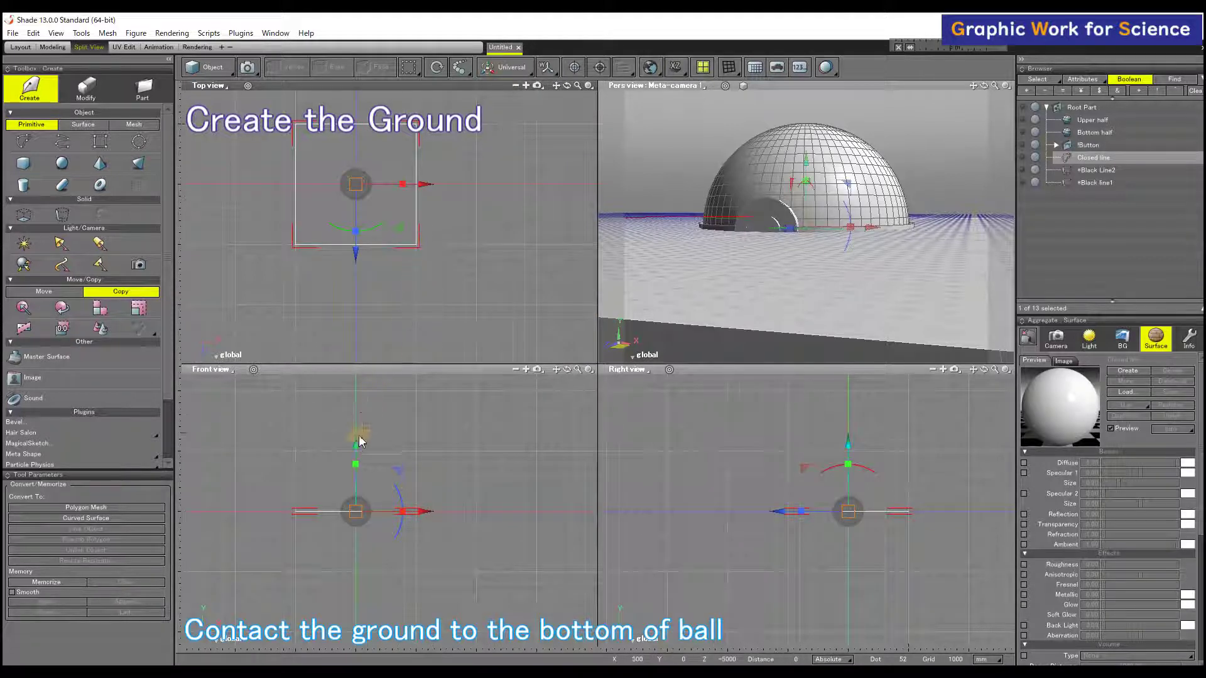
{"action": "left_click_drag", "start_coordinate": [355, 446], "coordinate": [356, 506]}
{"action": "scroll", "coordinate": [367, 477], "scroll_direction": "up", "scroll_amount": 2}
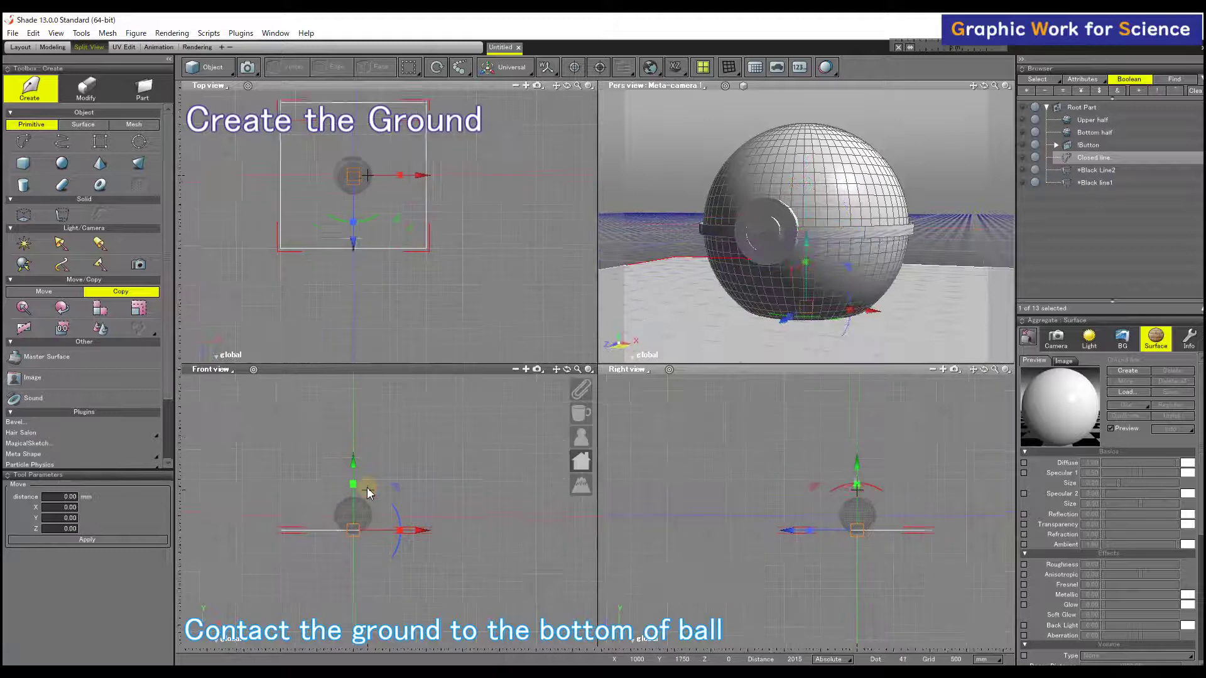
{"action": "scroll", "coordinate": [374, 477], "scroll_direction": "up", "scroll_amount": 2}
{"action": "middle_click_drag", "start_coordinate": [418, 474], "coordinate": [520, 404]}
{"action": "scroll", "coordinate": [454, 405], "scroll_direction": "up", "scroll_amount": 2}
{"action": "left_click_drag", "start_coordinate": [417, 474], "coordinate": [418, 507]}
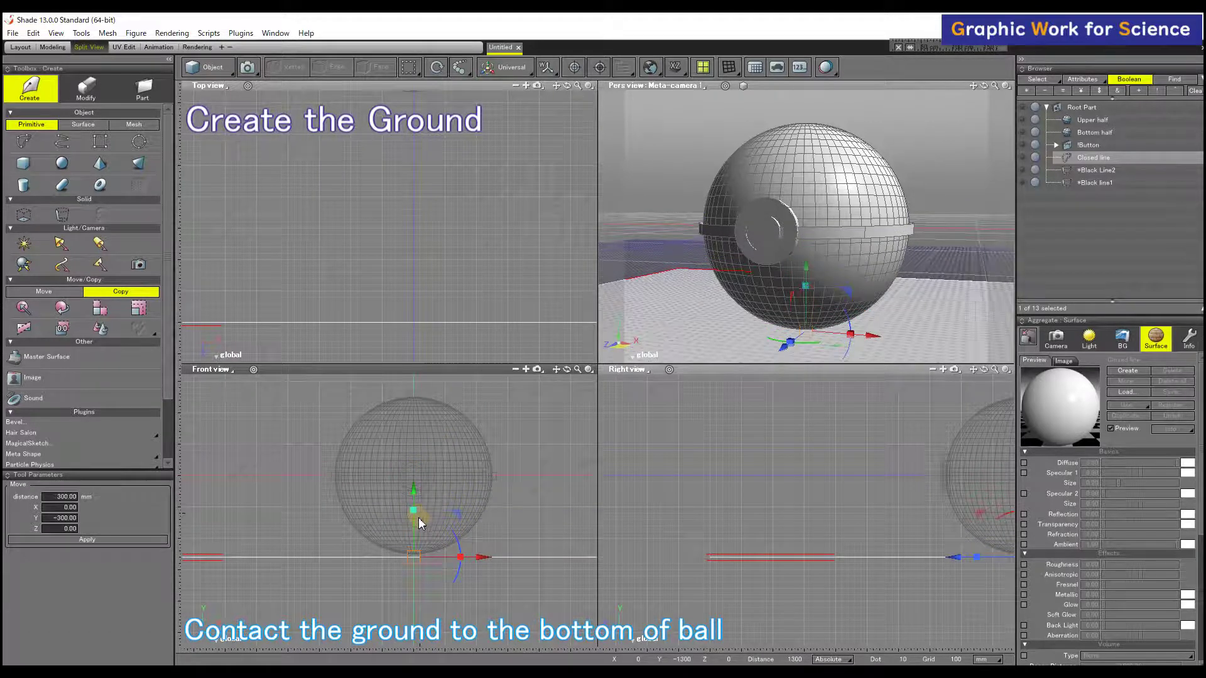
Step: Raise the ground square 50 mm along Y in the front view to touch the ball's bottom, and rename it Ground
{"action": "scroll", "coordinate": [419, 517], "scroll_direction": "up", "scroll_amount": 3}
{"action": "scroll", "coordinate": [420, 514], "scroll_direction": "up", "scroll_amount": 1}
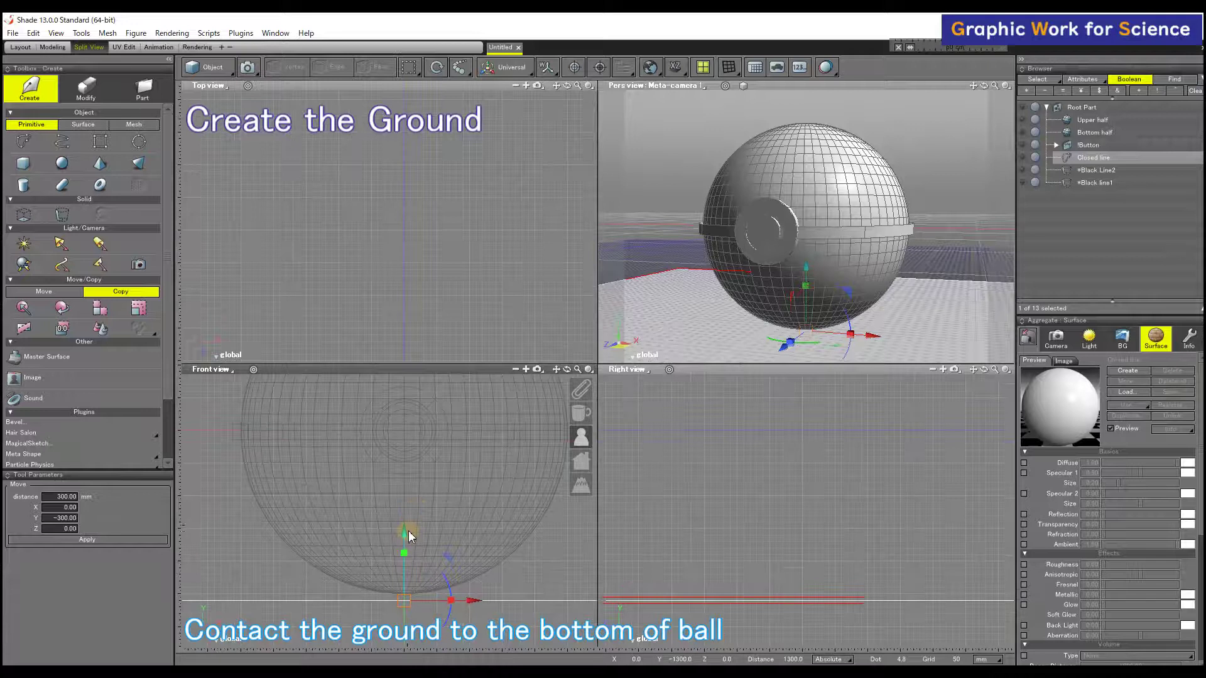
{"action": "left_click_drag", "start_coordinate": [402, 525], "coordinate": [427, 514]}
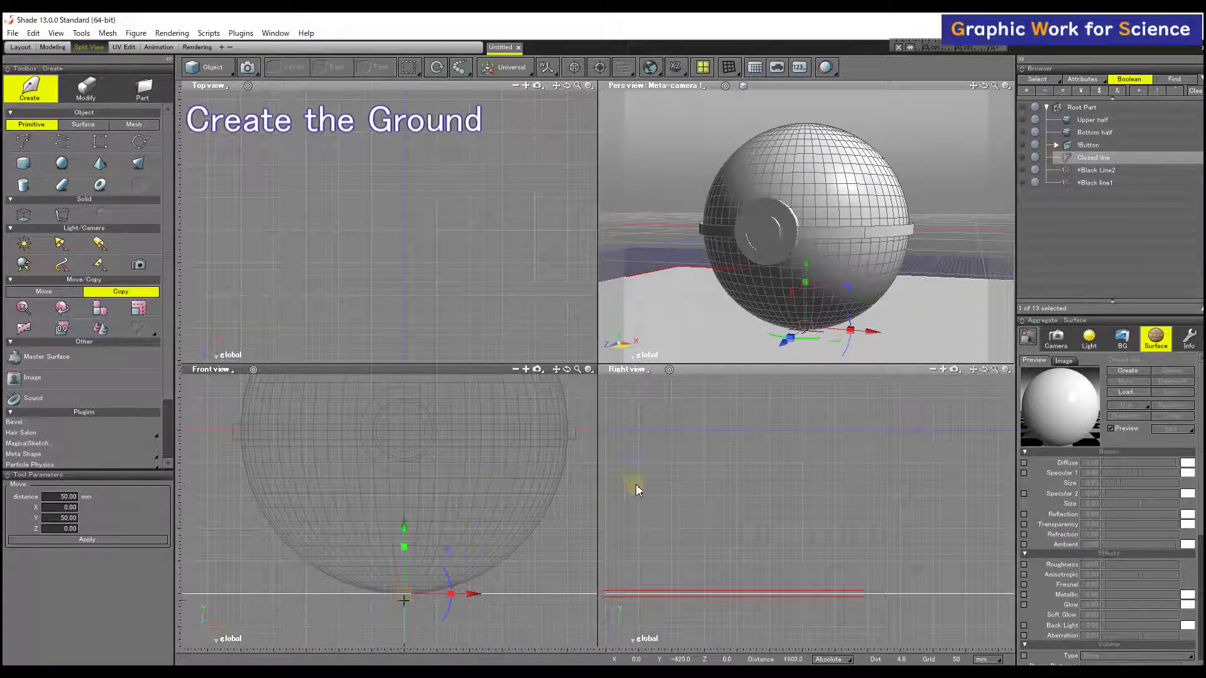
{"action": "double_click", "coordinate": [1088, 159]}
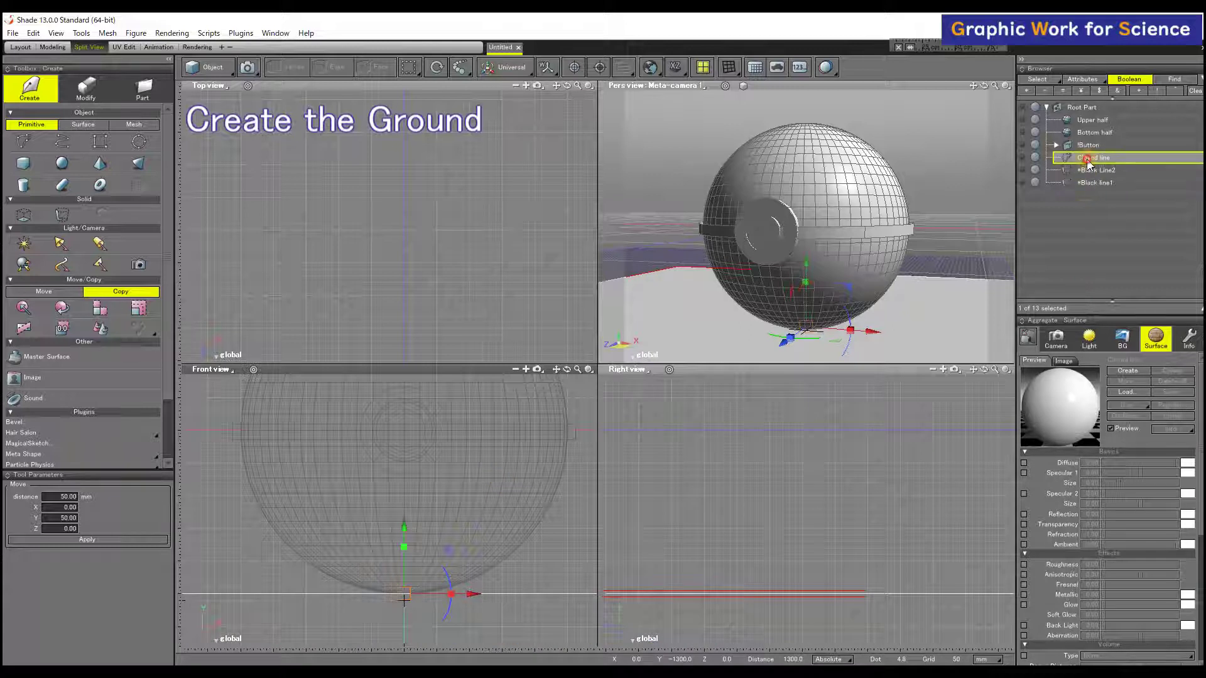
{"action": "type", "text": "Ground"}
{"action": "key", "text": "Return"}
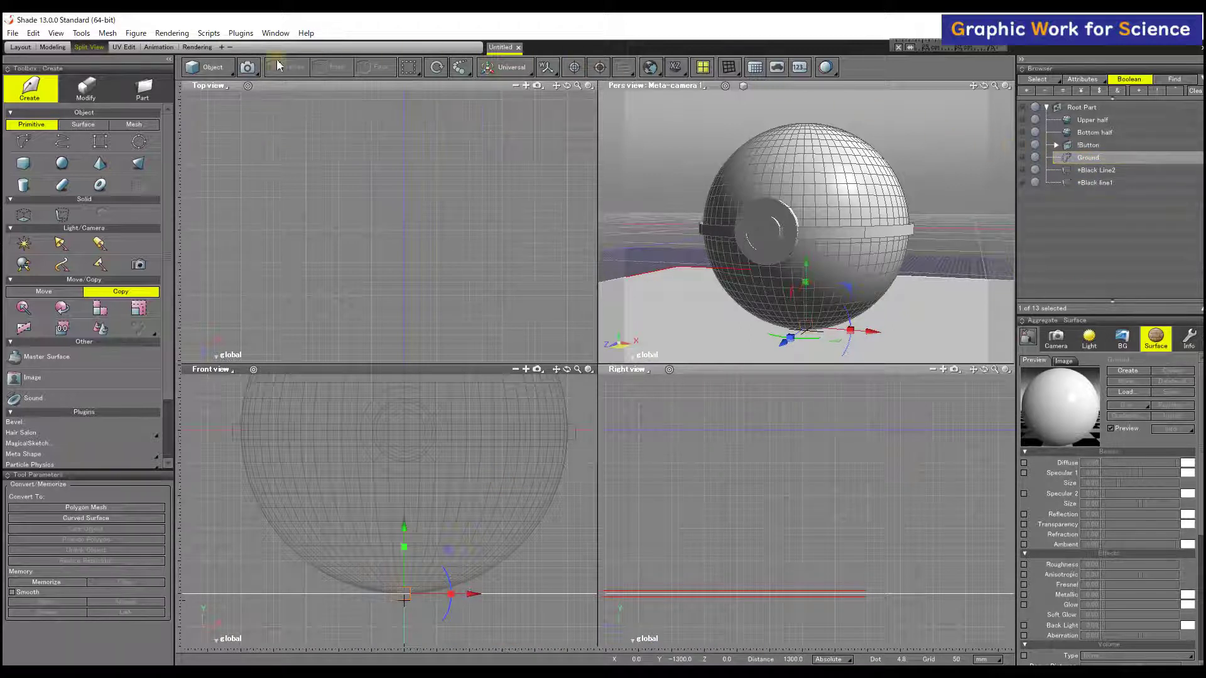
Step: Create a new part in the object hierarchy and name it Pokeball
{"action": "left_click", "coordinate": [156, 92]}
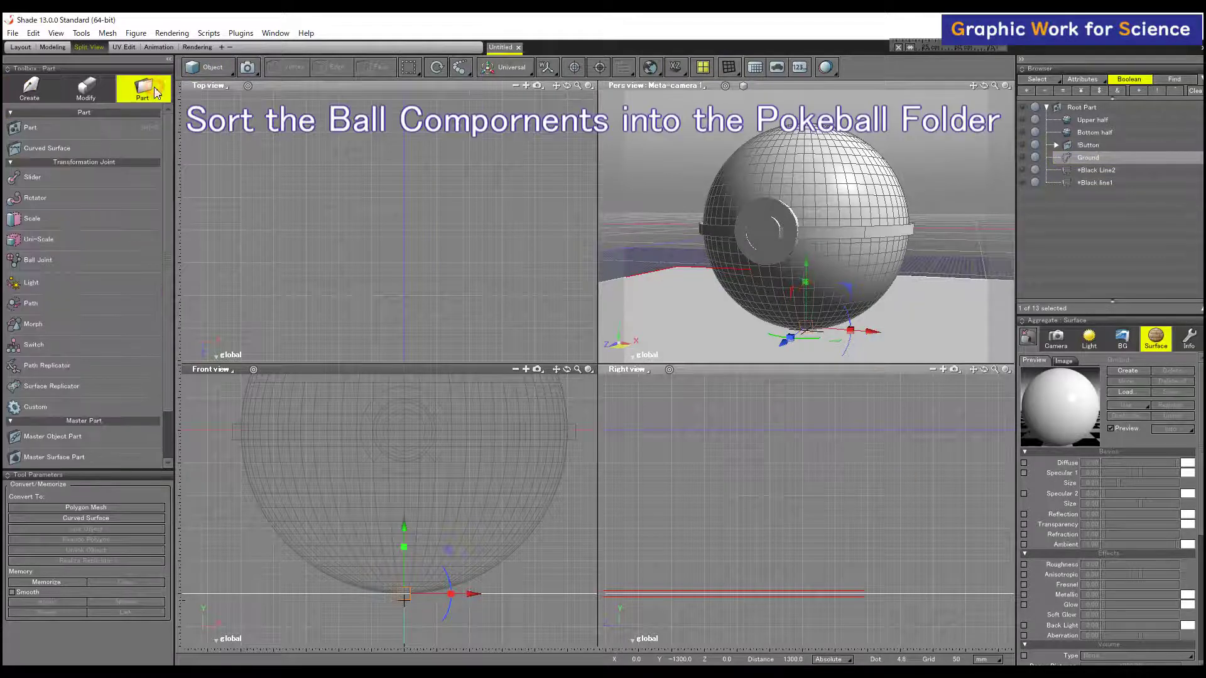
{"action": "left_click", "coordinate": [132, 118]}
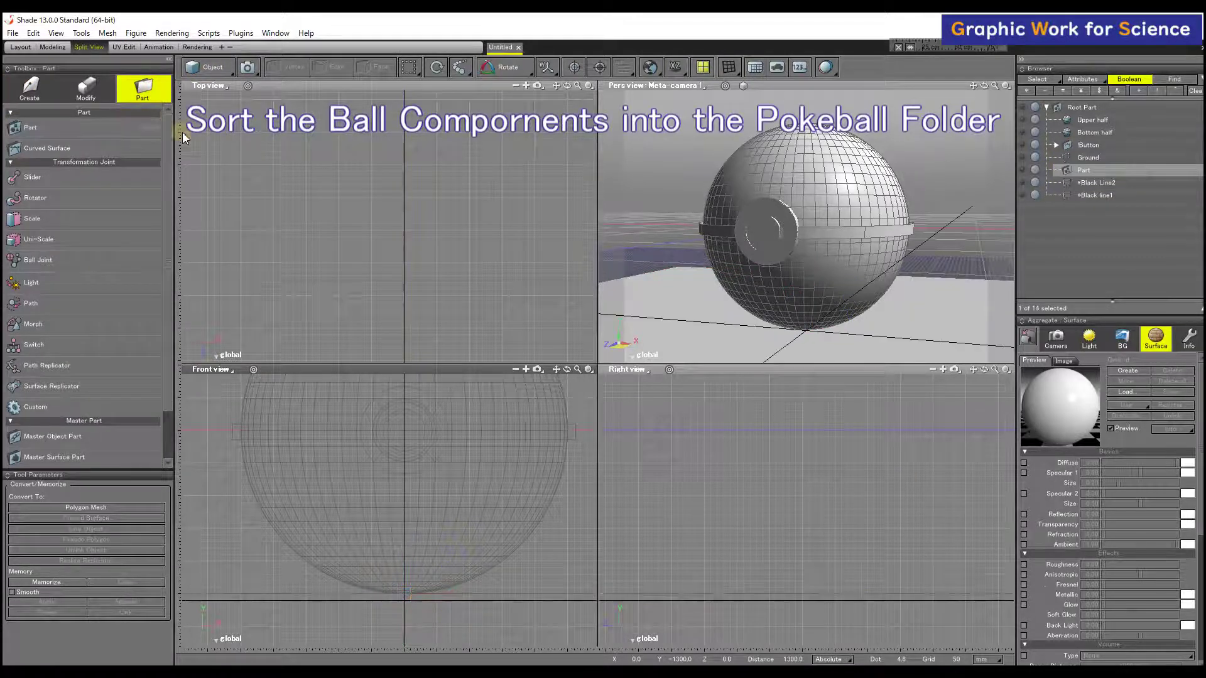
{"action": "double_click", "coordinate": [1072, 170]}
{"action": "type", "text": "Pokeball"}
{"action": "key", "text": "Return"}
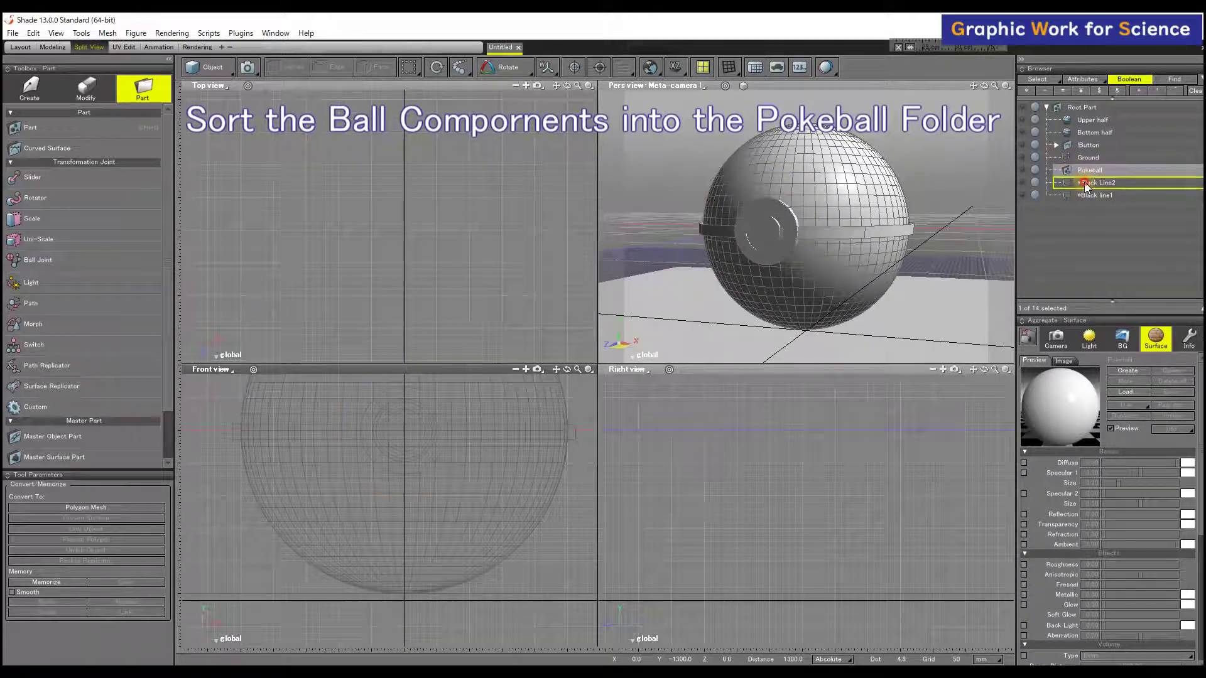
Step: Move Black Line2, Black line1, Button, Bottom half and Upper half into the Pokeball part
{"action": "left_click", "coordinate": [1096, 183]}
{"action": "left_click", "coordinate": [1088, 196], "text": "shift"}
{"action": "left_click_drag", "start_coordinate": [1088, 196], "coordinate": [1089, 170]}
{"action": "left_click", "coordinate": [1084, 146]}
{"action": "left_click", "coordinate": [1081, 122], "text": "shift"}
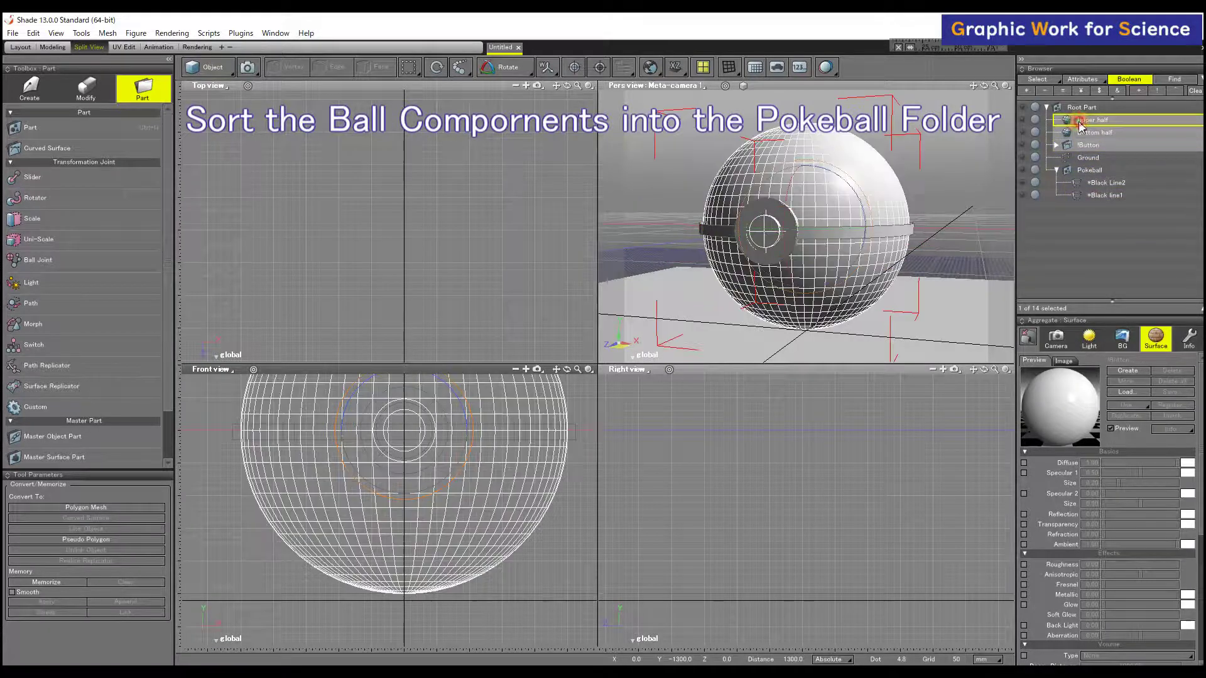
{"action": "left_click_drag", "start_coordinate": [1082, 132], "coordinate": [1090, 170]}
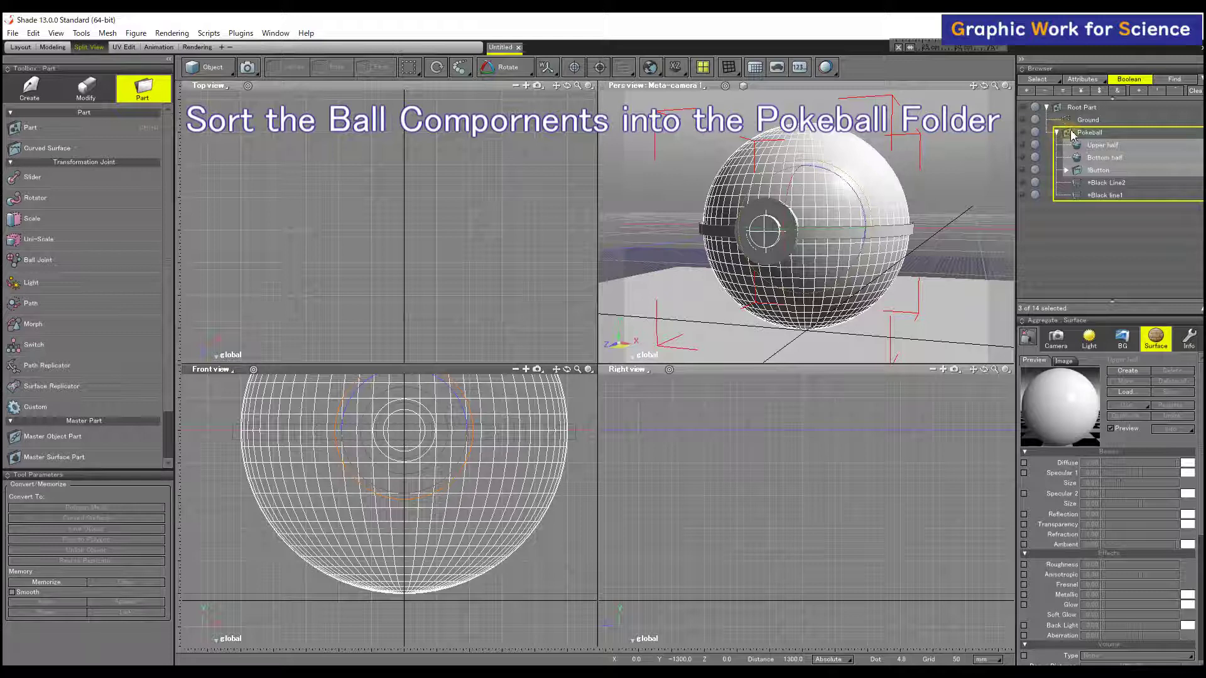
Step: Give the Pokeball part a red marker and collapse it in the hierarchy
{"action": "right_click", "coordinate": [1077, 133]}
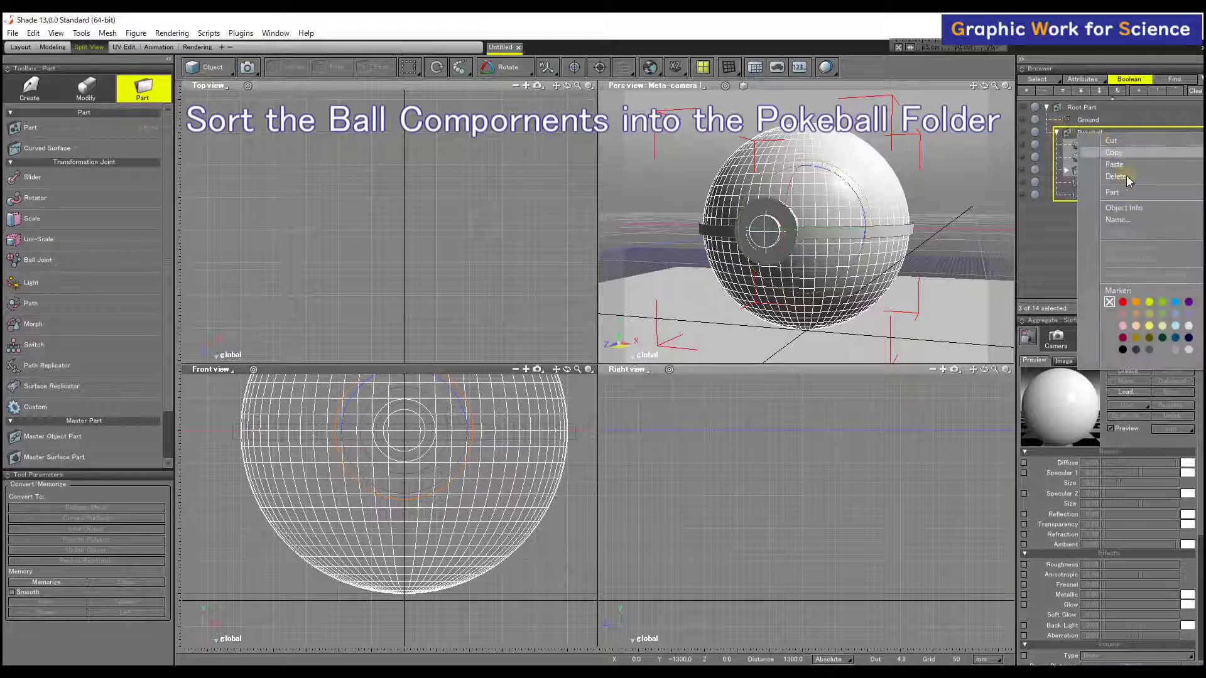
{"action": "left_click", "coordinate": [1122, 302]}
{"action": "left_click", "coordinate": [1057, 133]}
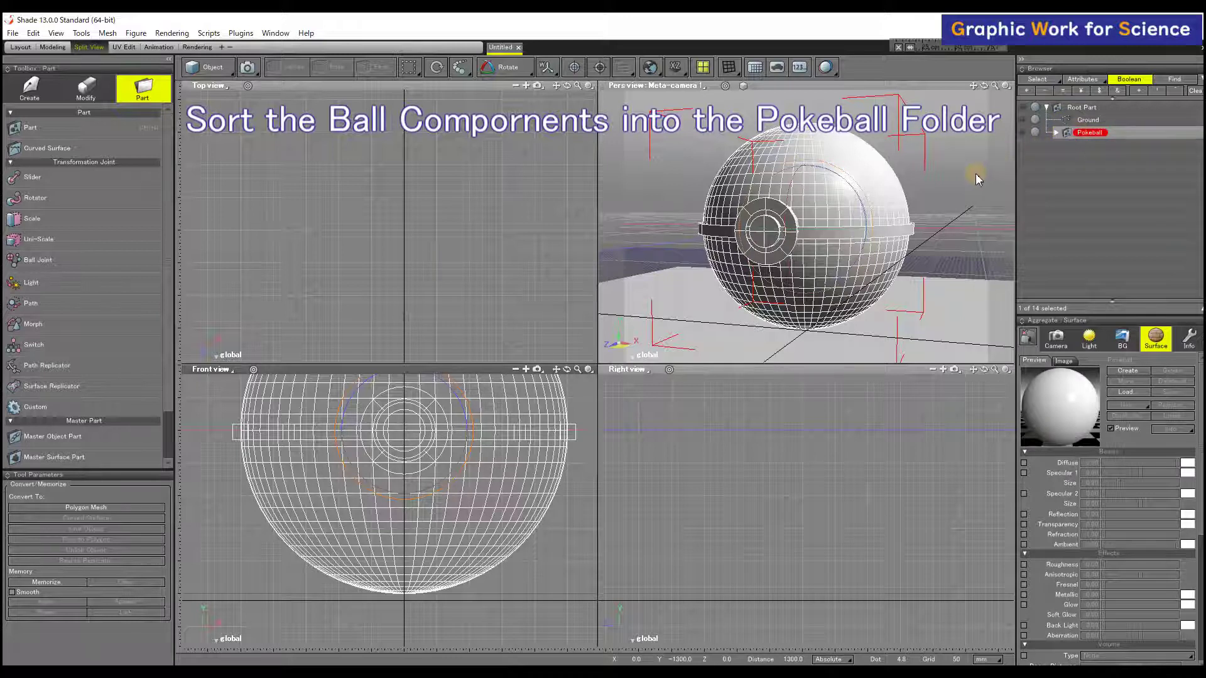
Step: Rotate the Pokeball part 35.25 degrees in the front view with the Universal manipulator, render it to check, and close the image window
{"action": "left_click", "coordinate": [533, 412]}
{"action": "scroll", "coordinate": [533, 418], "scroll_direction": "down", "scroll_amount": 3}
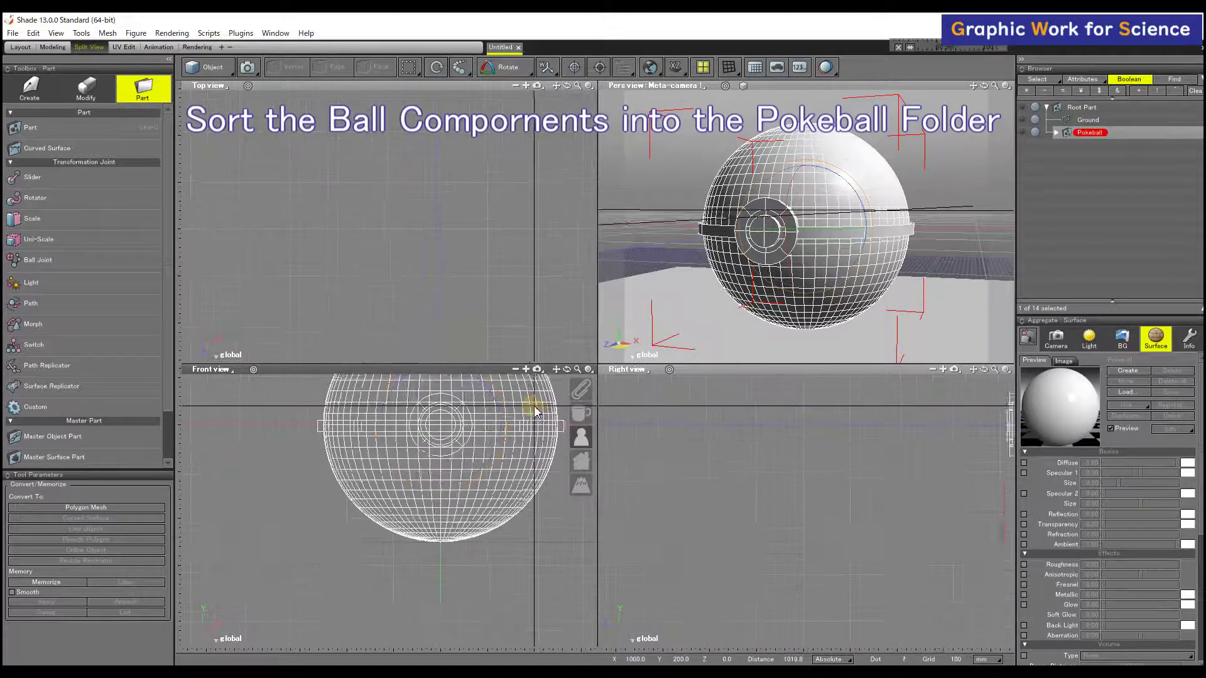
{"action": "left_click_drag", "start_coordinate": [664, 424], "coordinate": [453, 468]}
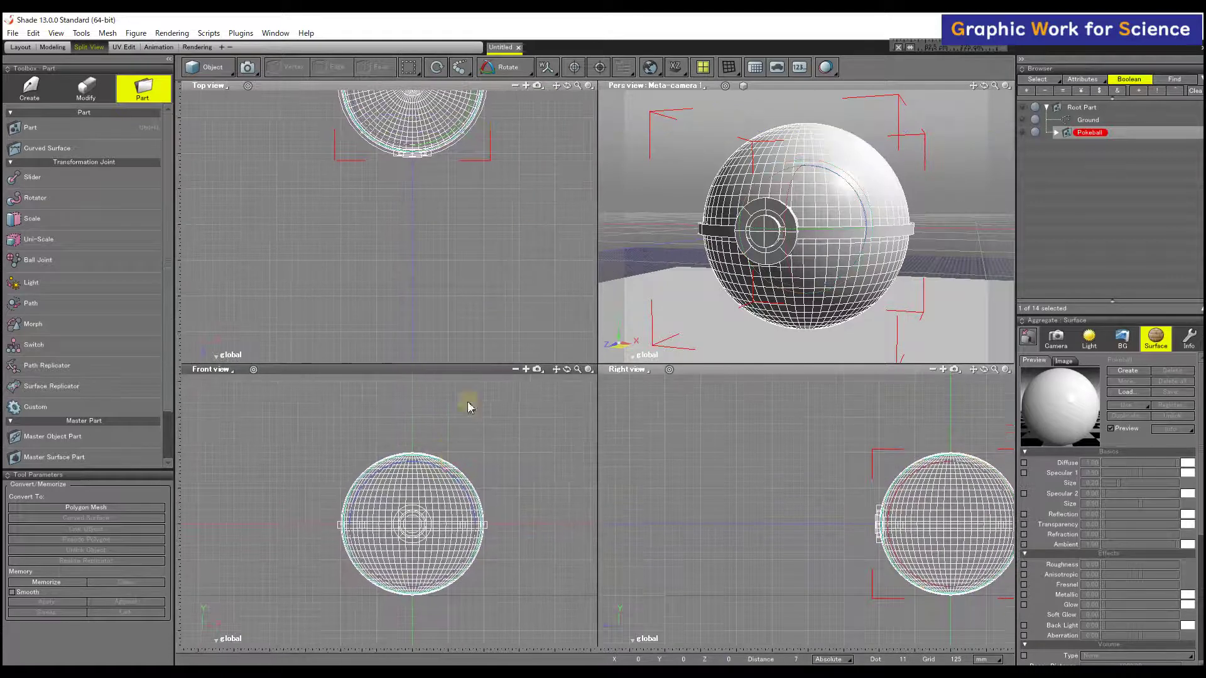
{"action": "left_click", "coordinate": [518, 74]}
{"action": "left_click", "coordinate": [512, 93]}
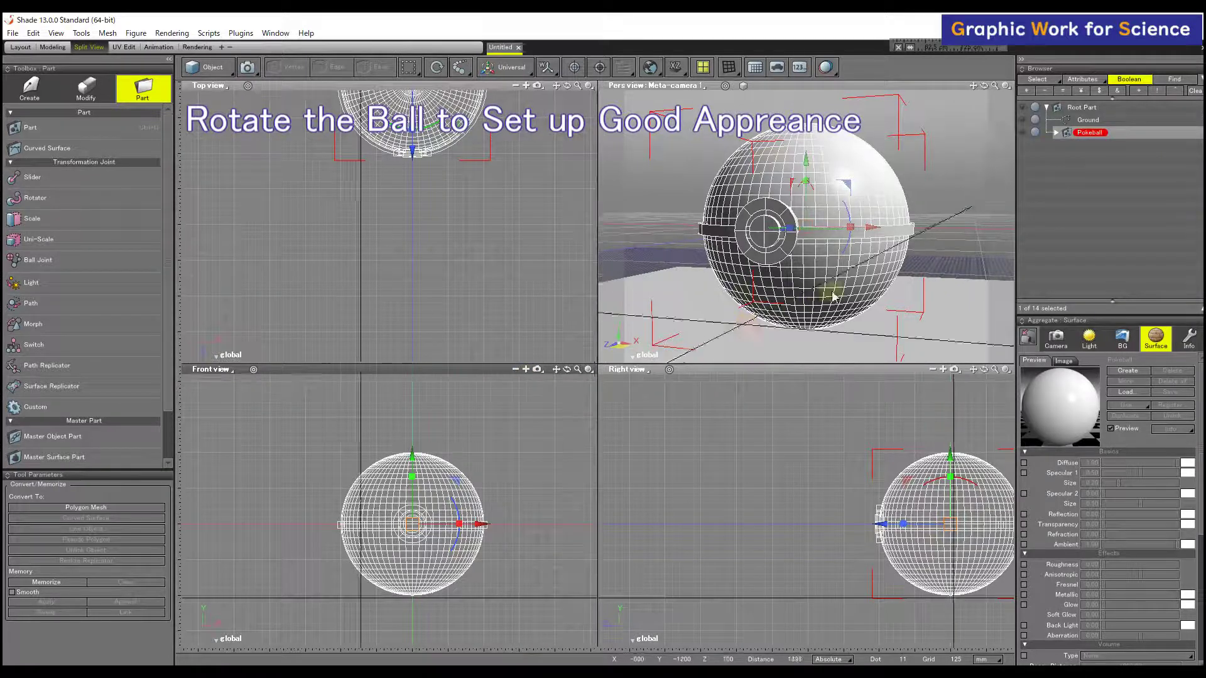
{"action": "scroll", "coordinate": [826, 298], "scroll_direction": "down", "scroll_amount": 3}
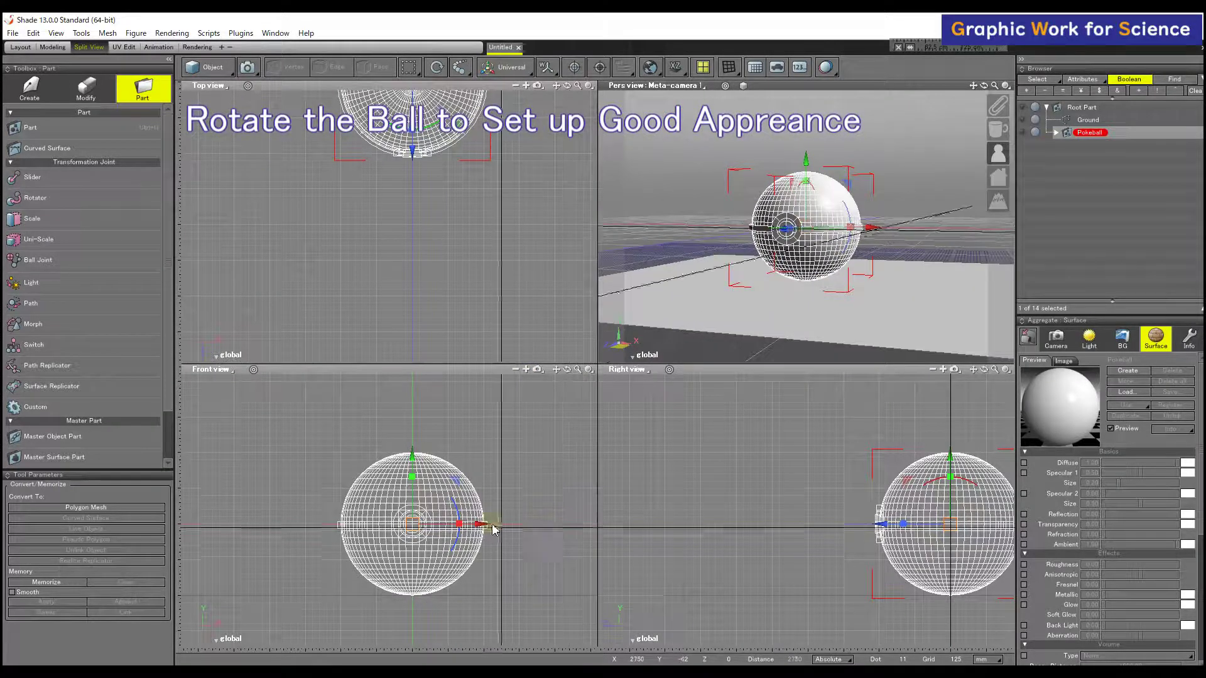
{"action": "left_click_drag", "start_coordinate": [460, 517], "coordinate": [447, 485]}
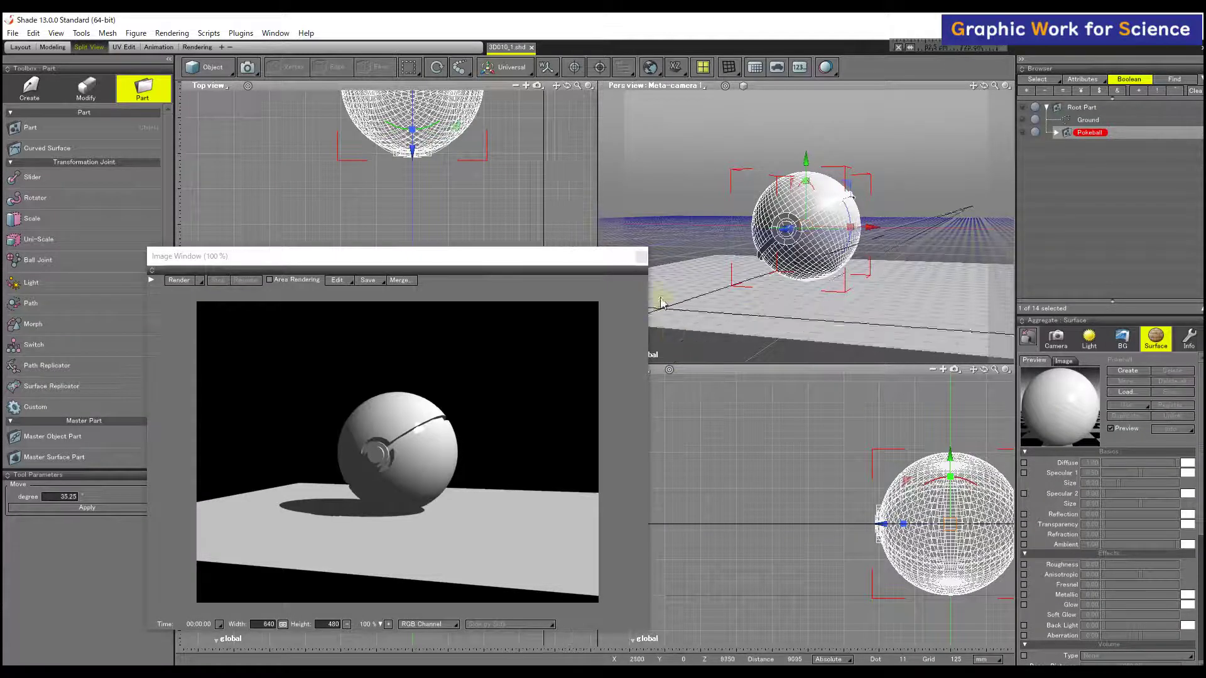
{"action": "left_click", "coordinate": [640, 259]}
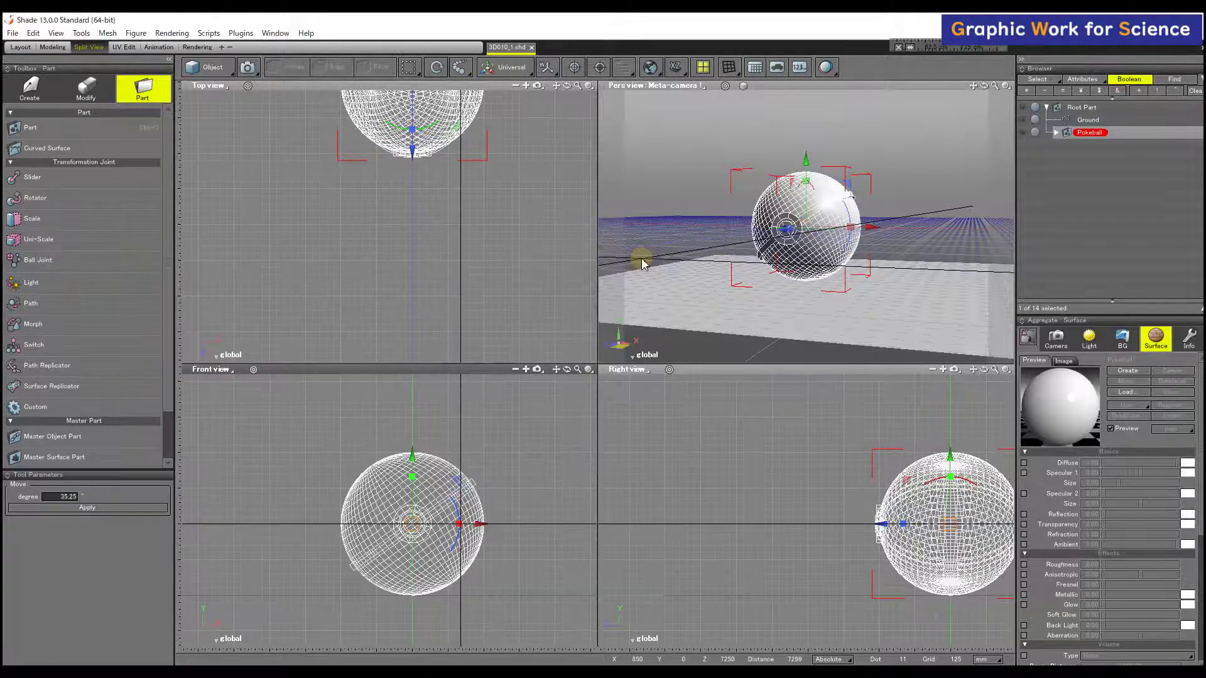
Step: Show the Surface settings in a separate window placed beside the front view, and expand the Pokeball part
{"action": "left_click", "coordinate": [1156, 339]}
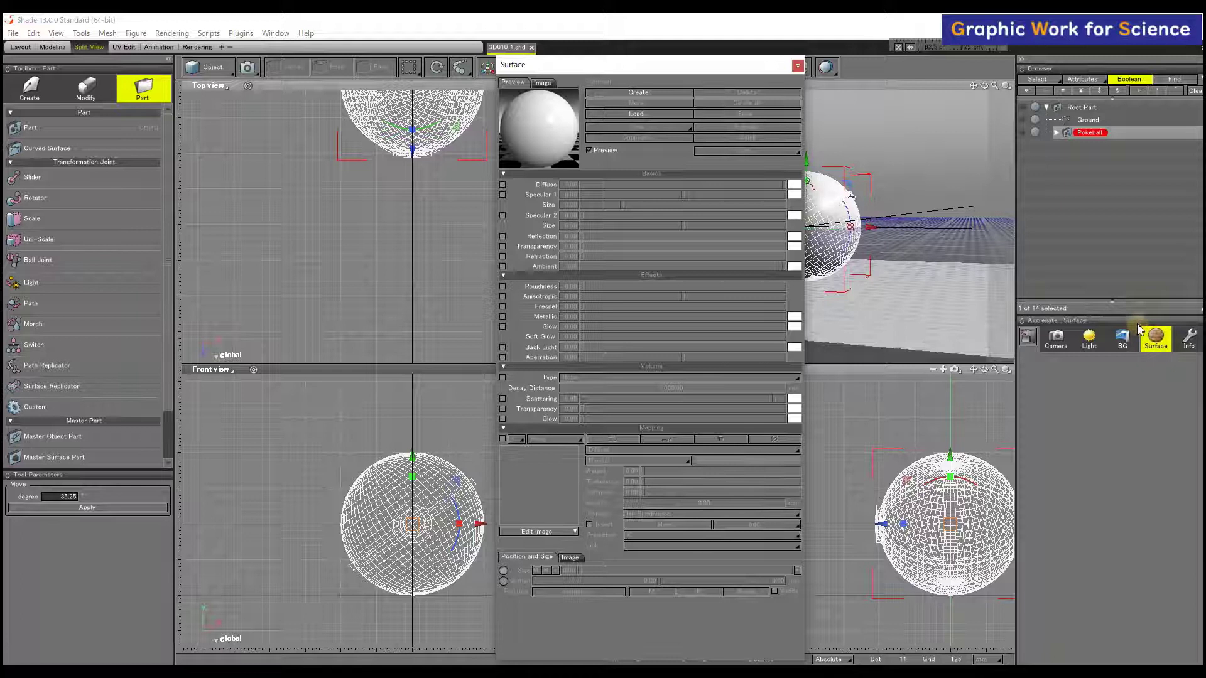
{"action": "left_click_drag", "start_coordinate": [1099, 138], "coordinate": [1051, 134]}
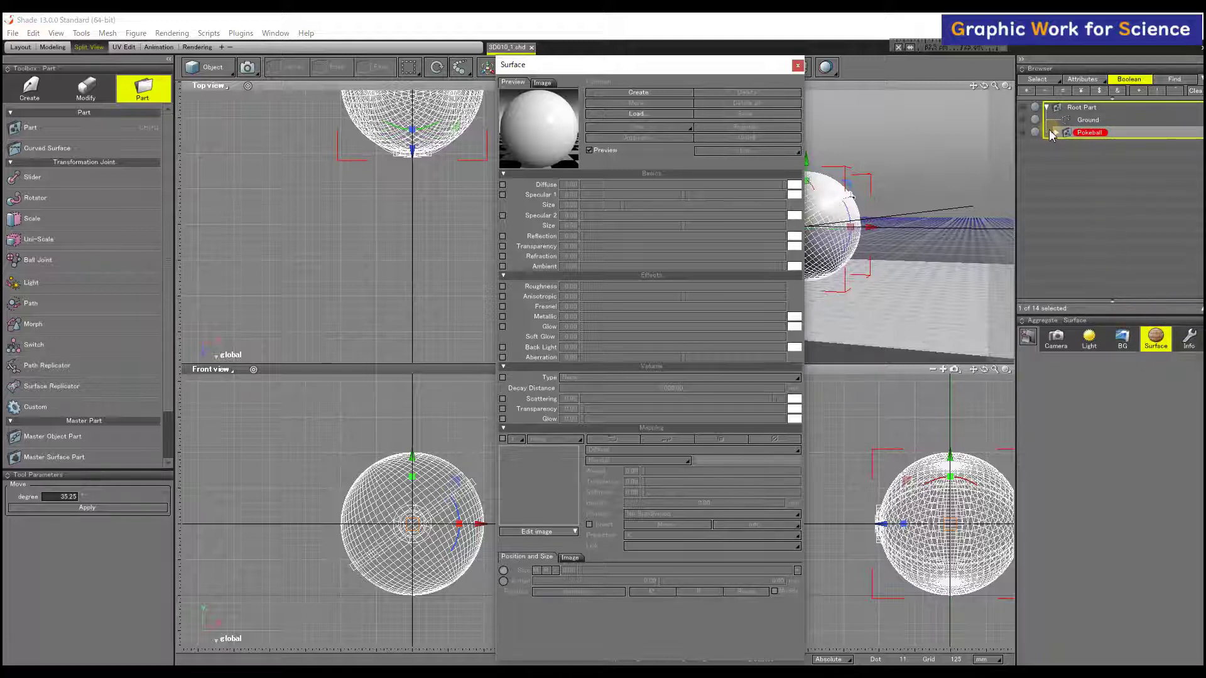
{"action": "left_click", "coordinate": [1057, 133]}
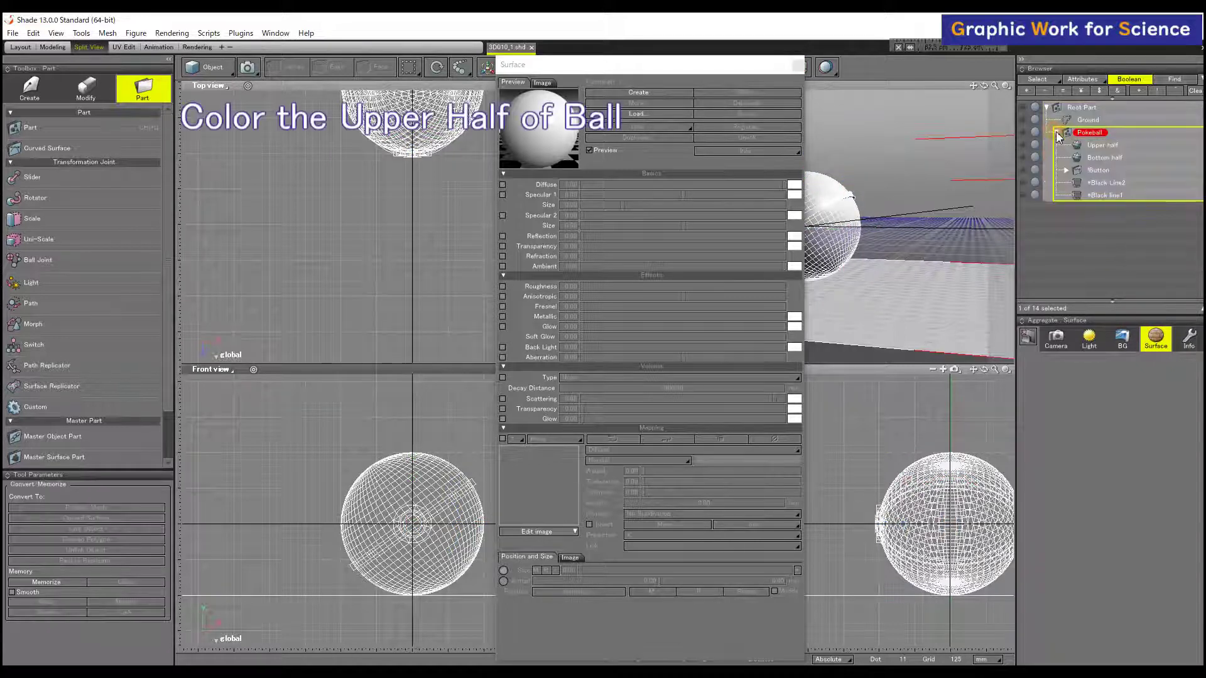
{"action": "left_click_drag", "start_coordinate": [756, 65], "coordinate": [842, 65]}
Step: Create a surface for Upper half and set its Diffuse color to red (R 255, G 0, B 0)
{"action": "left_click", "coordinate": [1093, 146]}
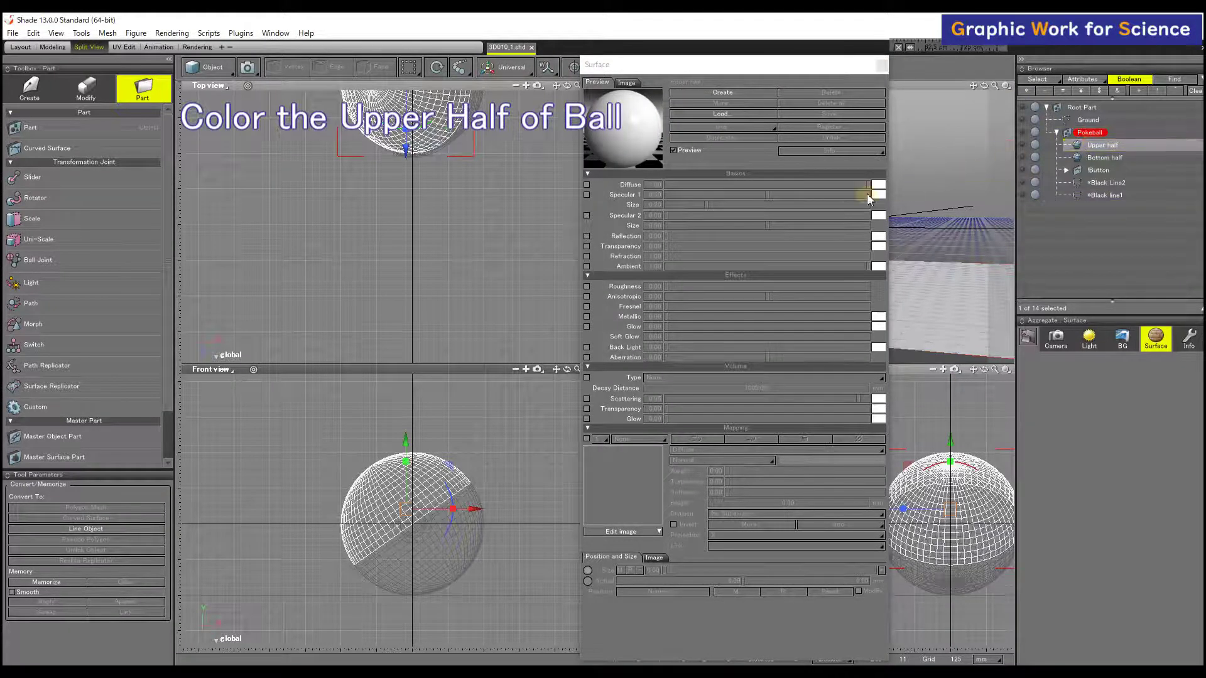
{"action": "left_click", "coordinate": [744, 90]}
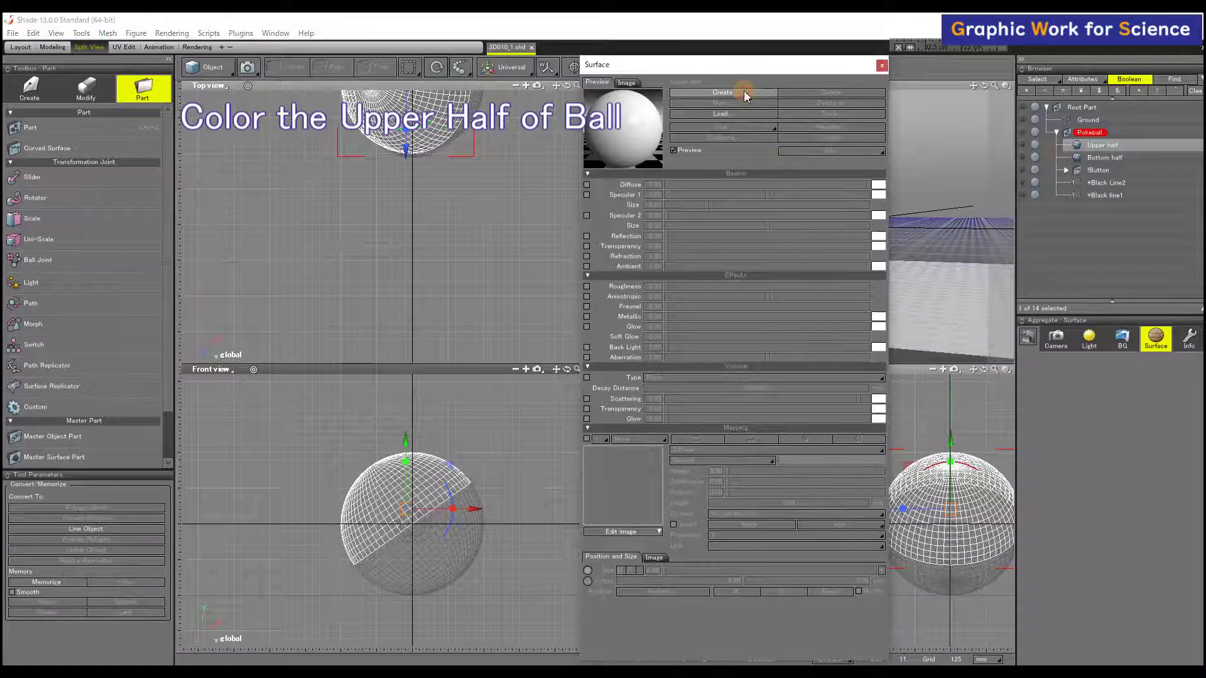
{"action": "left_click", "coordinate": [653, 184]}
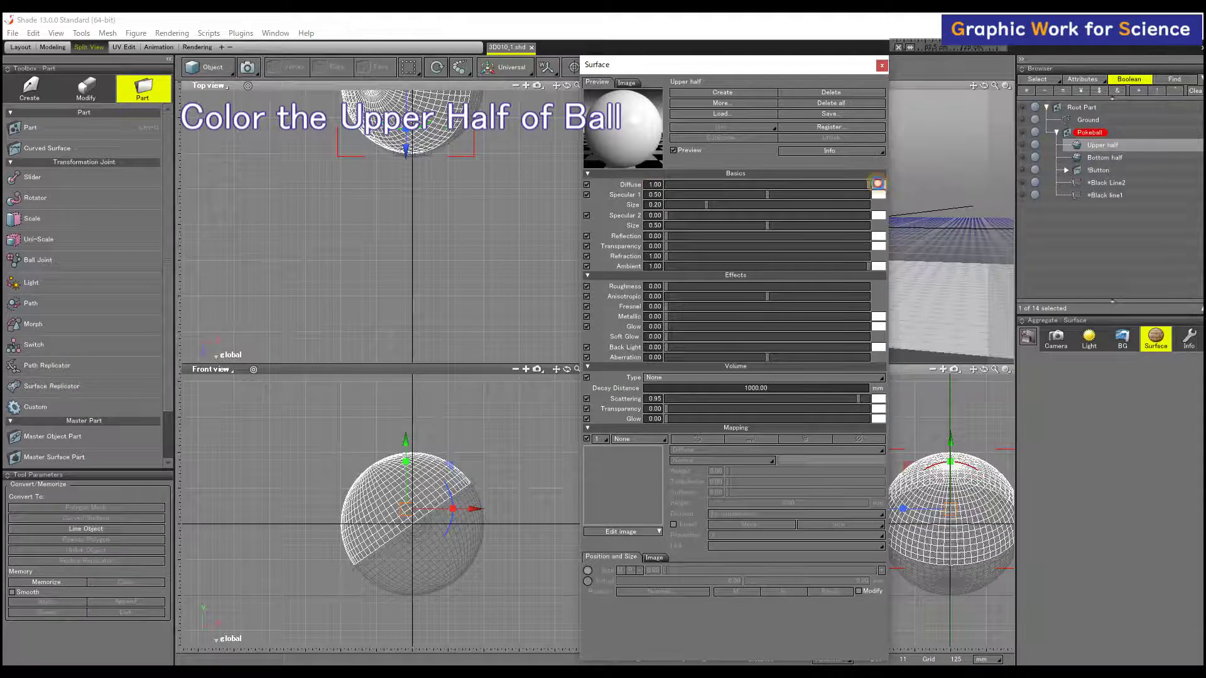
{"action": "left_click", "coordinate": [878, 185]}
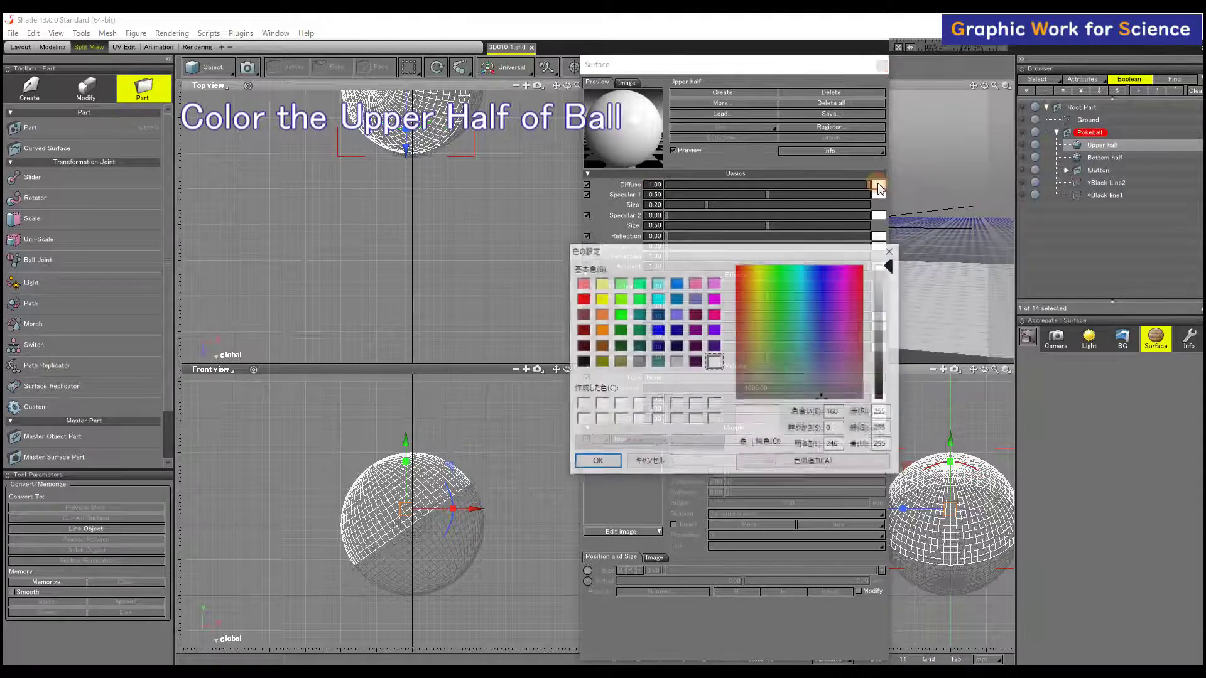
{"action": "left_click", "coordinate": [580, 300]}
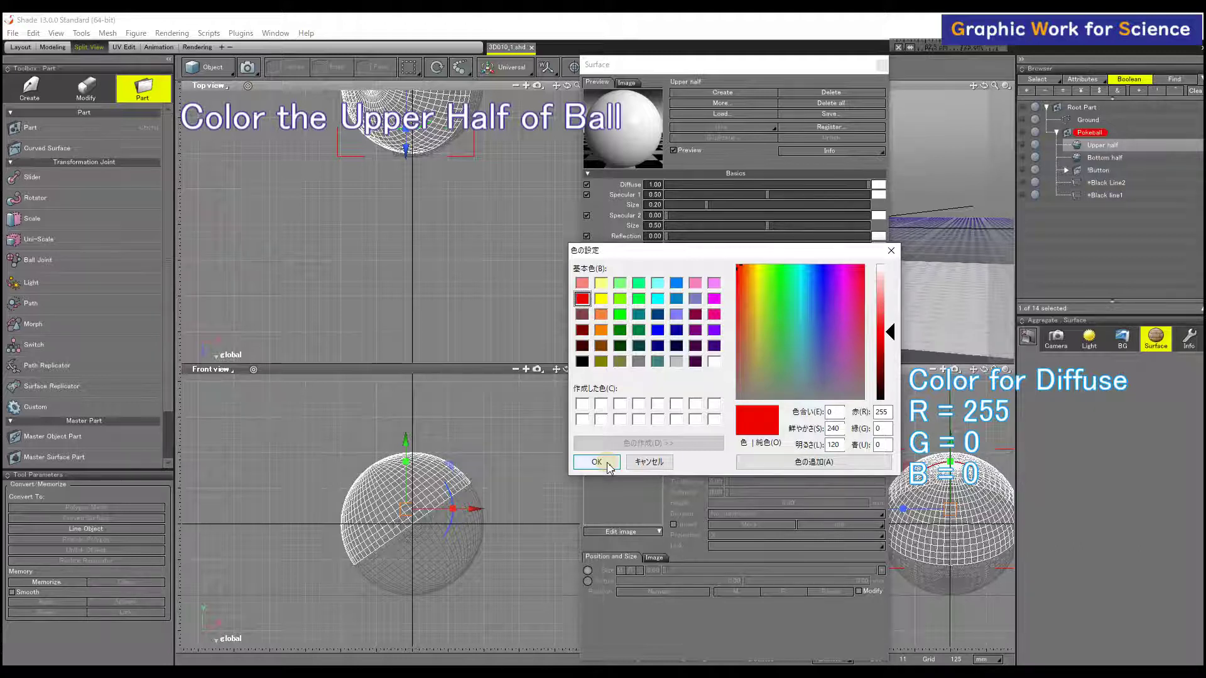
{"action": "left_click", "coordinate": [607, 465]}
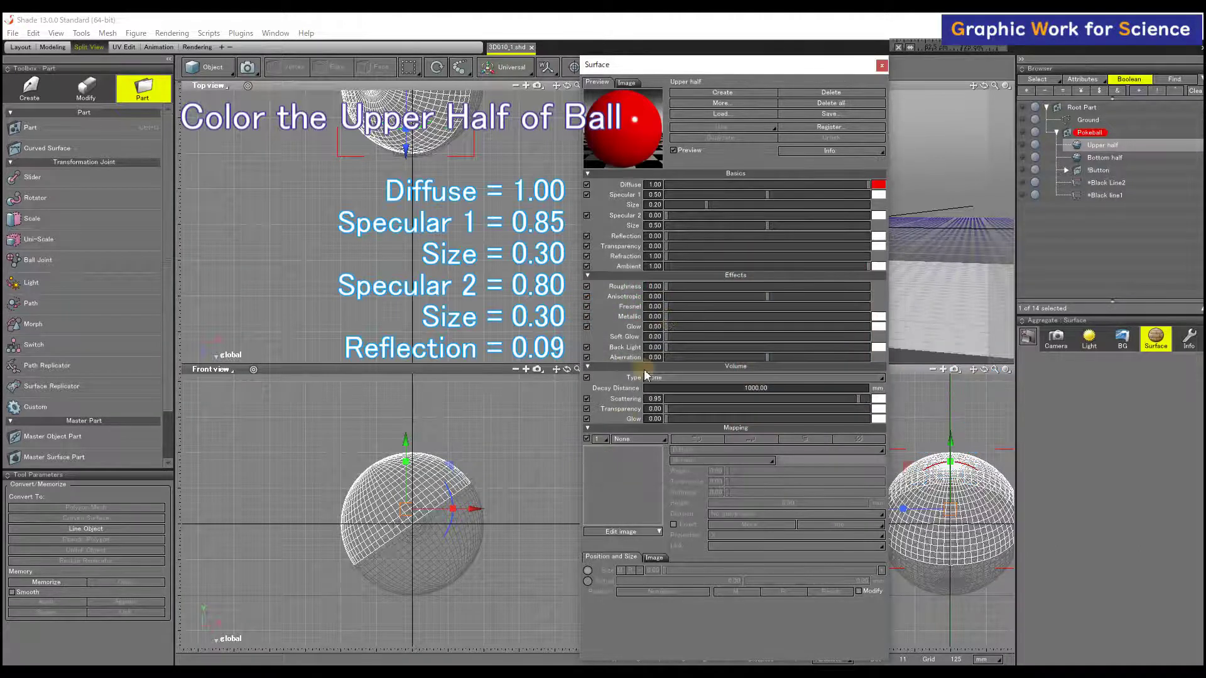
Step: Set Upper half's Specular 1 to 0.85 with size 0.30, Specular 2 to 0.80 with size 0.30, and Reflection to 0.09
{"action": "left_click", "coordinate": [658, 205]}
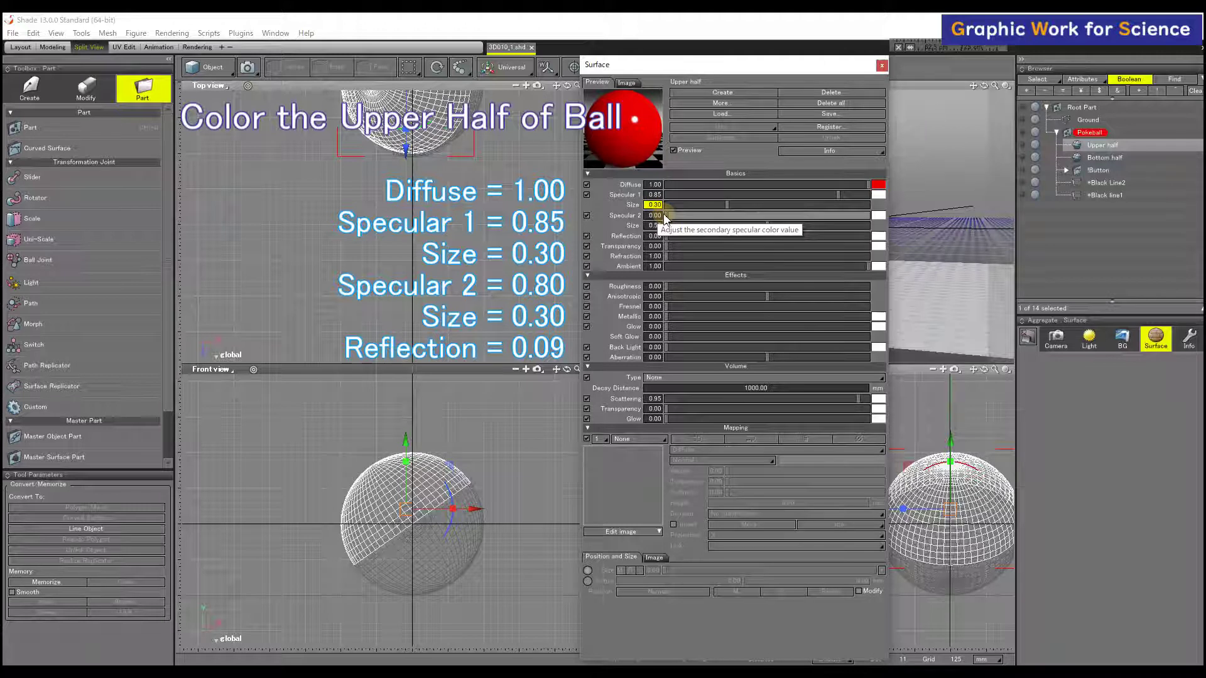
{"action": "left_click", "coordinate": [654, 215]}
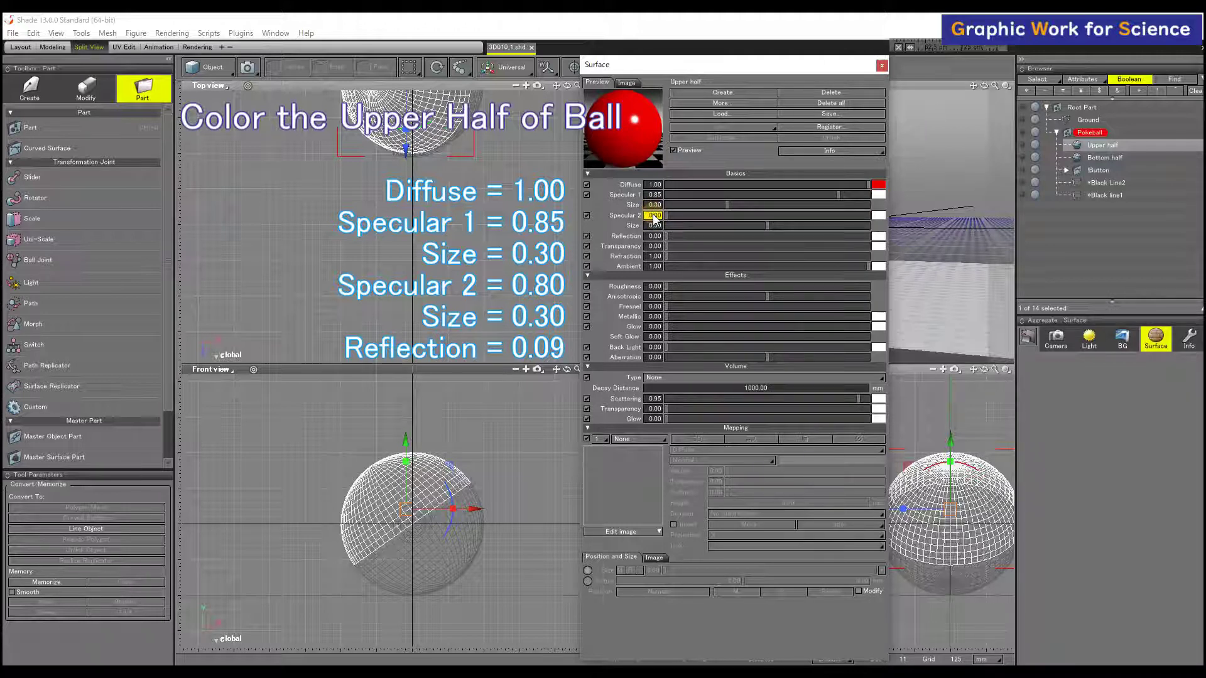
{"action": "left_click", "coordinate": [654, 226]}
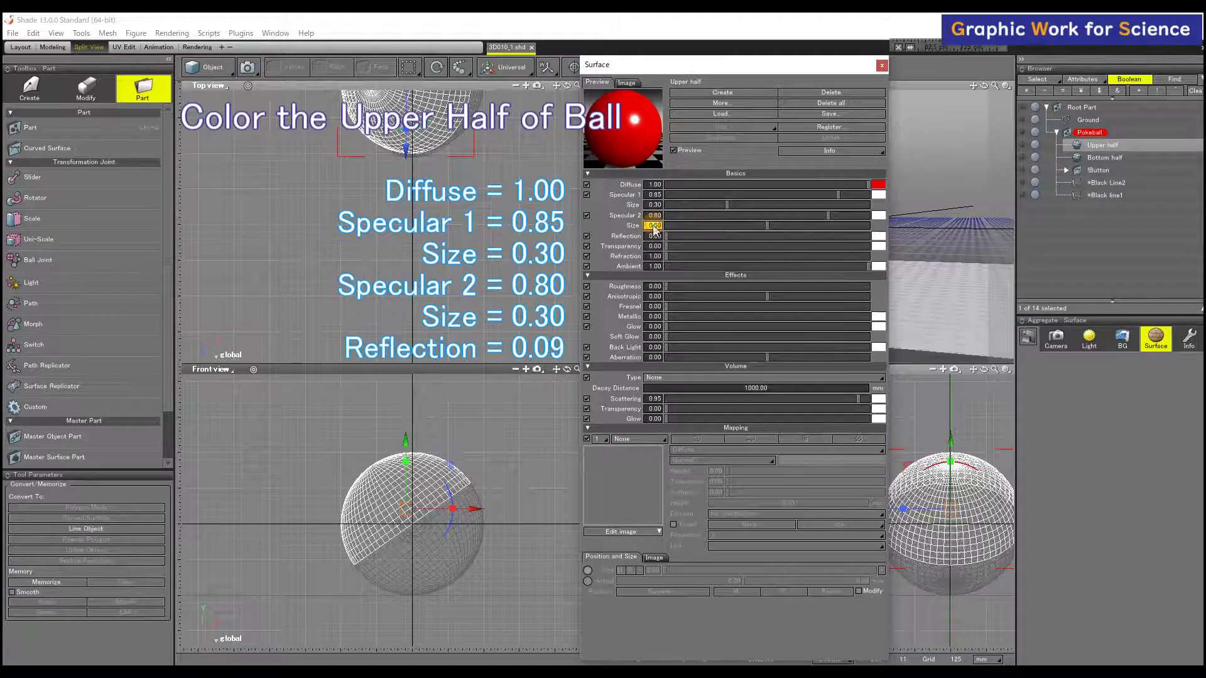
{"action": "type", "text": "0"}
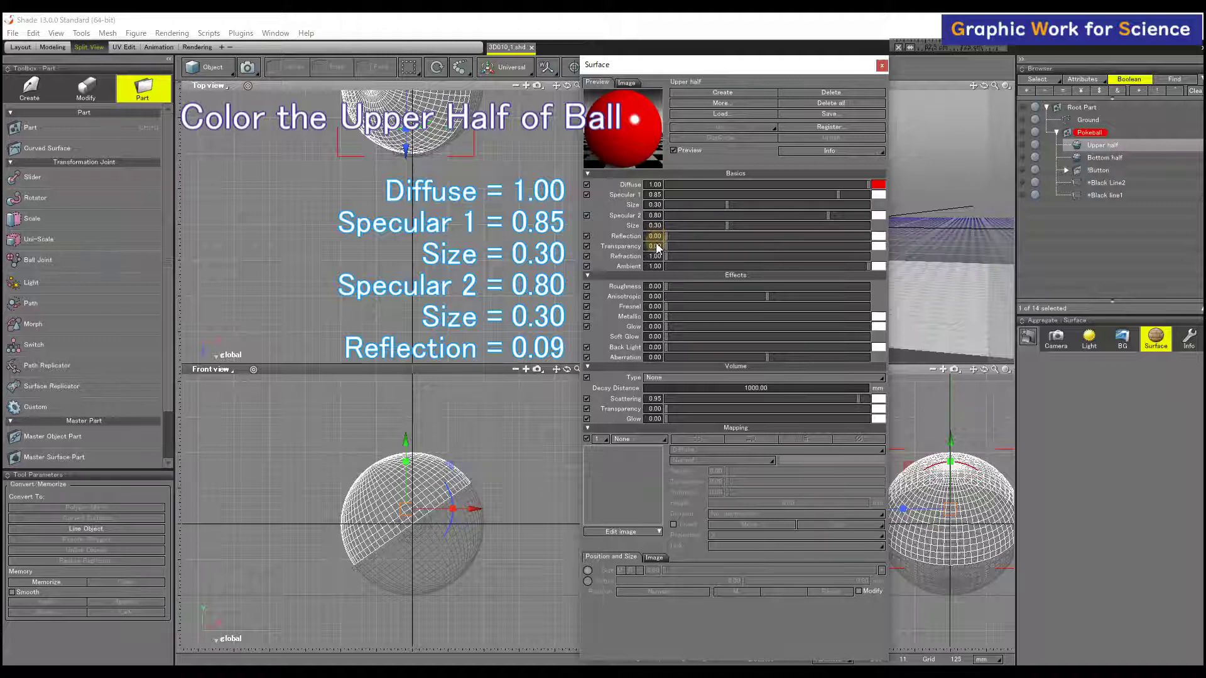
{"action": "left_click", "coordinate": [655, 239]}
{"action": "left_click", "coordinate": [913, 287]}
{"action": "left_click_drag", "start_coordinate": [913, 287], "coordinate": [1007, 291]}
Step: Create a surface for Bottom half with Specular 1 at 0.70, its size at 0.30, and Reflection at 0.09
{"action": "left_click", "coordinate": [1110, 160]}
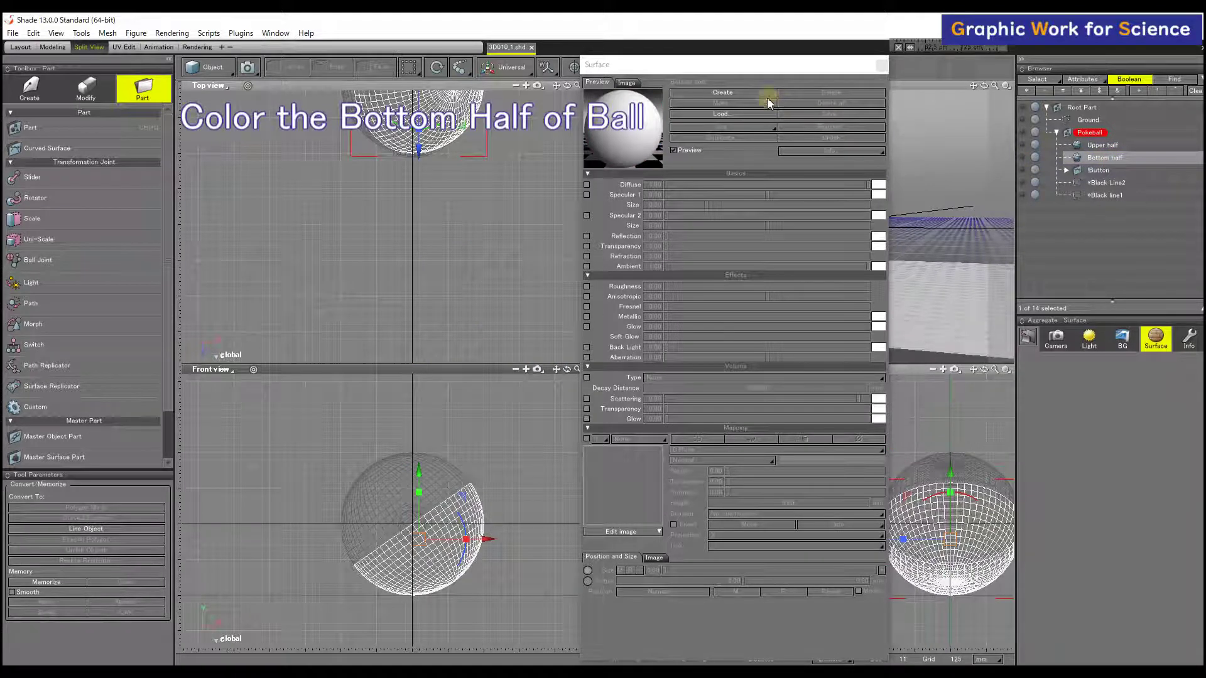
{"action": "left_click", "coordinate": [721, 93]}
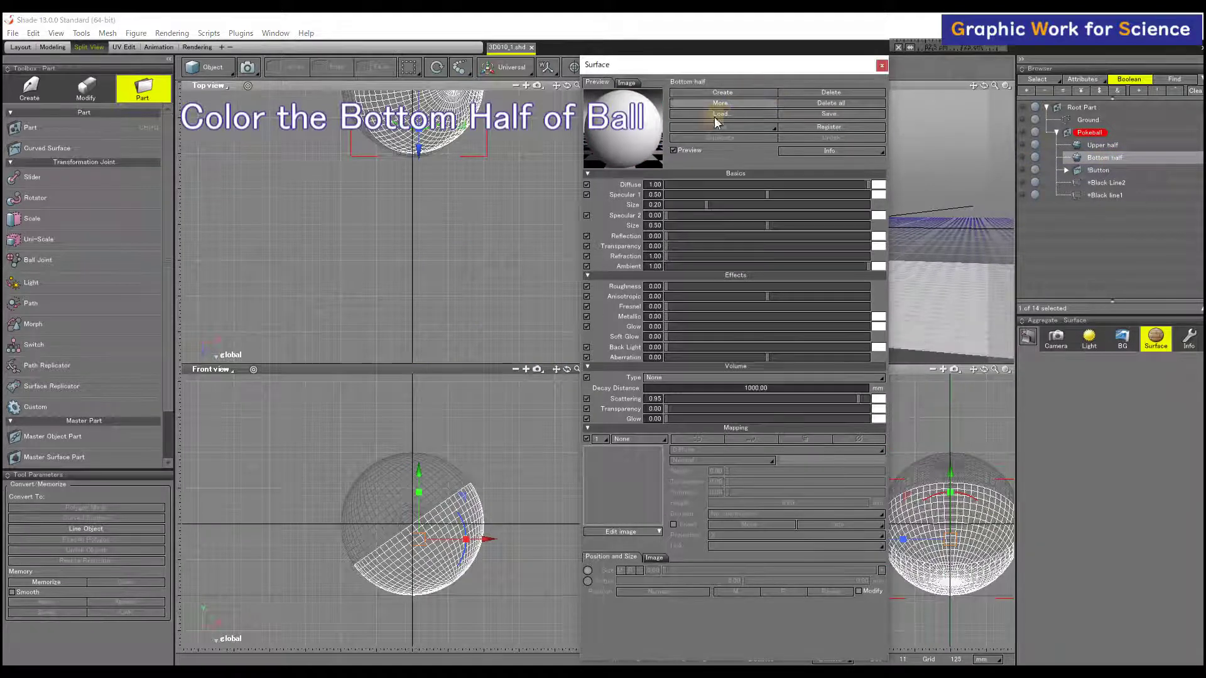
{"action": "left_click", "coordinate": [655, 185]}
{"action": "left_click", "coordinate": [657, 195]}
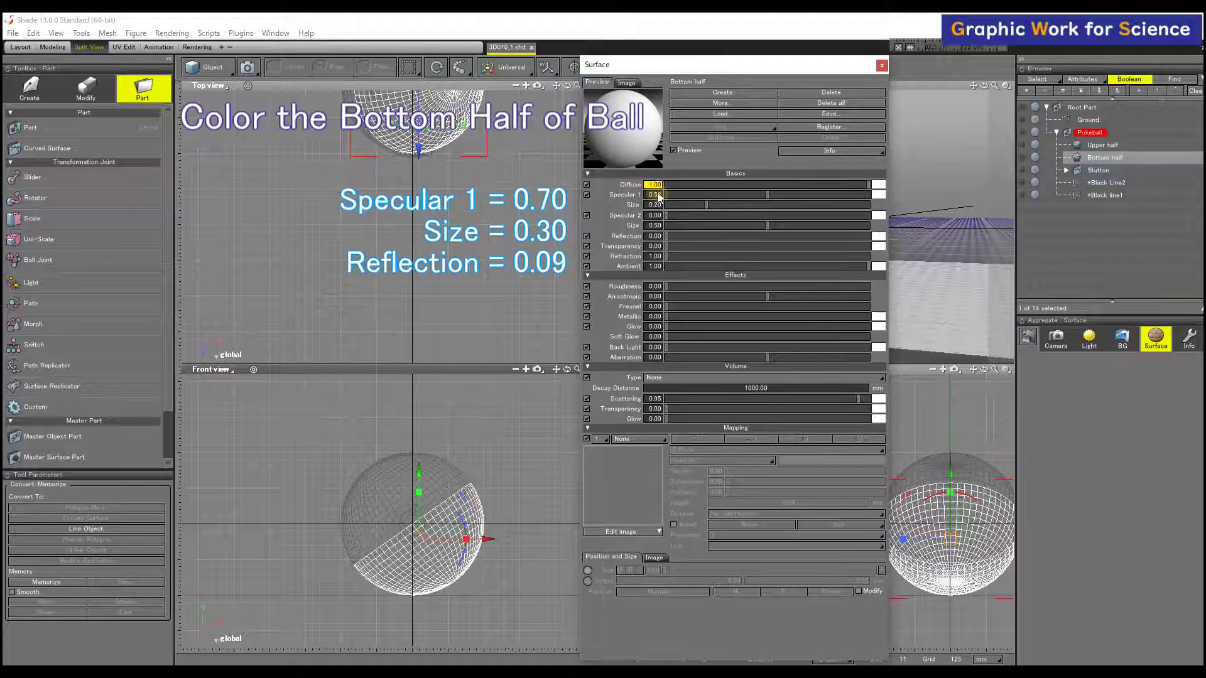
{"action": "left_click", "coordinate": [657, 196]}
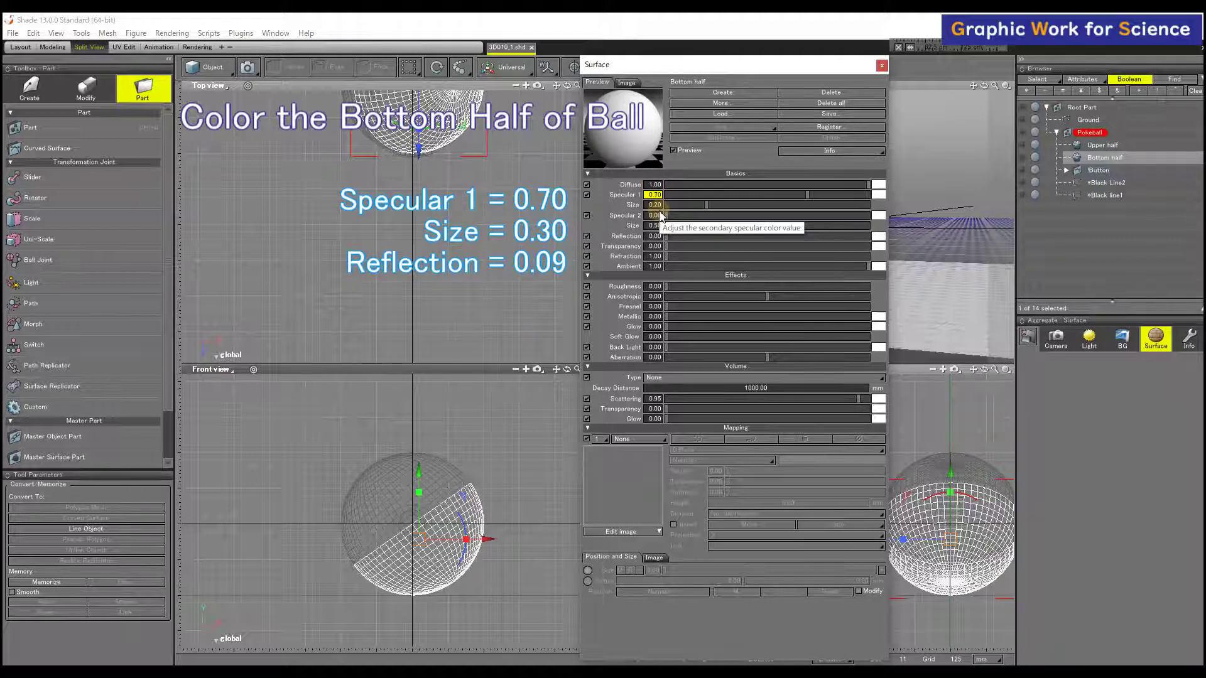
{"action": "left_click", "coordinate": [659, 208]}
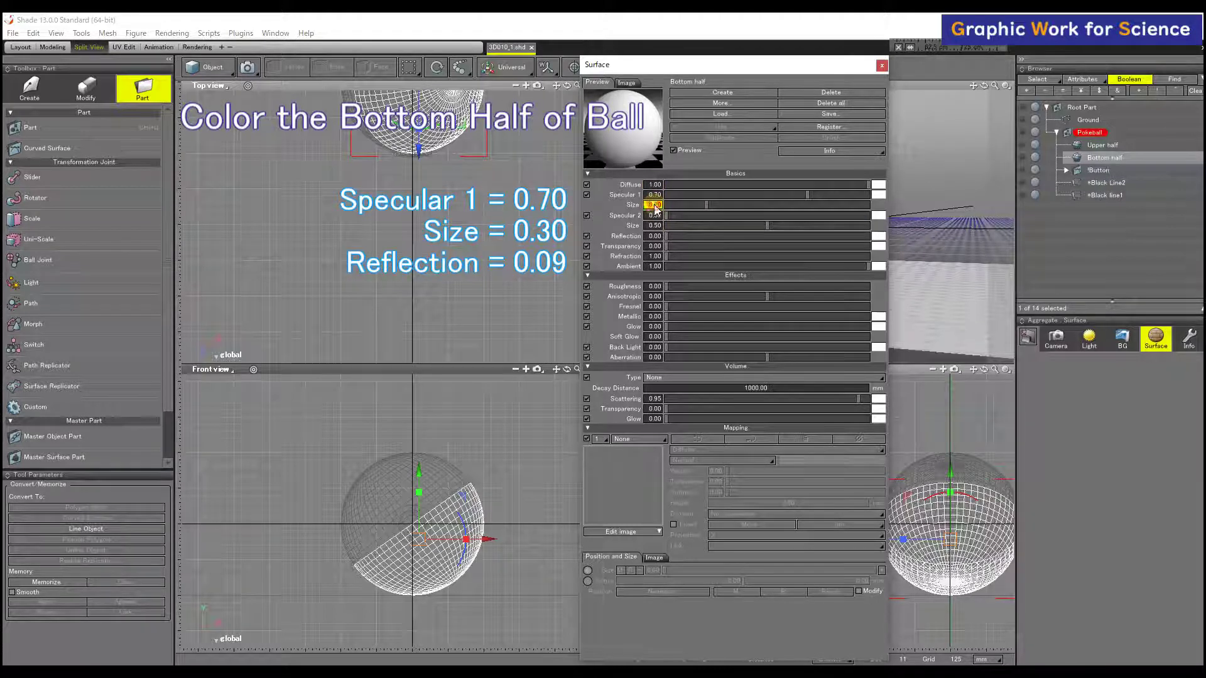
{"action": "left_click", "coordinate": [656, 236]}
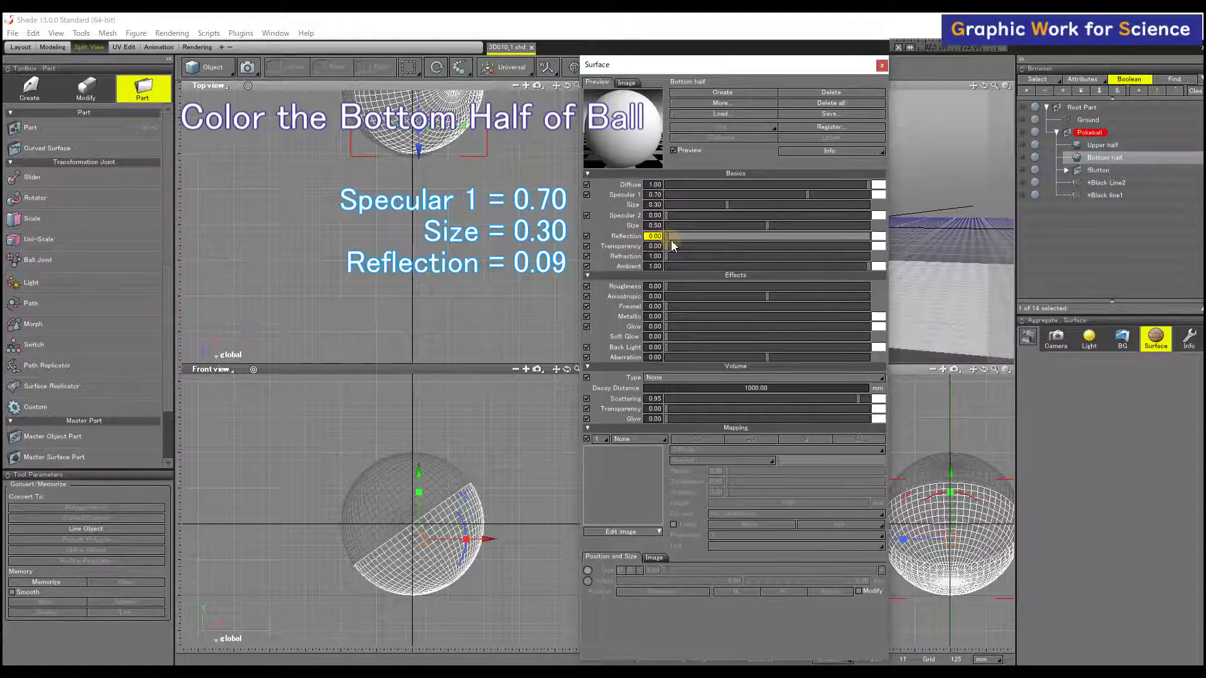
{"action": "type", "text": "0.09"}
{"action": "key", "text": "Return"}
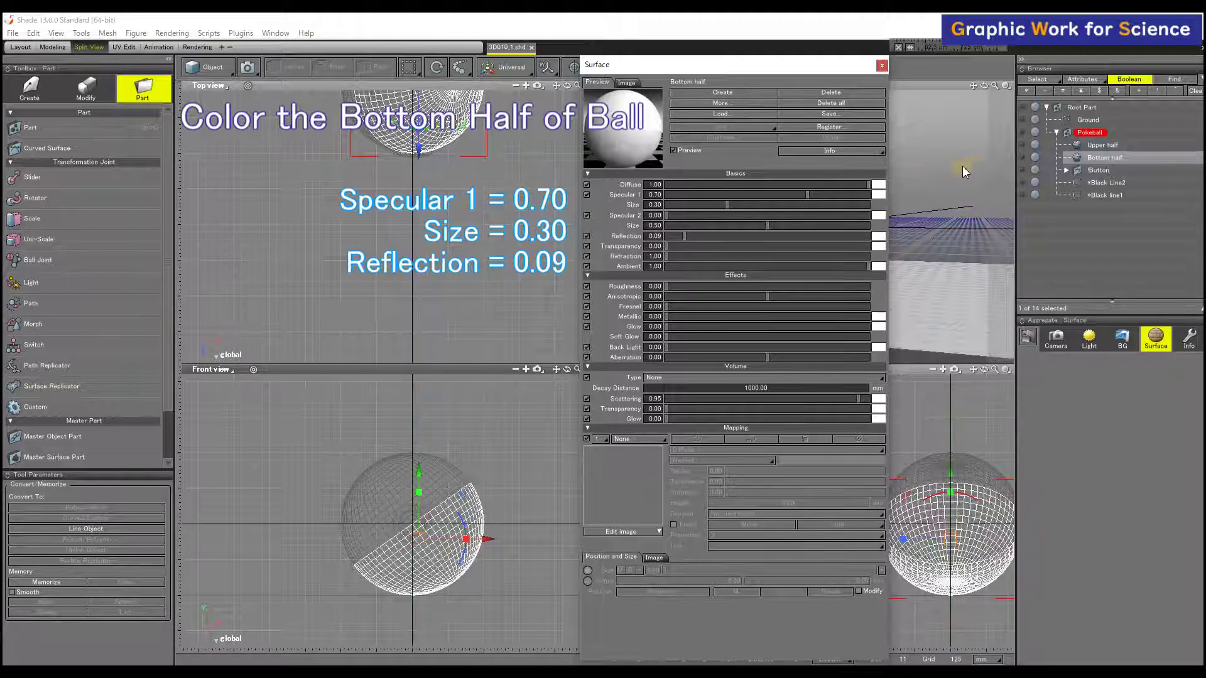
Step: Create a surface for the Button part with Specular 1 at 0.10, its size at 0.70, and Anisotropic at 0.30
{"action": "left_click", "coordinate": [1081, 173]}
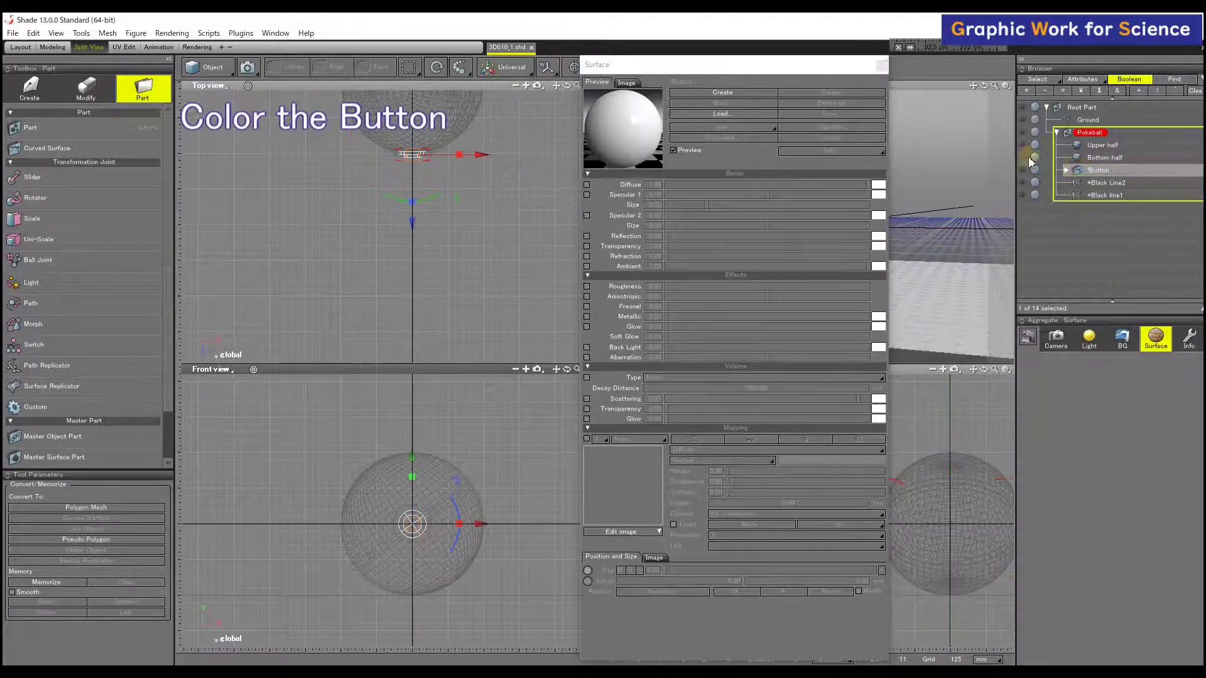
{"action": "left_click", "coordinate": [752, 93]}
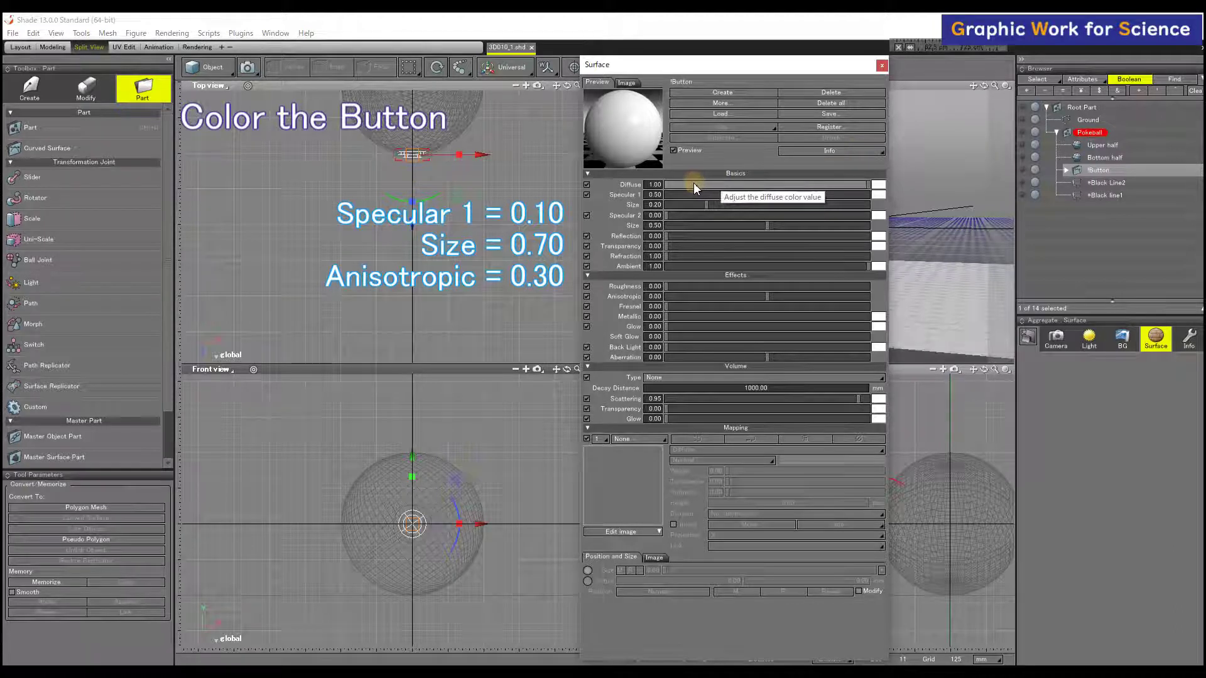
{"action": "left_click", "coordinate": [655, 195]}
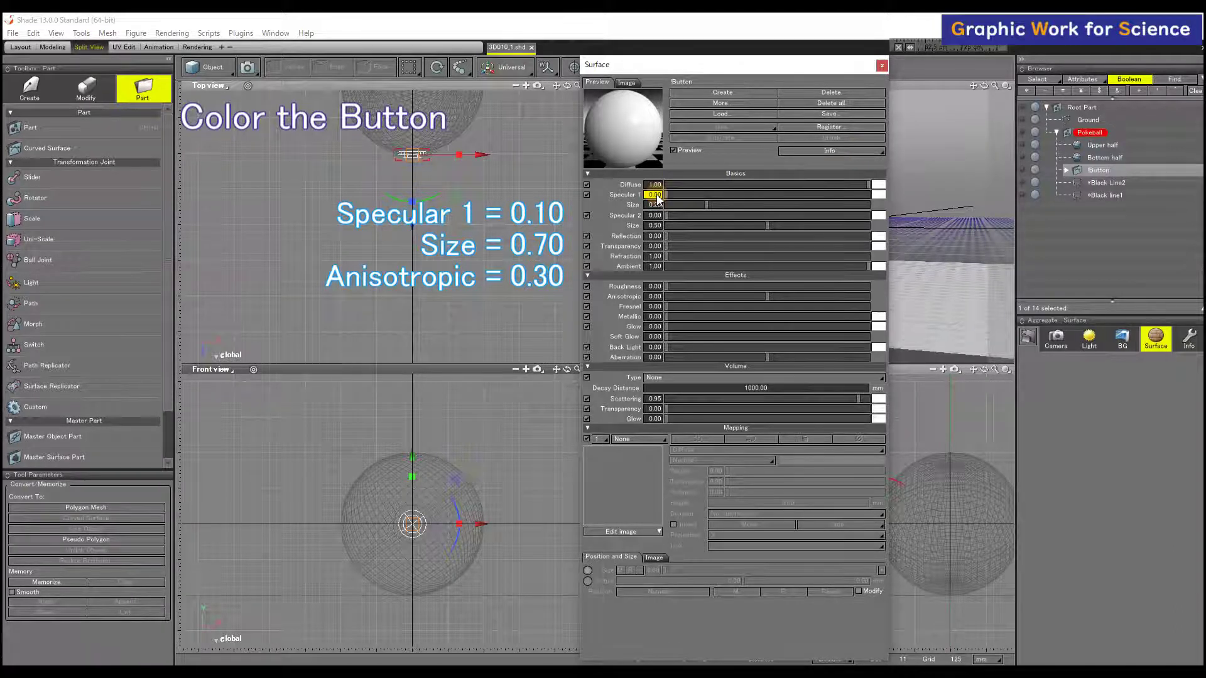
{"action": "left_click", "coordinate": [654, 205]}
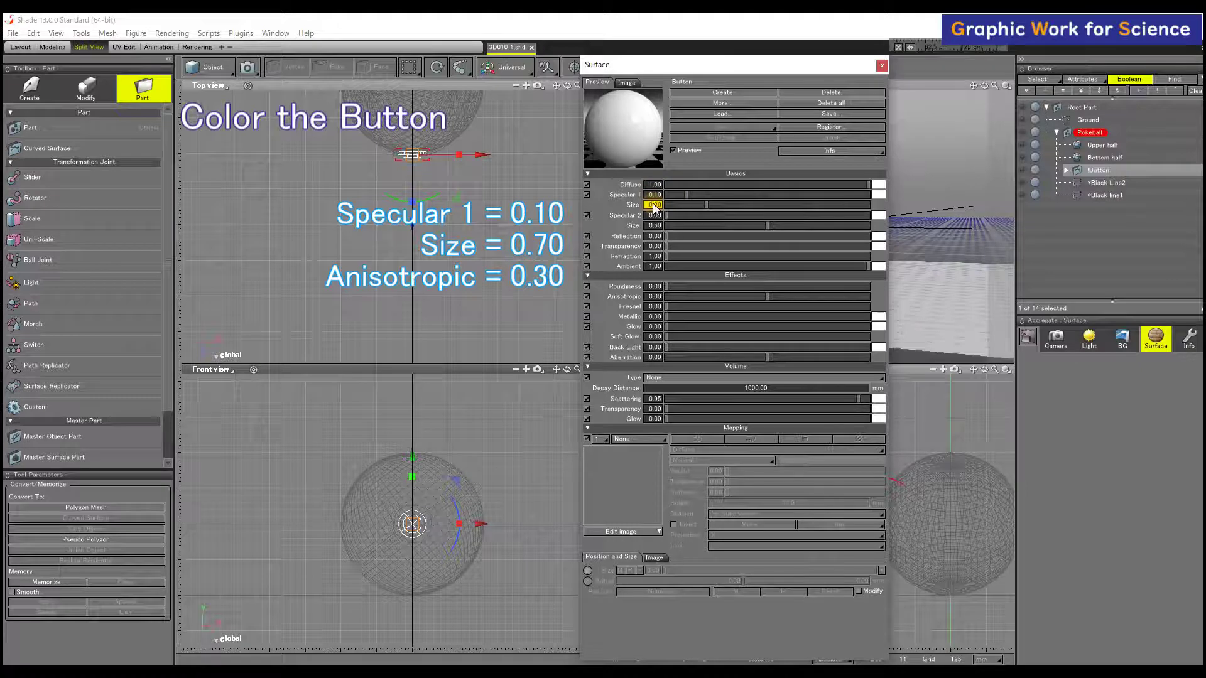
{"action": "type", "text": "0.7"}
{"action": "key", "text": "Return"}
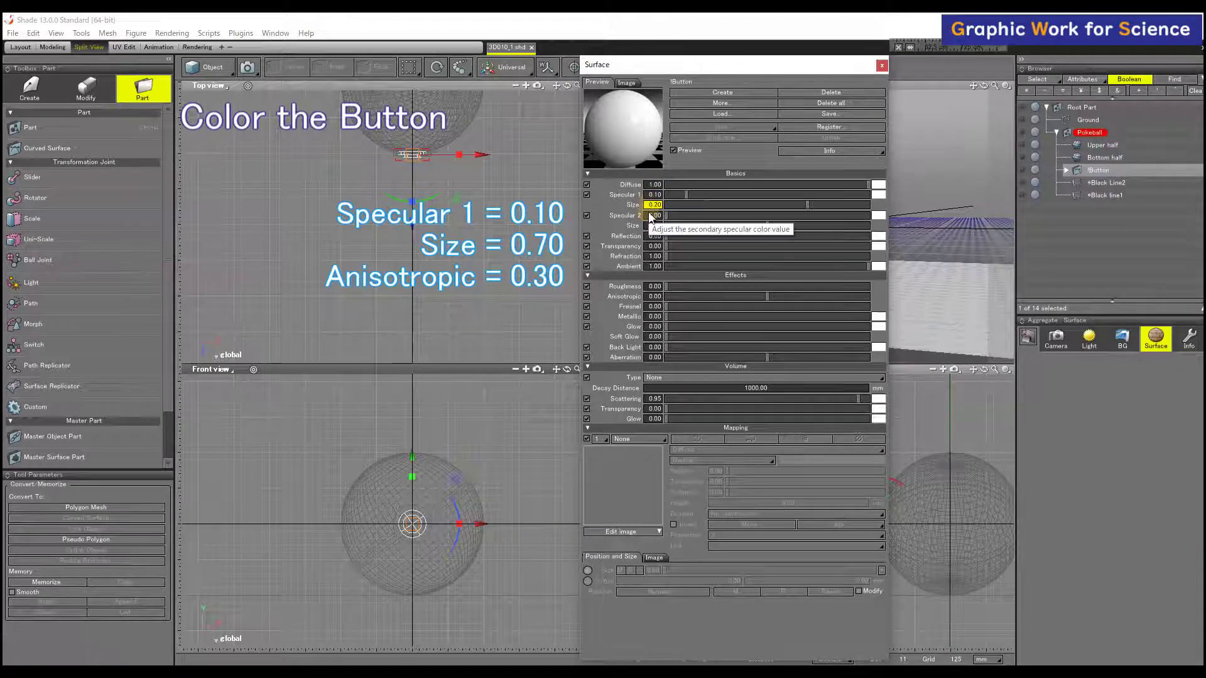
{"action": "left_click", "coordinate": [654, 296]}
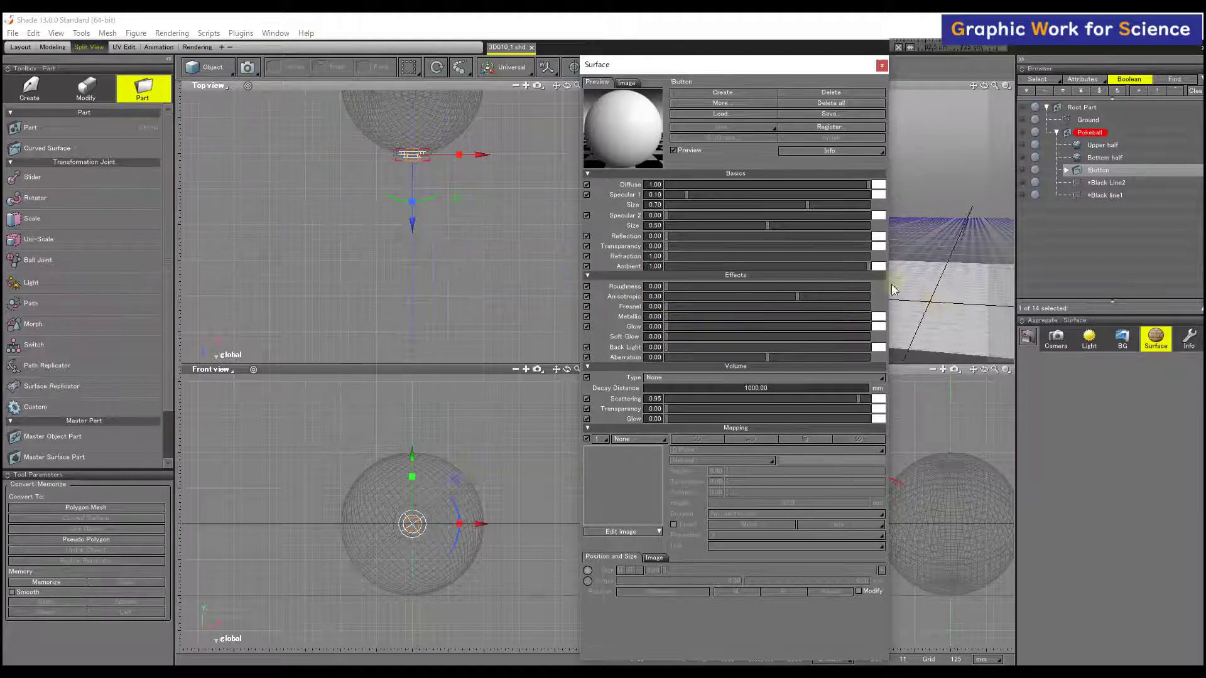
Step: Group Black Line2 and Black line1 in a new part inside Pokeball and create a surface for that part
{"action": "left_click", "coordinate": [140, 130]}
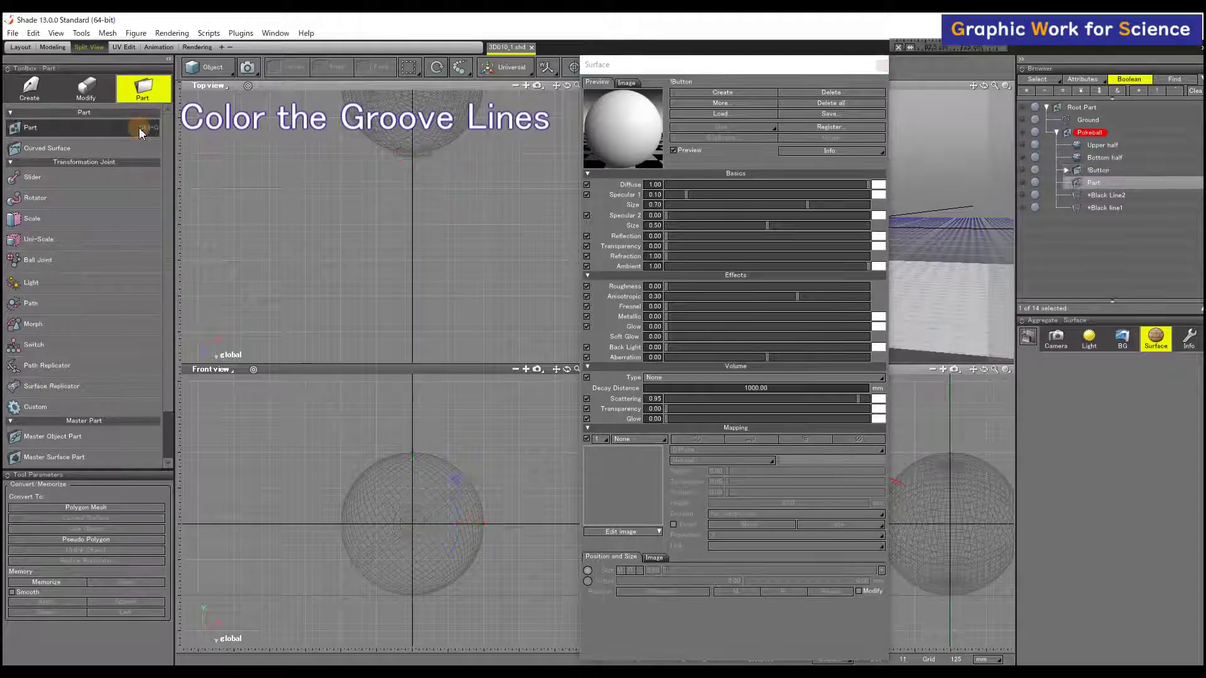
{"action": "mouse_move", "coordinate": [1097, 199]}
{"action": "left_mouse_down"}
{"action": "mouse_move", "coordinate": [1099, 185]}
{"action": "mouse_move", "coordinate": [1097, 209]}
{"action": "mouse_move", "coordinate": [1090, 188]}
{"action": "left_mouse_up"}
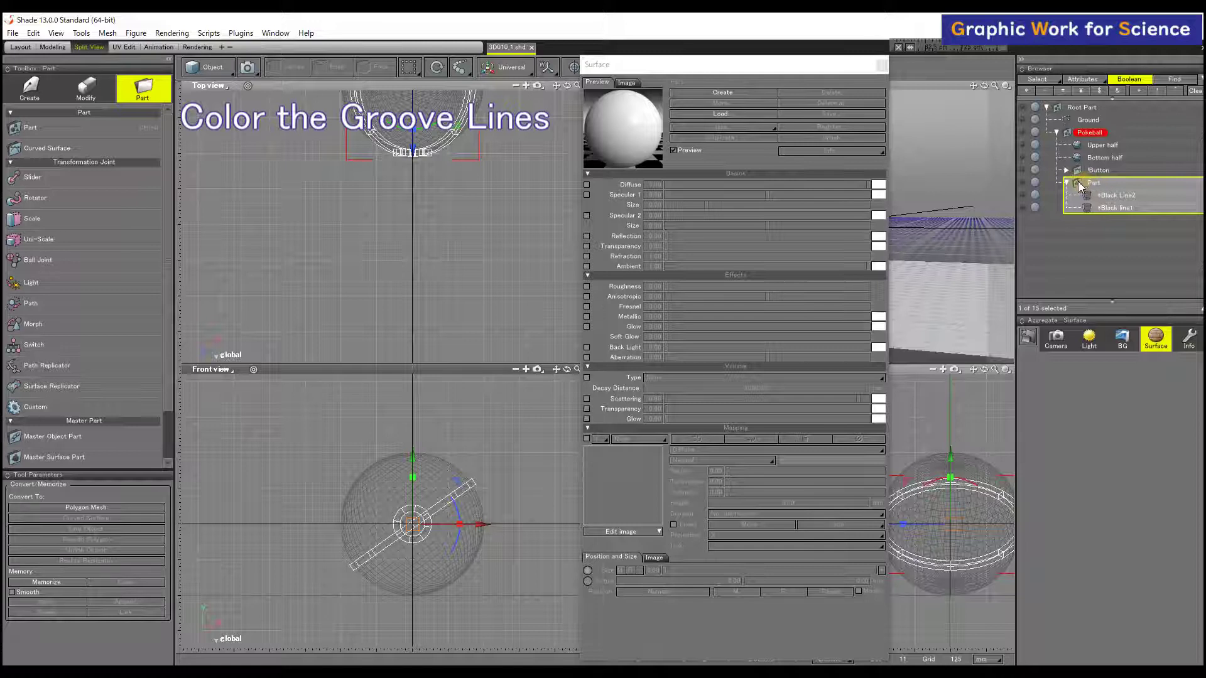
{"action": "left_click", "coordinate": [750, 93]}
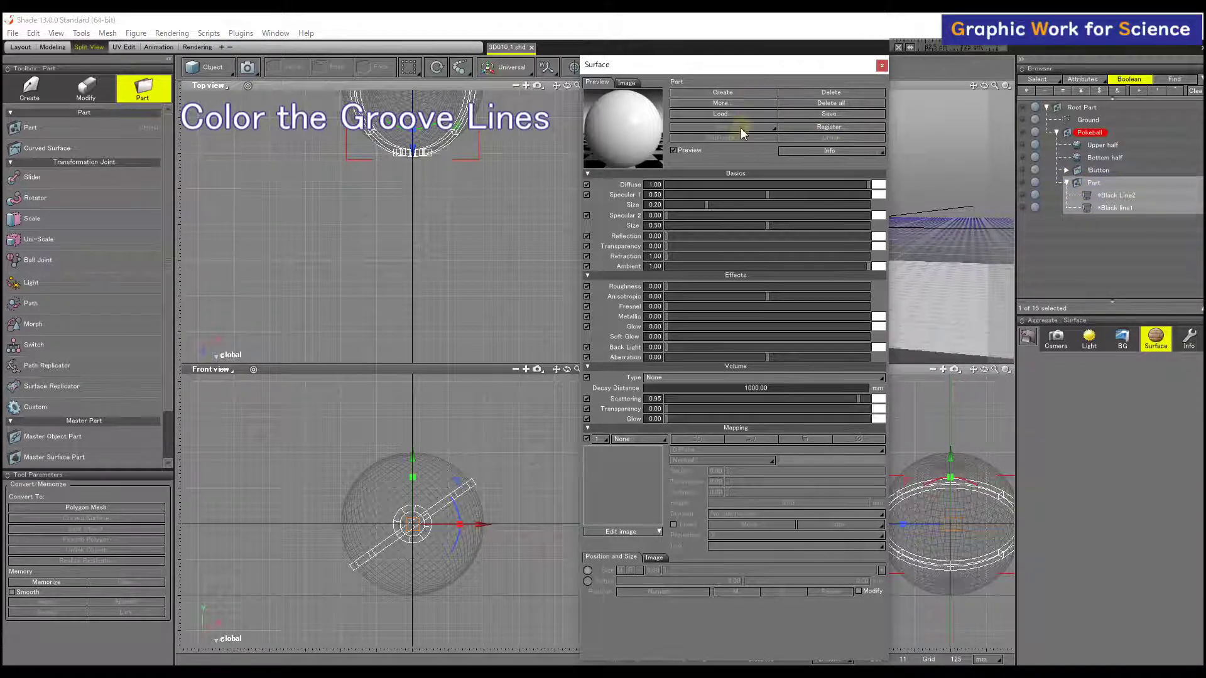
Step: Set the groove line part's Diffuse to 0.00 and Specular 1 to 0.20 with size 0.70
{"action": "left_click", "coordinate": [654, 185]}
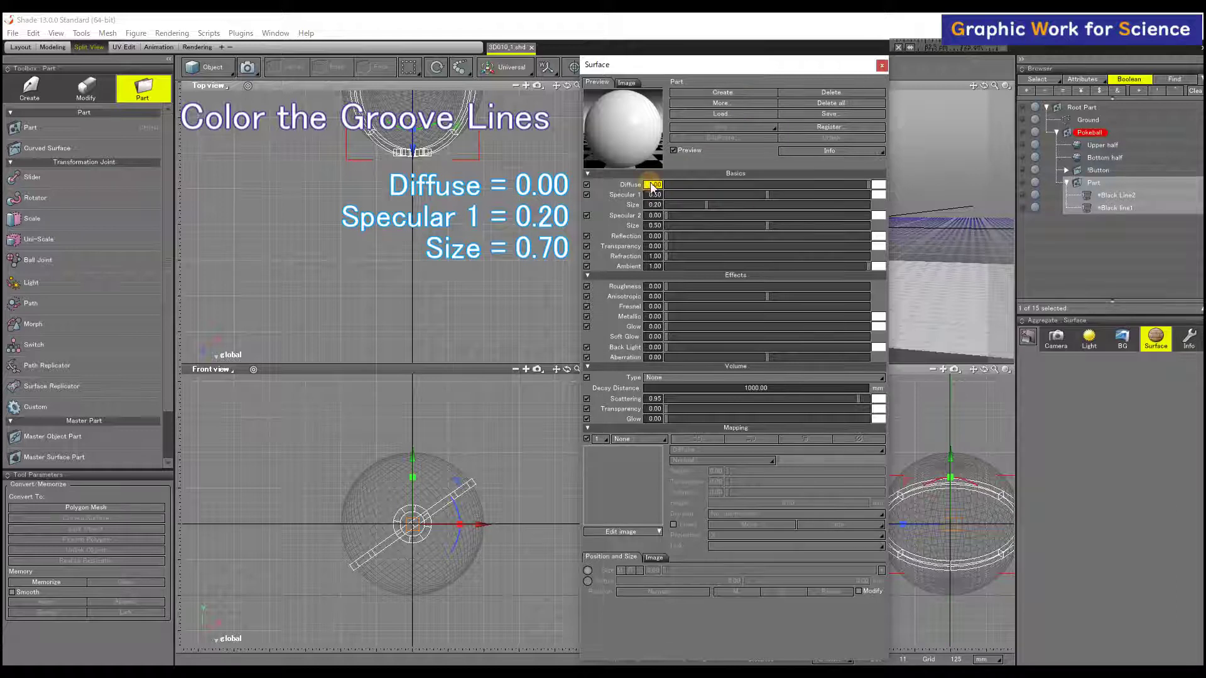
{"action": "type", "text": "0"}
{"action": "key", "text": "Return"}
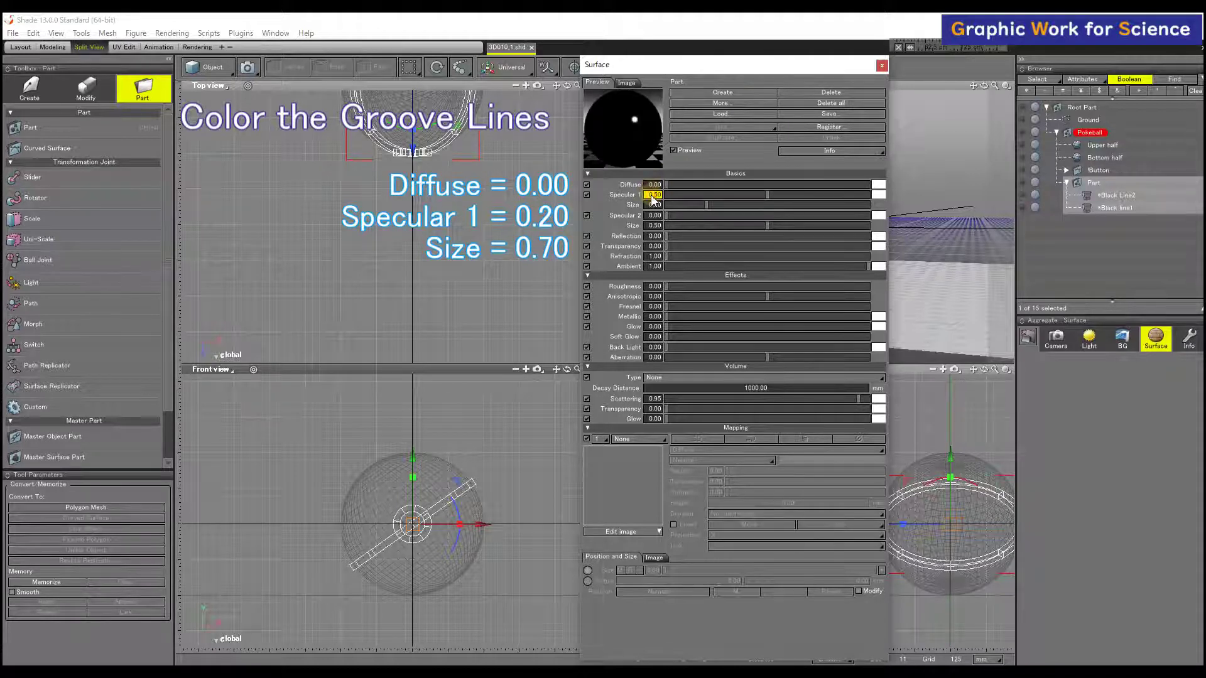
{"action": "left_click", "coordinate": [652, 205]}
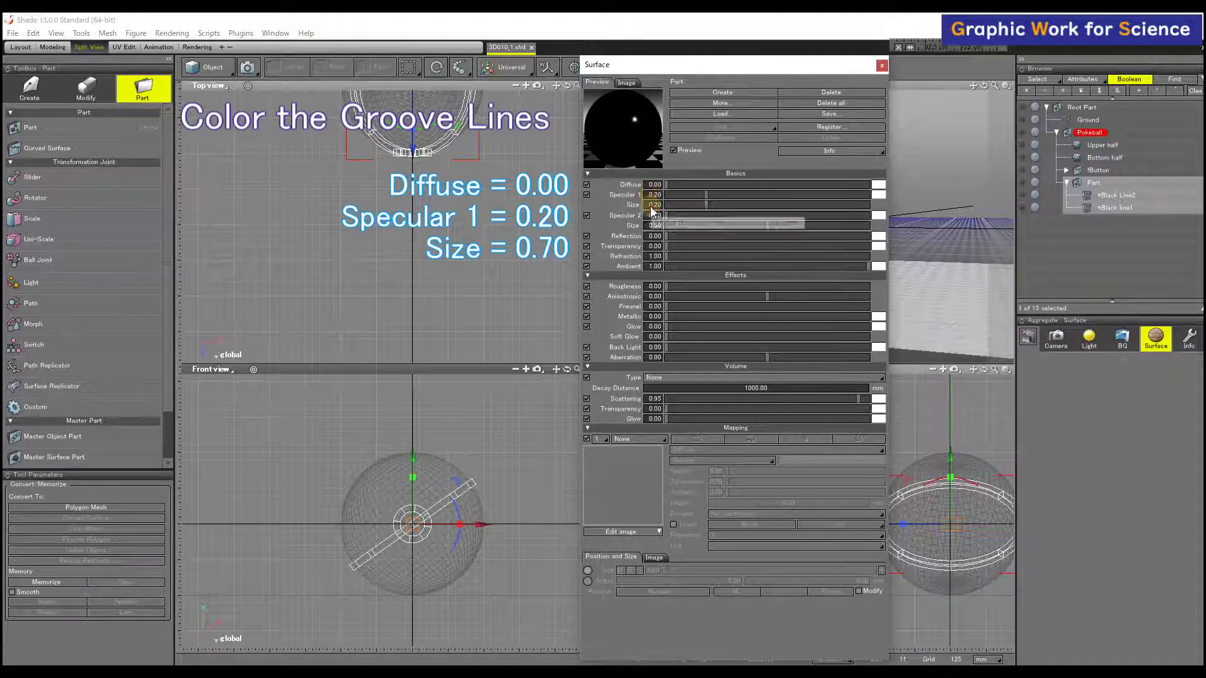
{"action": "key", "text": "Return"}
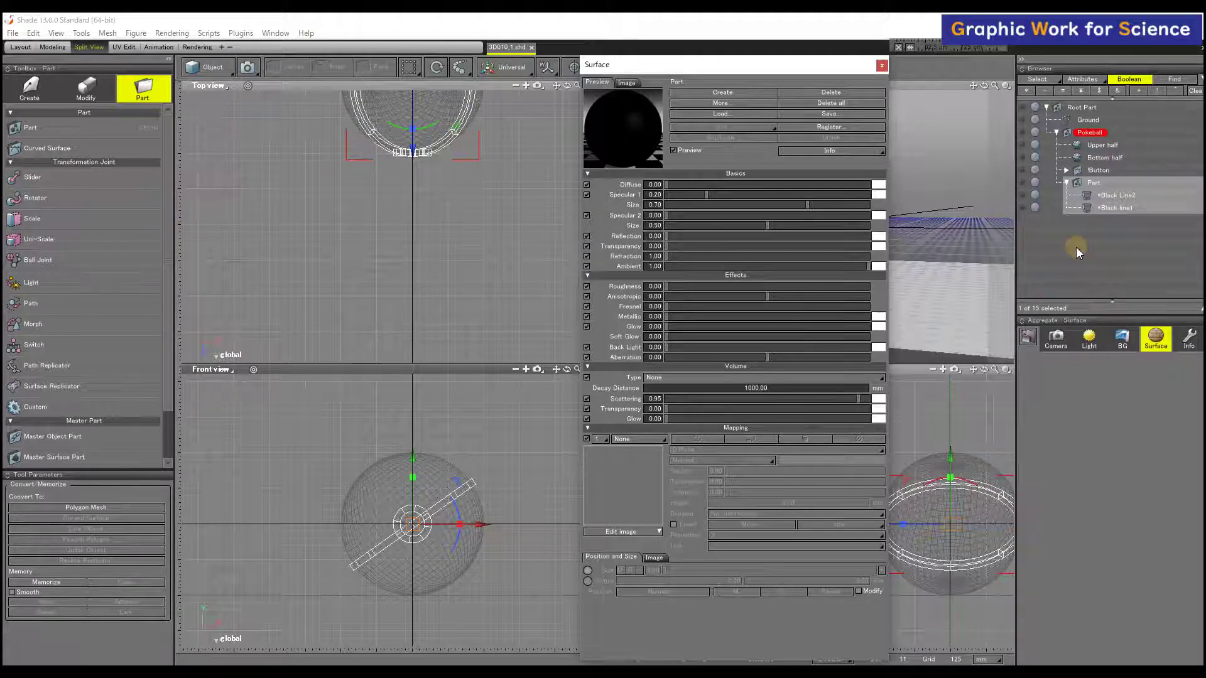
Step: Create a surface for Ground with Diffuse at 0.88, Specular 1 at 0.60, and its size at 0.30
{"action": "left_click", "coordinate": [1090, 123]}
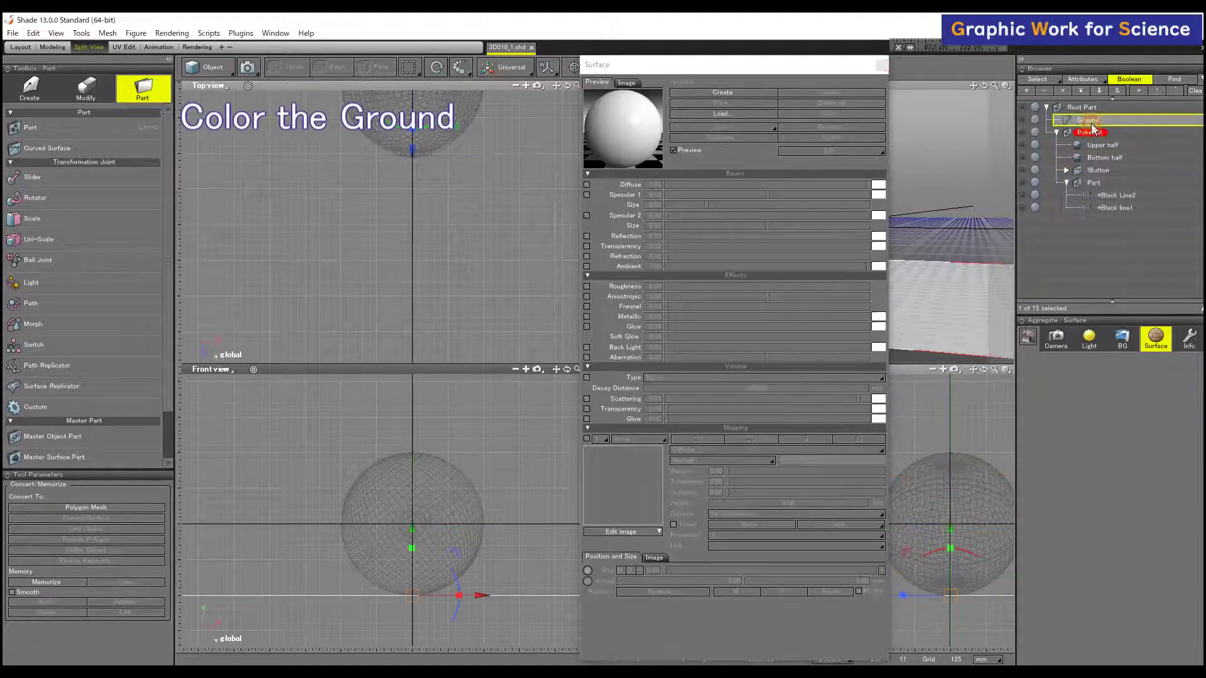
{"action": "left_click", "coordinate": [747, 91]}
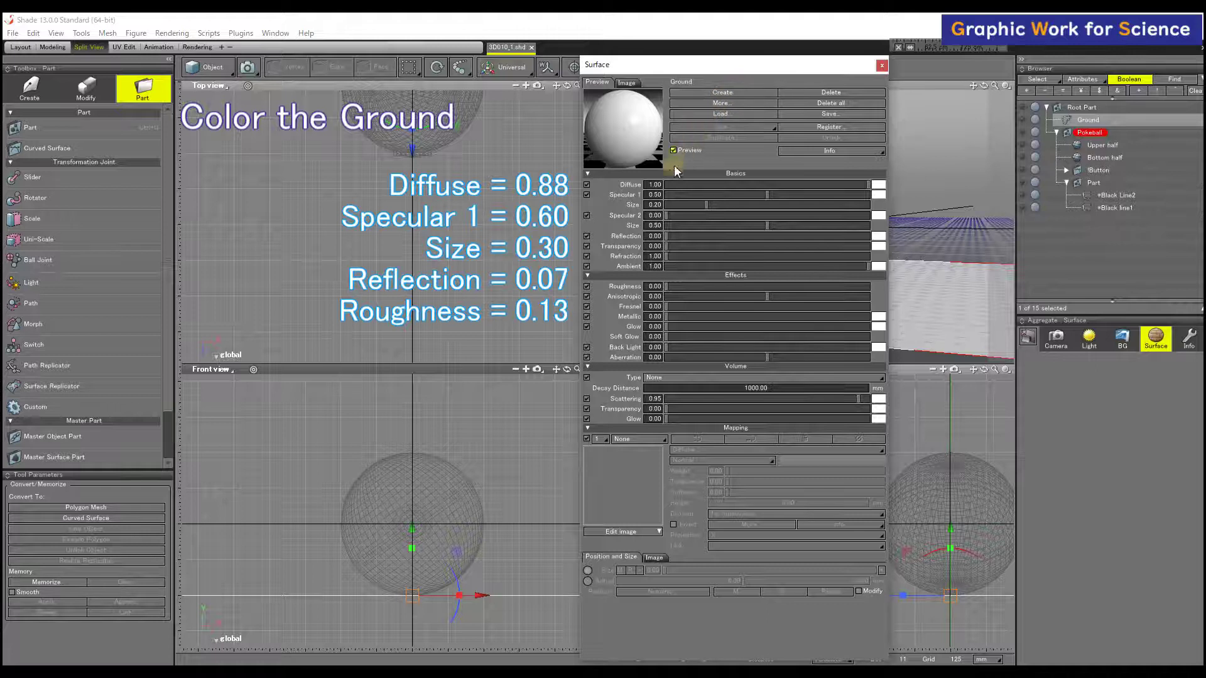
{"action": "left_click", "coordinate": [654, 185]}
{"action": "type", "text": "0.88"}
{"action": "key", "text": "Return"}
{"action": "left_click", "coordinate": [653, 195]}
{"action": "left_click", "coordinate": [652, 205]}
{"action": "type", "text": "0"}
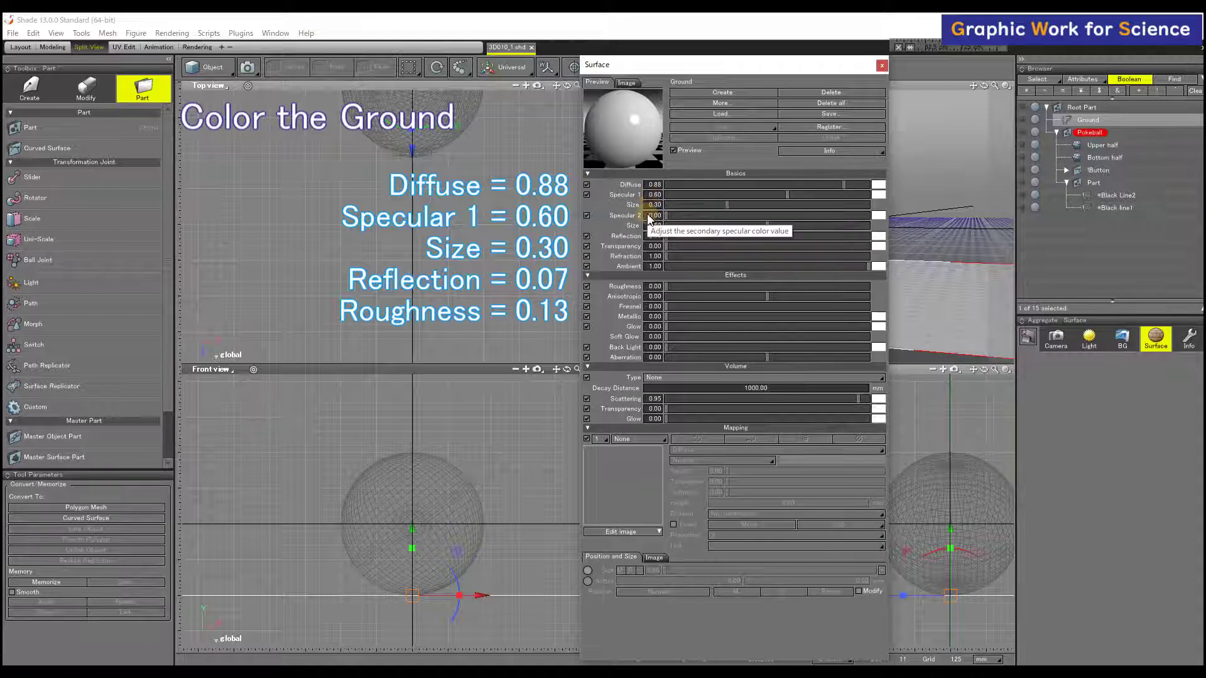
Step: Set Ground's Reflection to 0.07 and Roughness to 0.13
{"action": "left_click", "coordinate": [653, 236]}
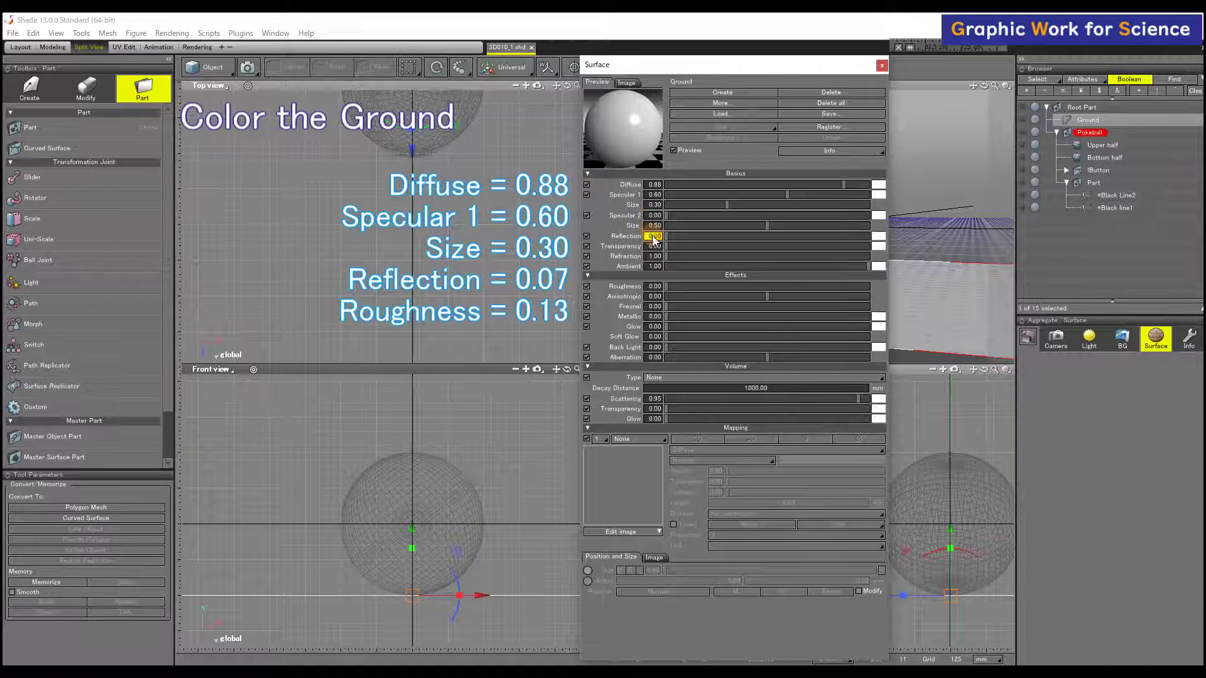
{"action": "left_click", "coordinate": [654, 286]}
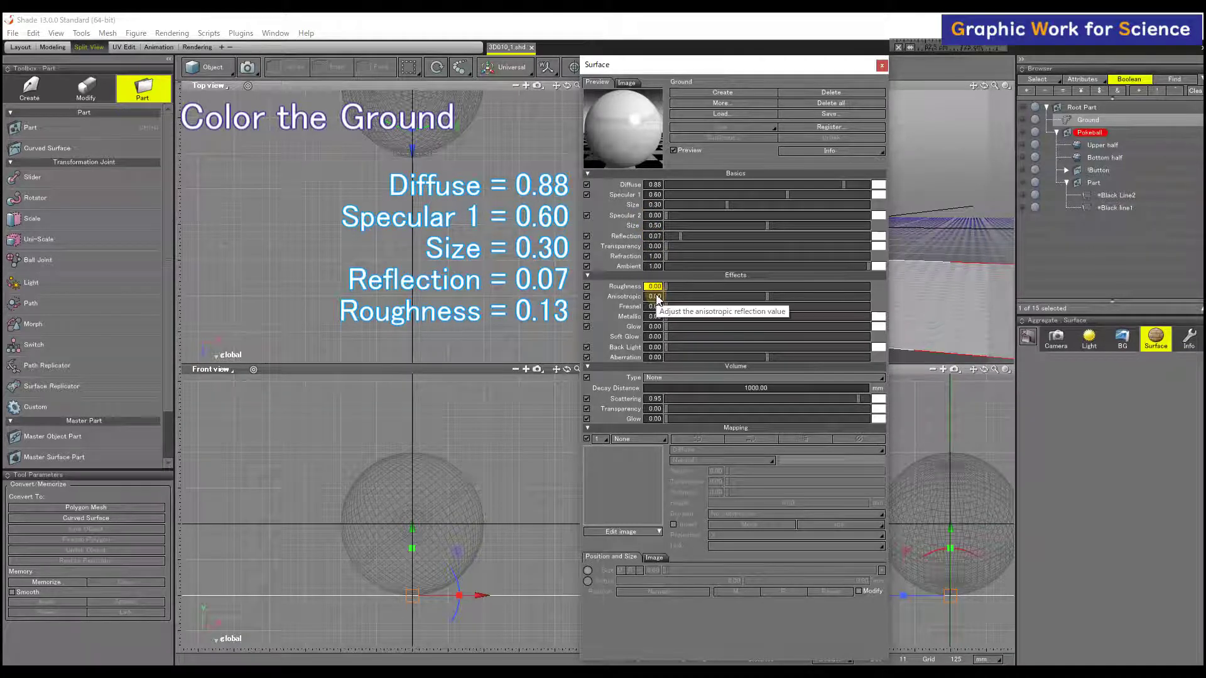
{"action": "type", "text": "0.13"}
{"action": "key", "text": "Return"}
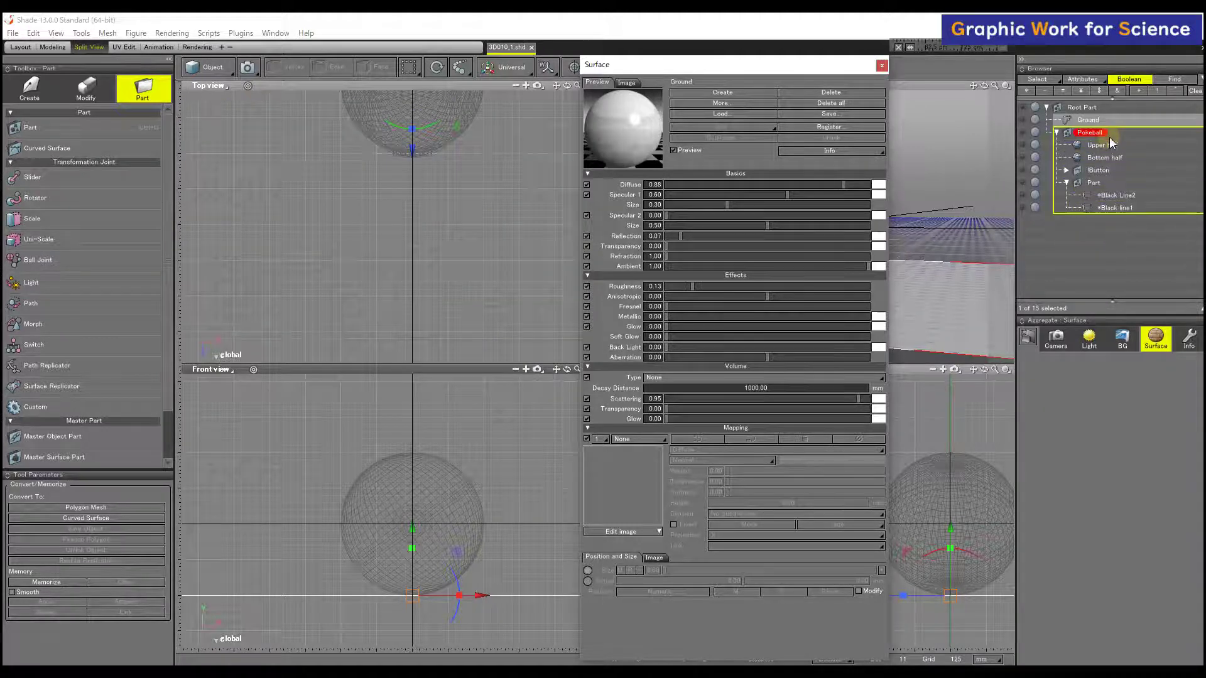
Step: Close the Surface window and render the scene to check its colors, closing the image window when done
{"action": "left_click_drag", "start_coordinate": [834, 68], "coordinate": [738, 58]}
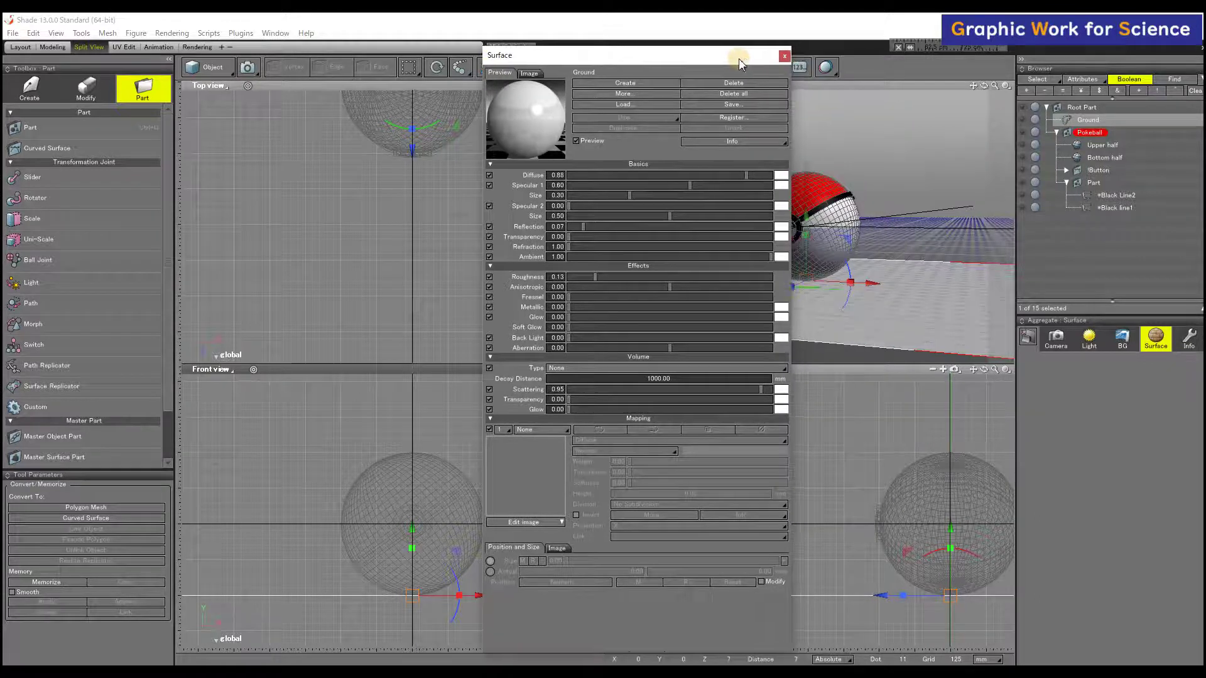
{"action": "left_click", "coordinate": [784, 57]}
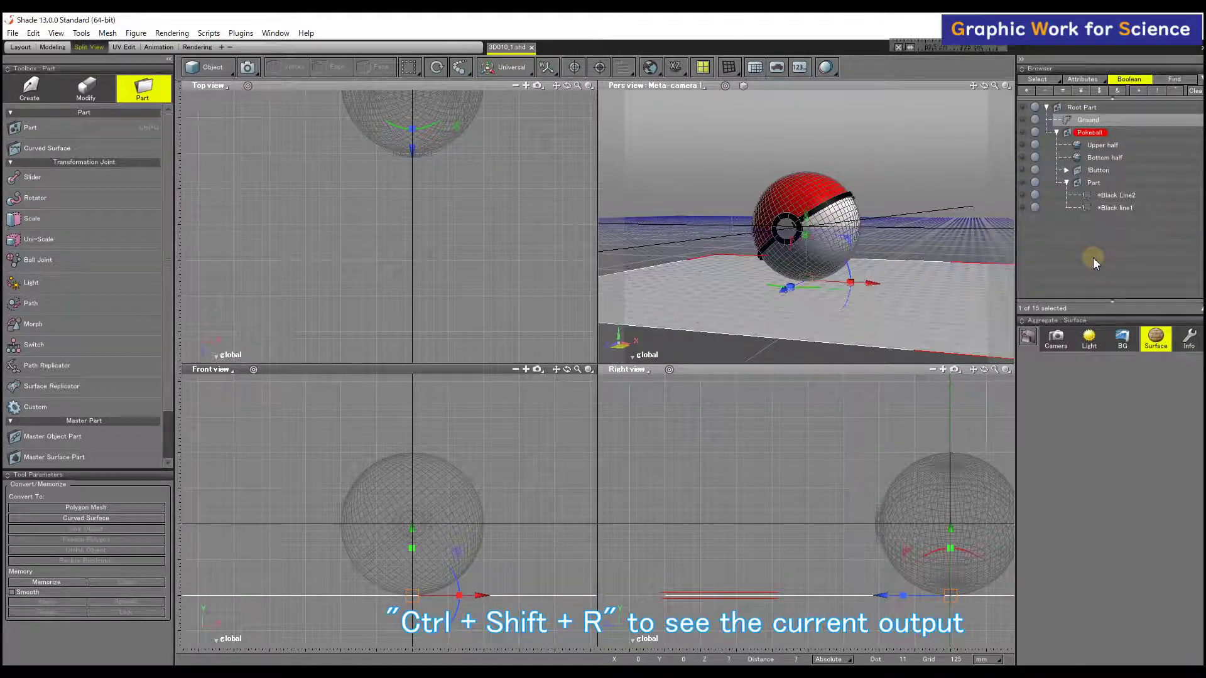
{"action": "key", "text": "ctrl+shift+r"}
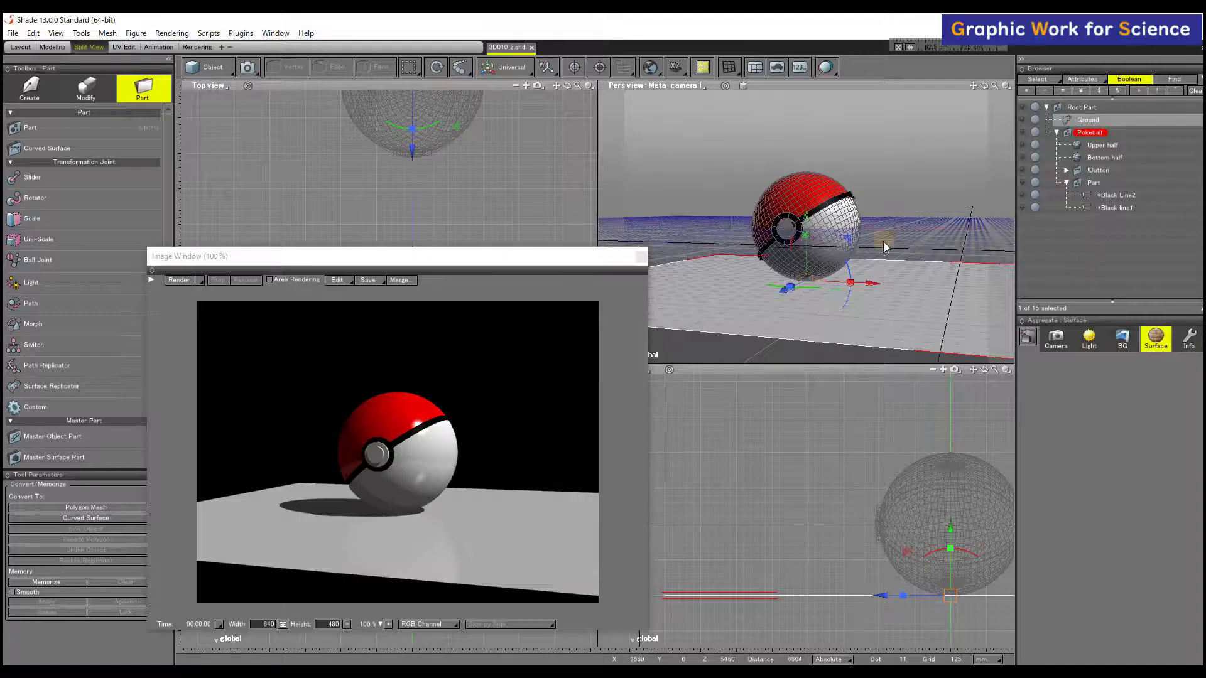
{"action": "left_click", "coordinate": [640, 258]}
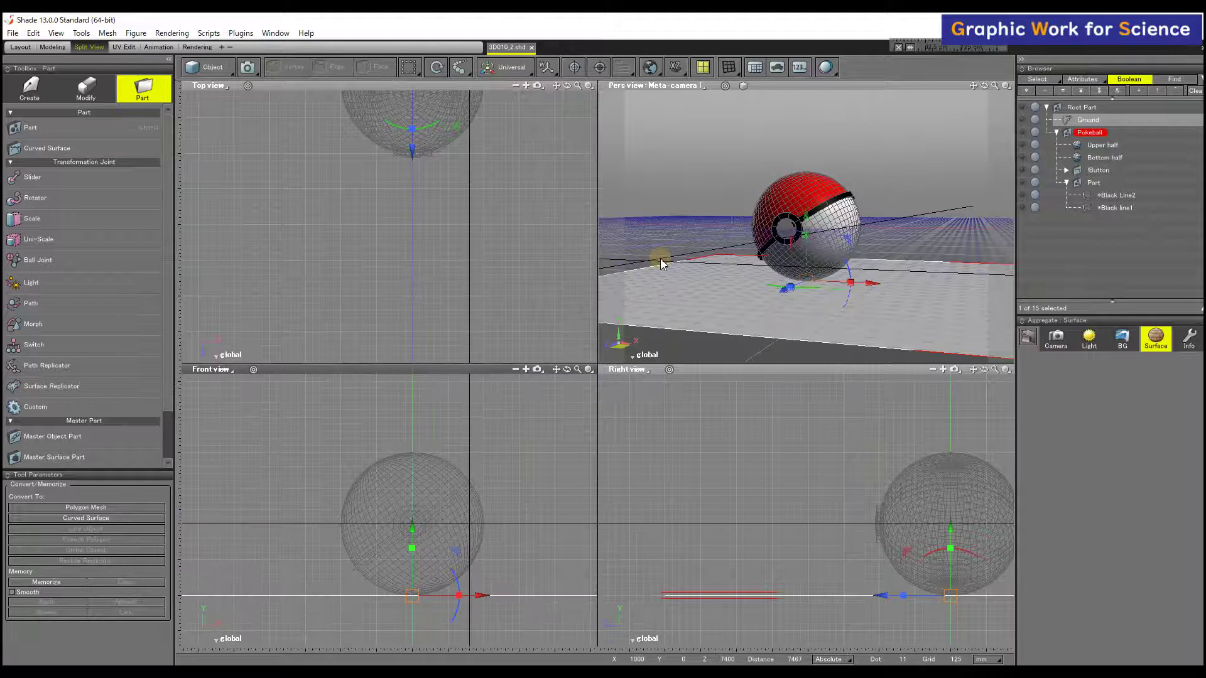
Step: Set both the Upper Base Color and Lower Base Color of the background to white (R 255, G 255, B 255)
{"action": "left_click", "coordinate": [1122, 337]}
{"action": "left_click", "coordinate": [1108, 361]}
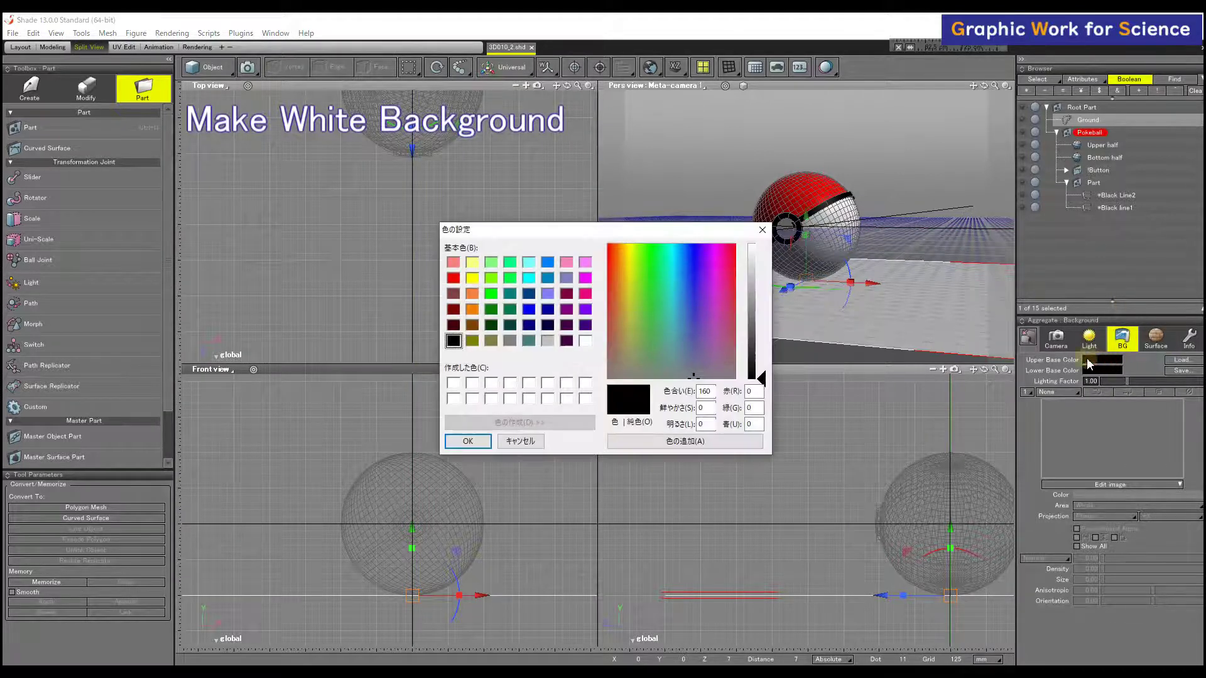
{"action": "left_click", "coordinate": [586, 341]}
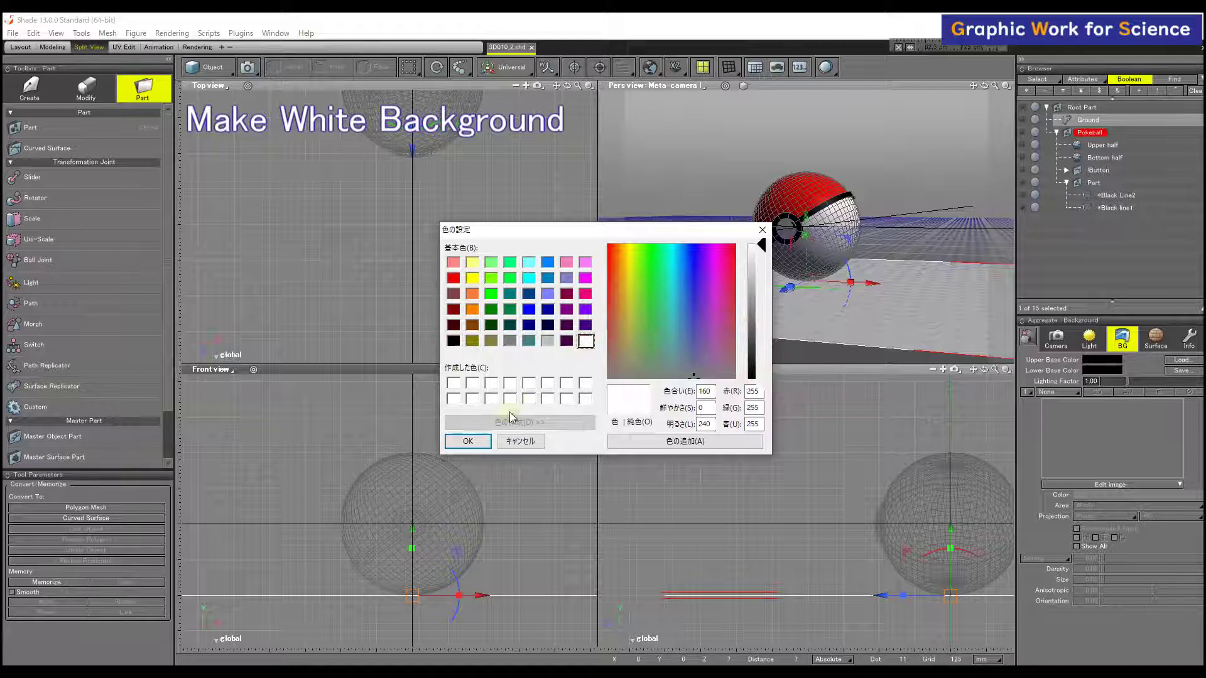
{"action": "left_click", "coordinate": [467, 440]}
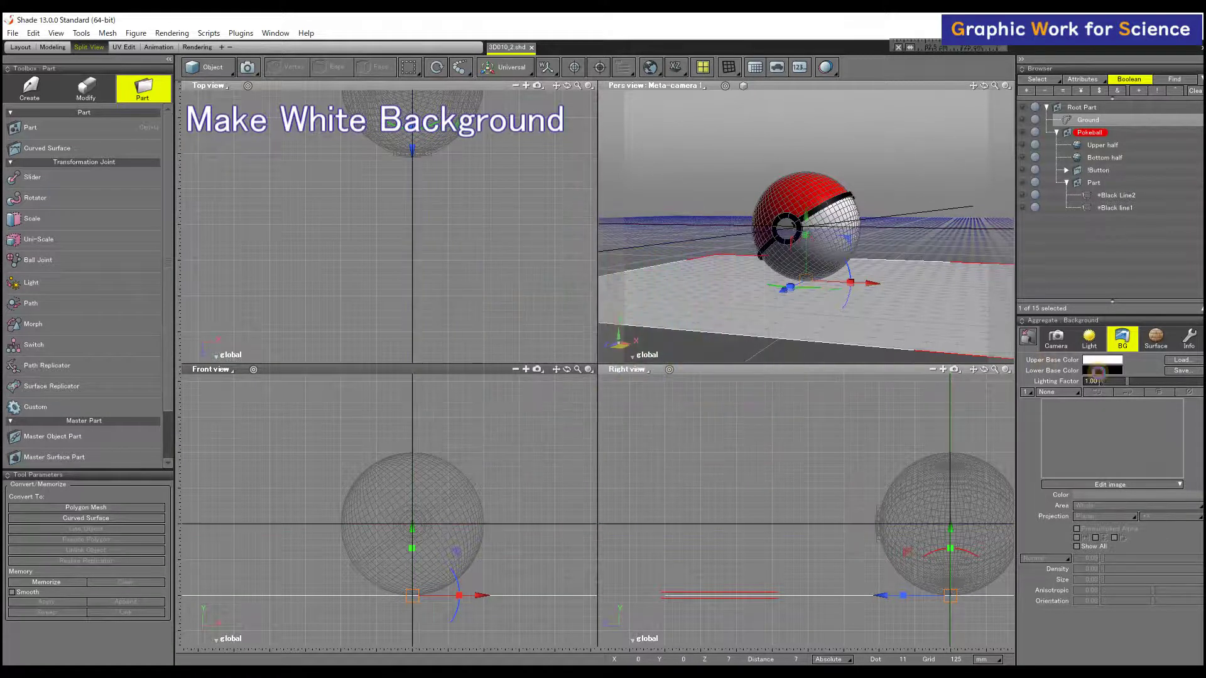
{"action": "left_click", "coordinate": [1103, 370]}
{"action": "left_click", "coordinate": [585, 340]}
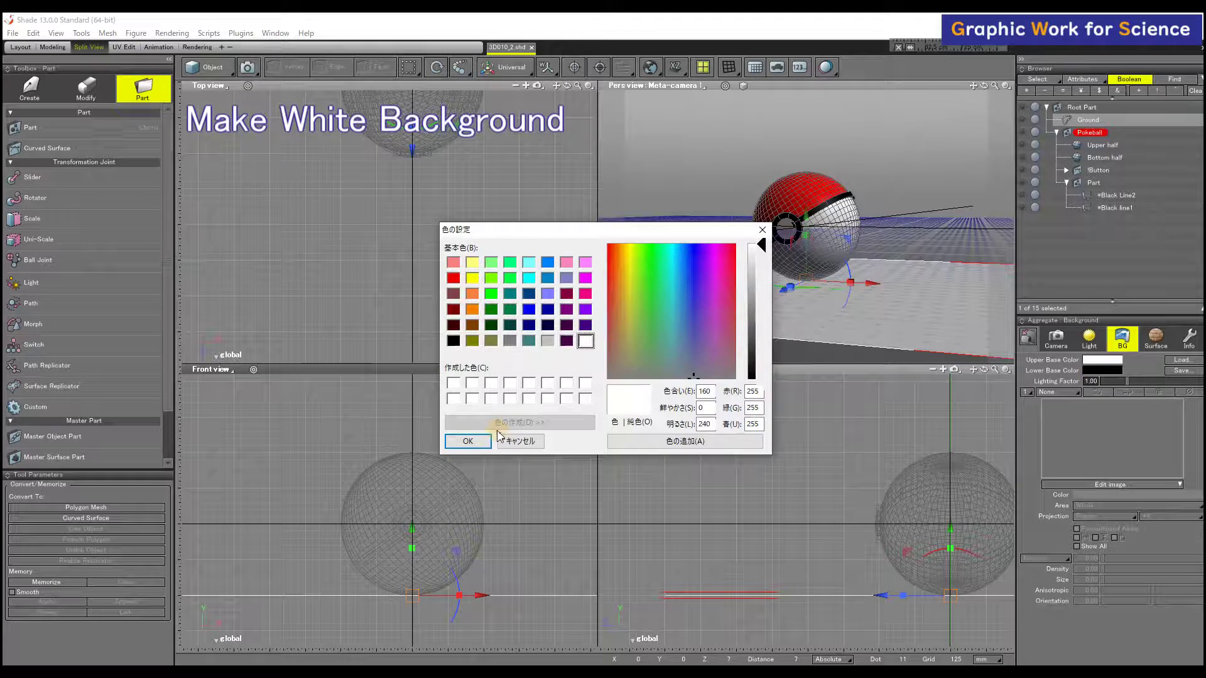
{"action": "left_click", "coordinate": [477, 441]}
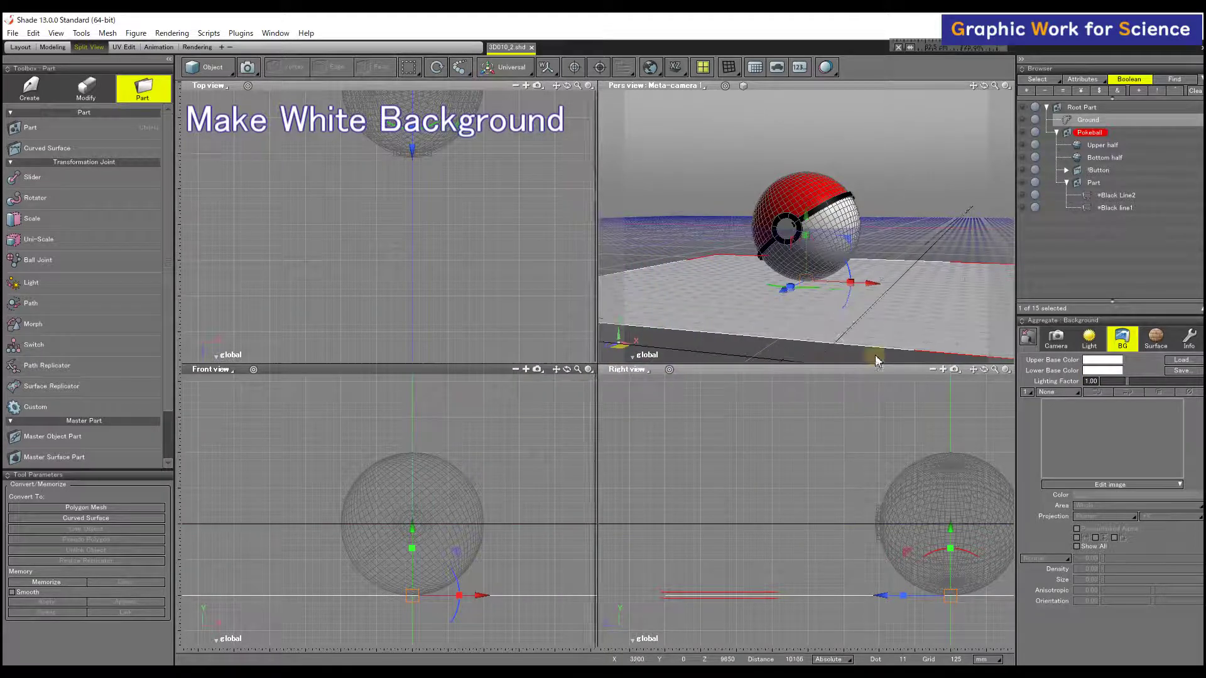
Step: Set the distant light's direction so that it shines on the ball from the upper left front
{"action": "left_click", "coordinate": [1091, 341]}
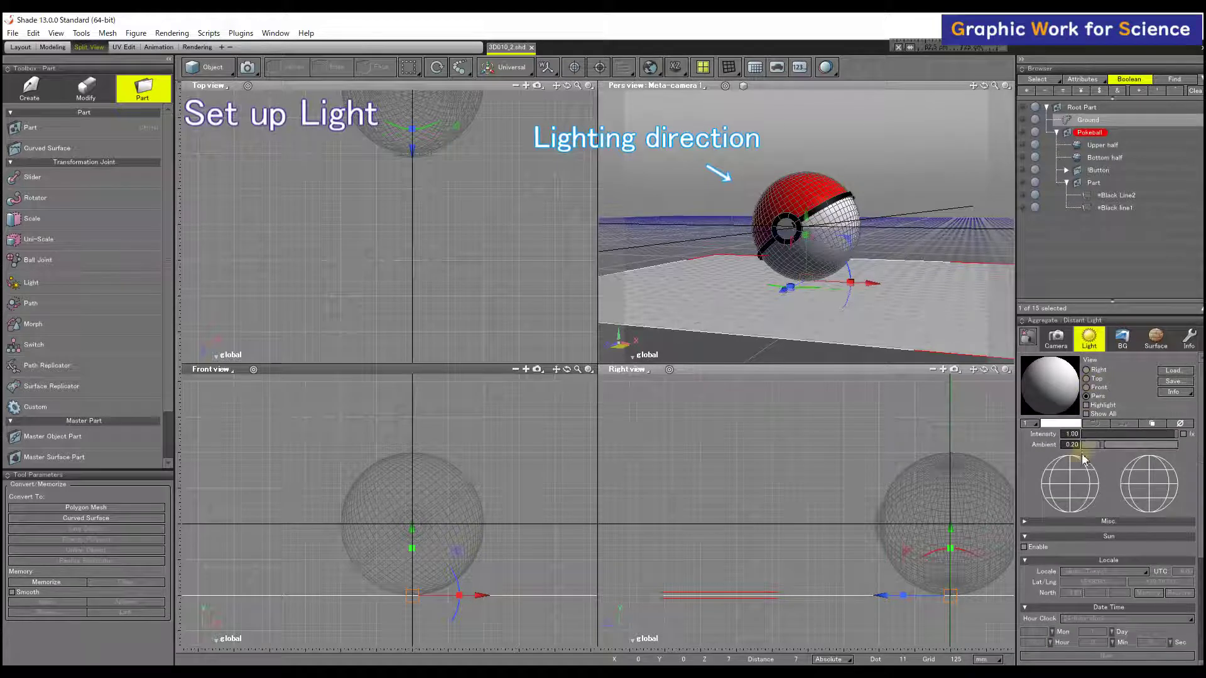
{"action": "left_click", "coordinate": [1056, 463]}
{"action": "left_click_drag", "start_coordinate": [1055, 464], "coordinate": [1054, 467]}
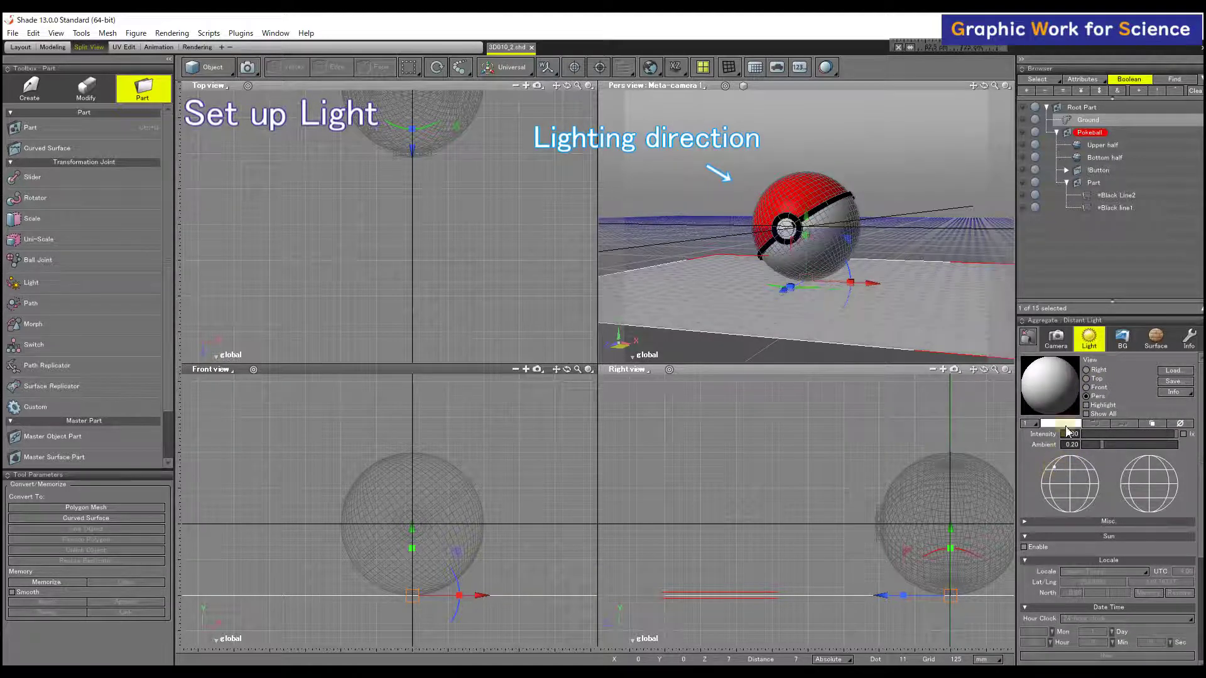
Step: Move the perspective camera closer so the ball fills more of the frame, and render a test image
{"action": "left_click", "coordinate": [1057, 339]}
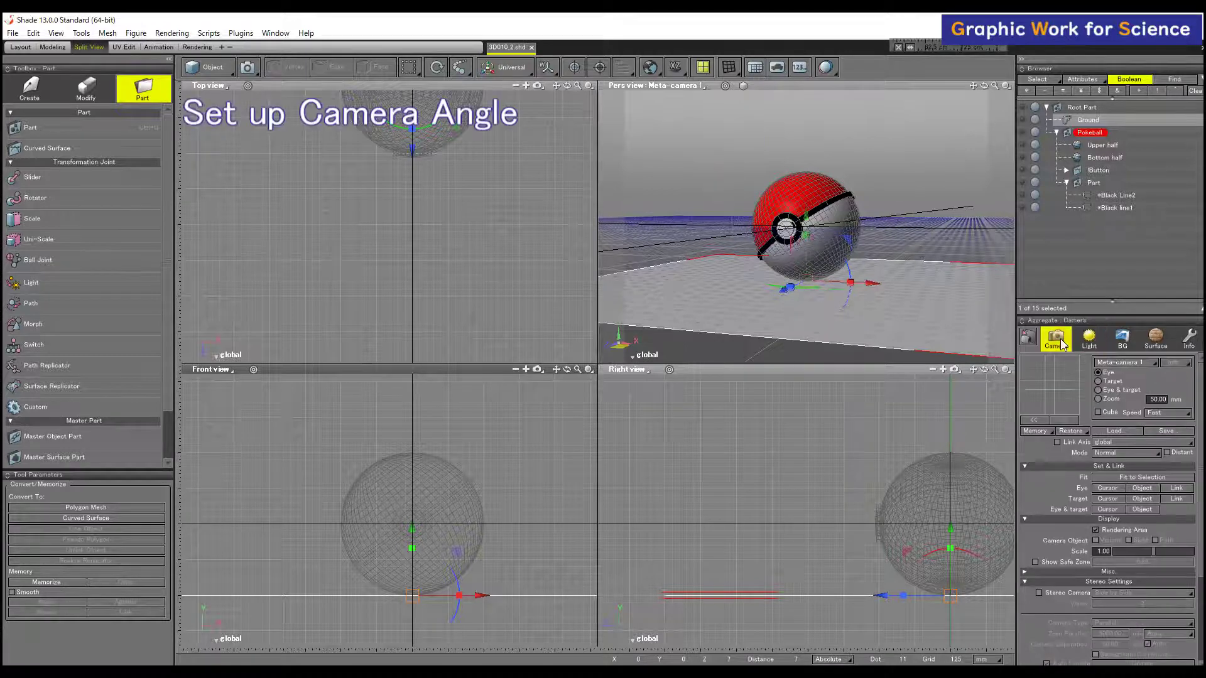
{"action": "left_click_drag", "start_coordinate": [935, 289], "coordinate": [945, 291]}
{"action": "key", "text": "ctrl+r"}
Step: Fine-tune Meta-camera 1's eye position around the ball until the button faces slightly left in the view
{"action": "left_click", "coordinate": [1050, 389]}
{"action": "left_click_drag", "start_coordinate": [1047, 384], "coordinate": [1051, 383]}
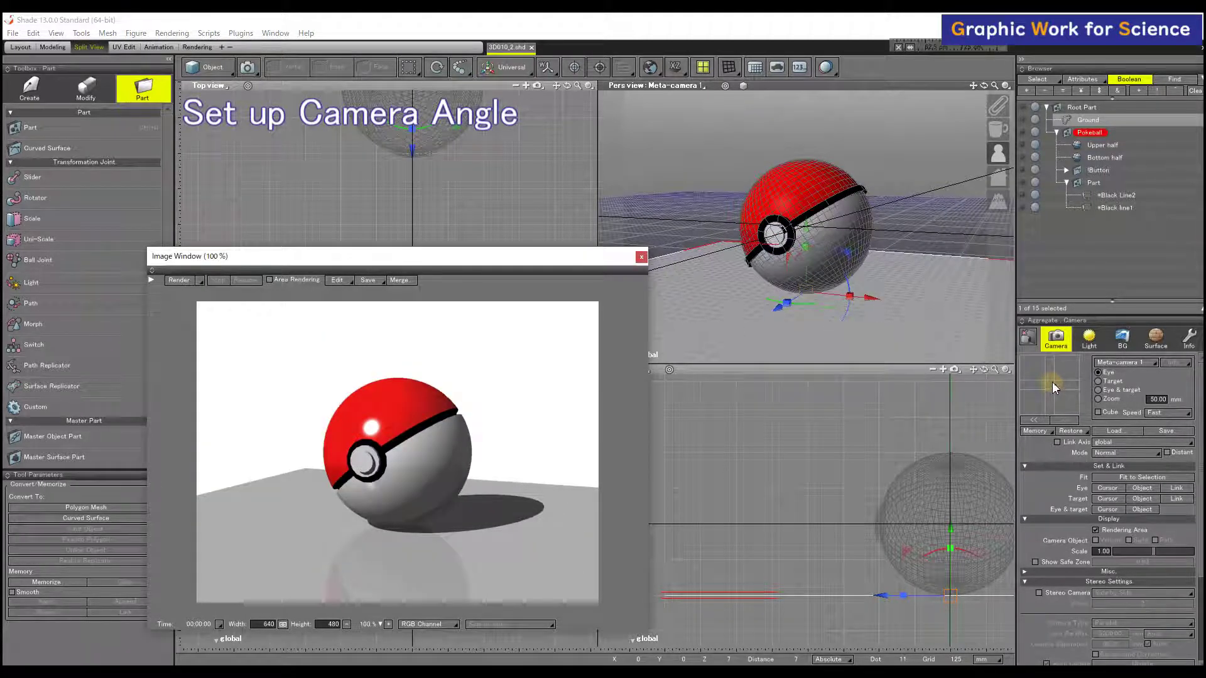
{"action": "left_click", "coordinate": [1060, 368]}
{"action": "left_click_drag", "start_coordinate": [1050, 378], "coordinate": [1043, 384]}
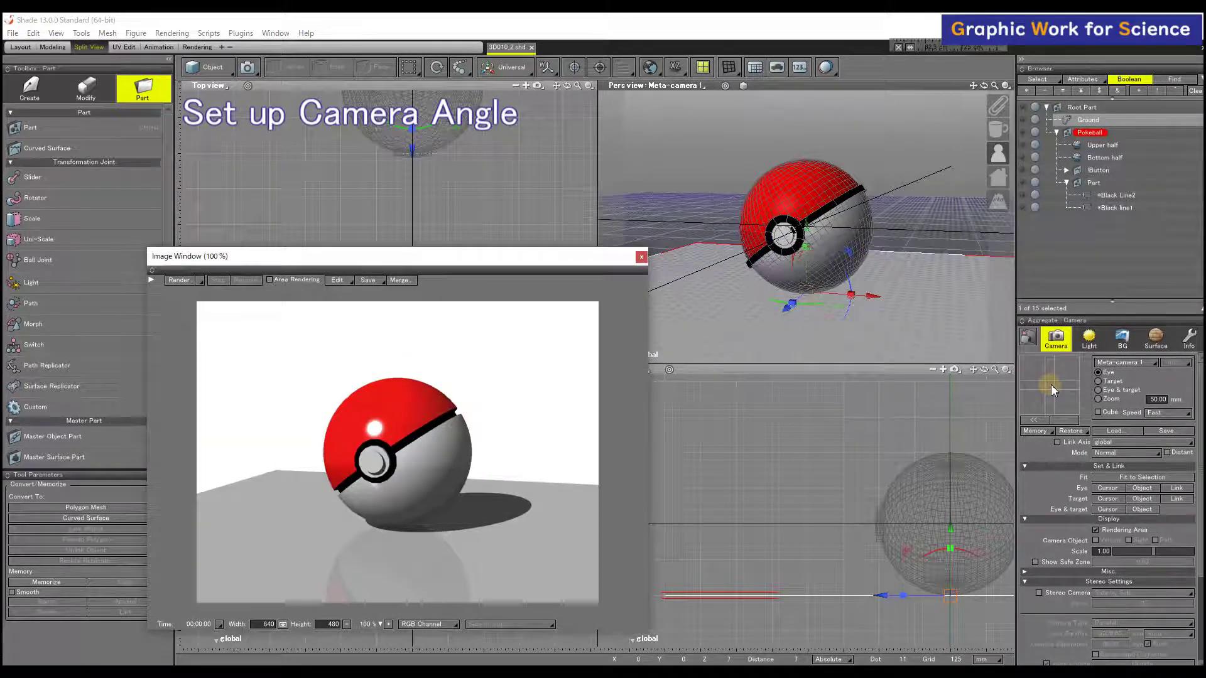
{"action": "left_click_drag", "start_coordinate": [1050, 385], "coordinate": [1055, 386]}
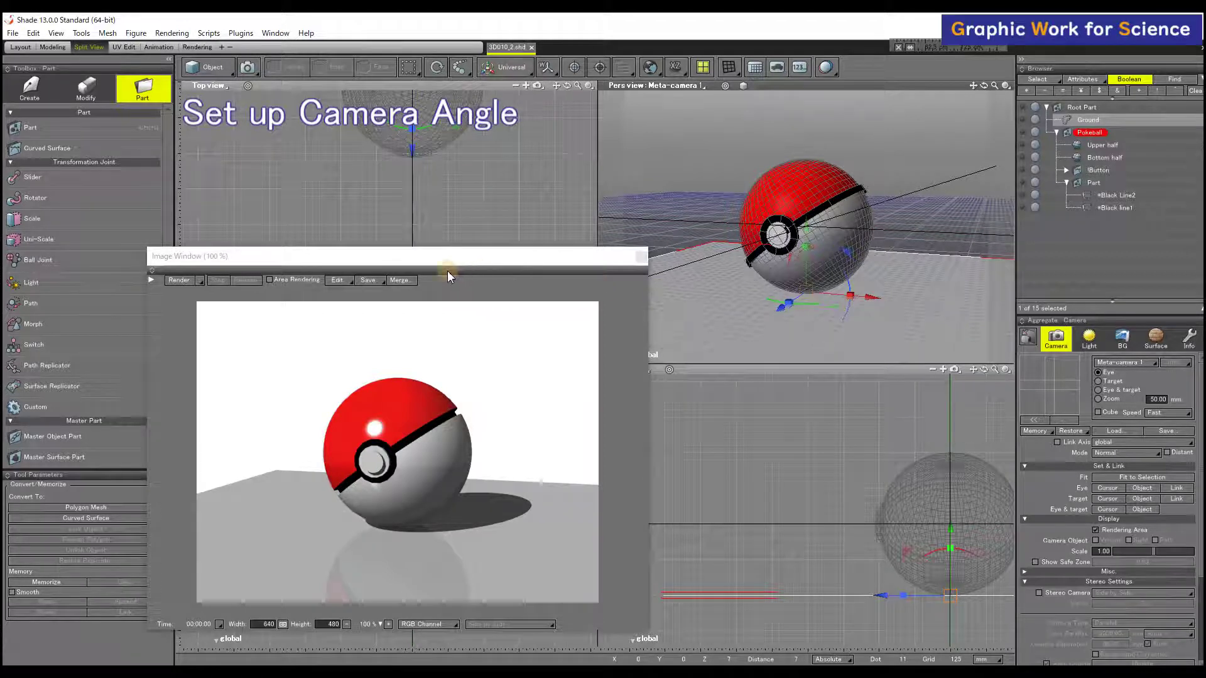
Step: In the rendering settings, set Surface Subdivision to Very Fine and Method to Path Tracing
{"action": "left_click", "coordinate": [151, 279]}
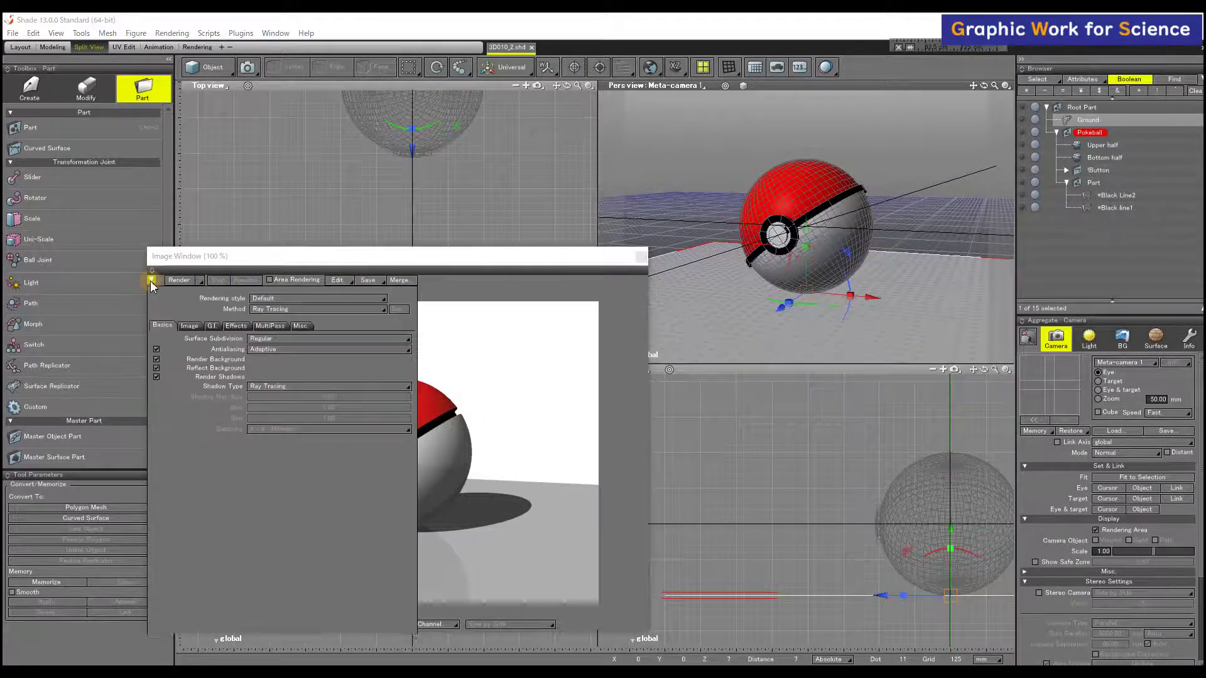
{"action": "left_click", "coordinate": [263, 338]}
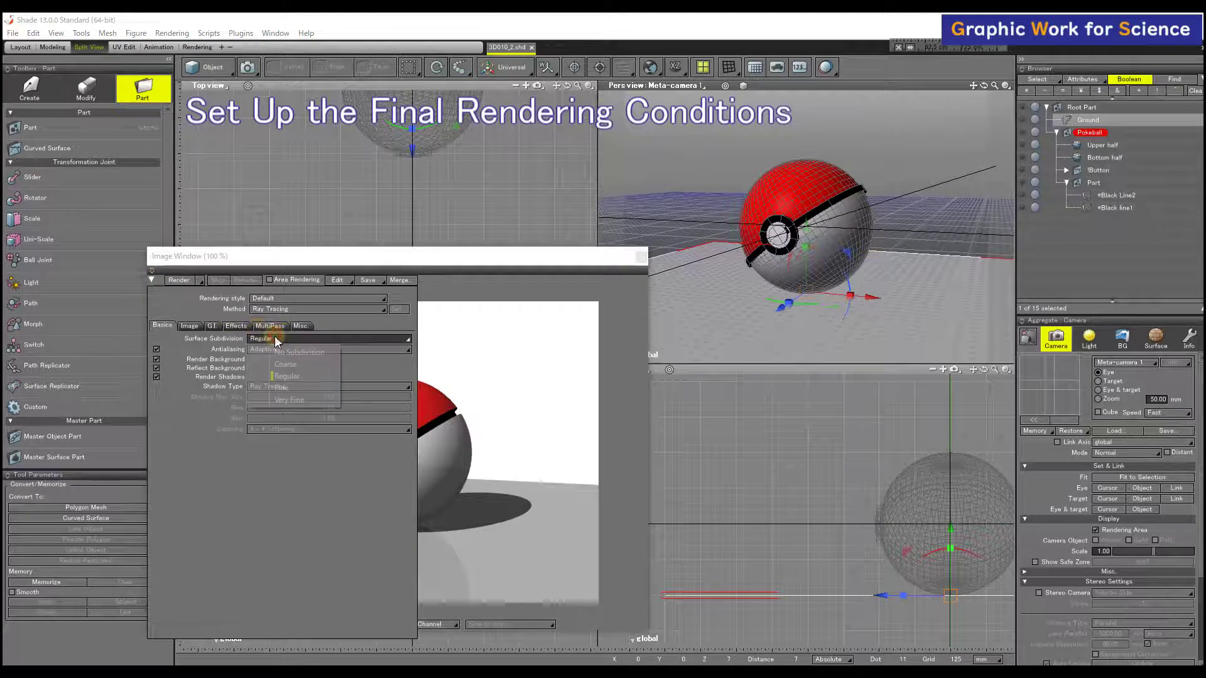
{"action": "left_click", "coordinate": [297, 401]}
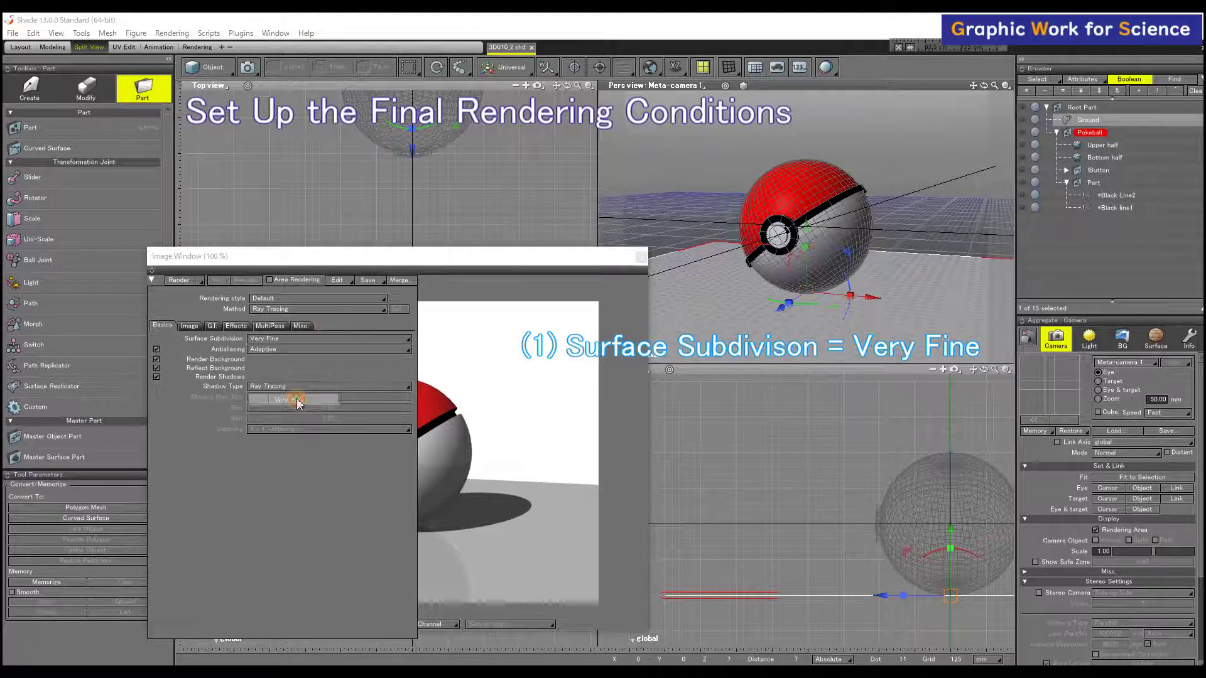
{"action": "left_click", "coordinate": [326, 310]}
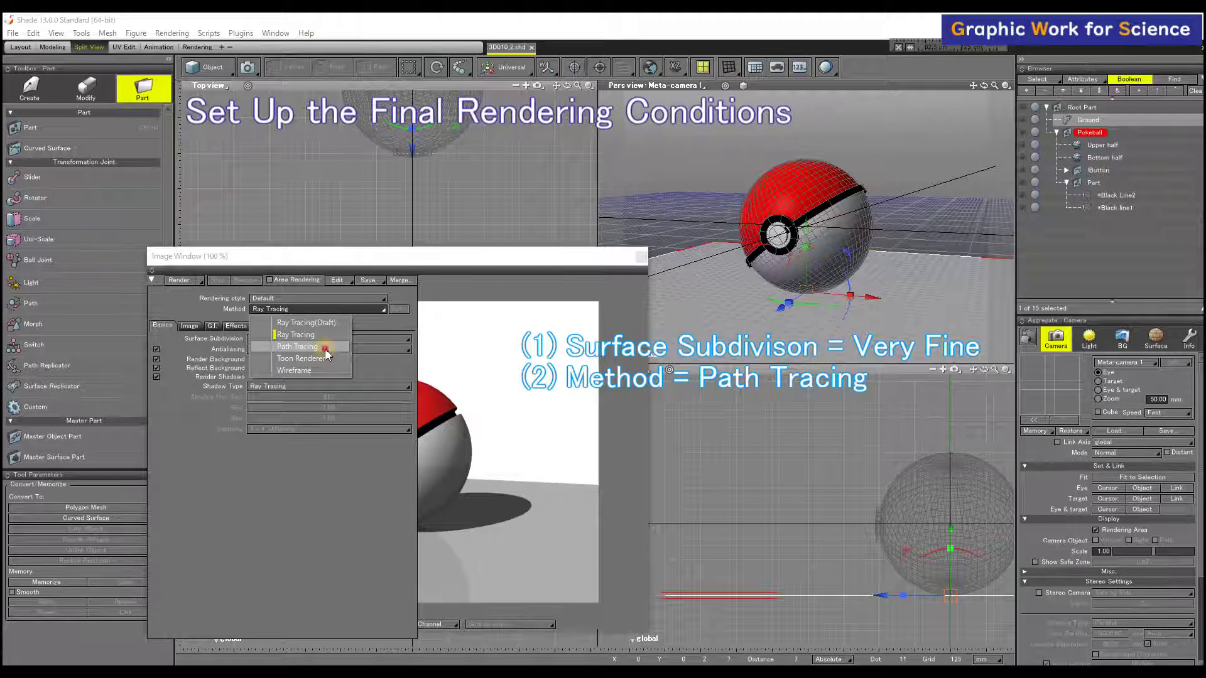
{"action": "left_click", "coordinate": [325, 349]}
Step: Set Global Illumination to Path Tracing and start the final rendering
{"action": "left_click", "coordinate": [212, 326]}
{"action": "left_click", "coordinate": [270, 339]}
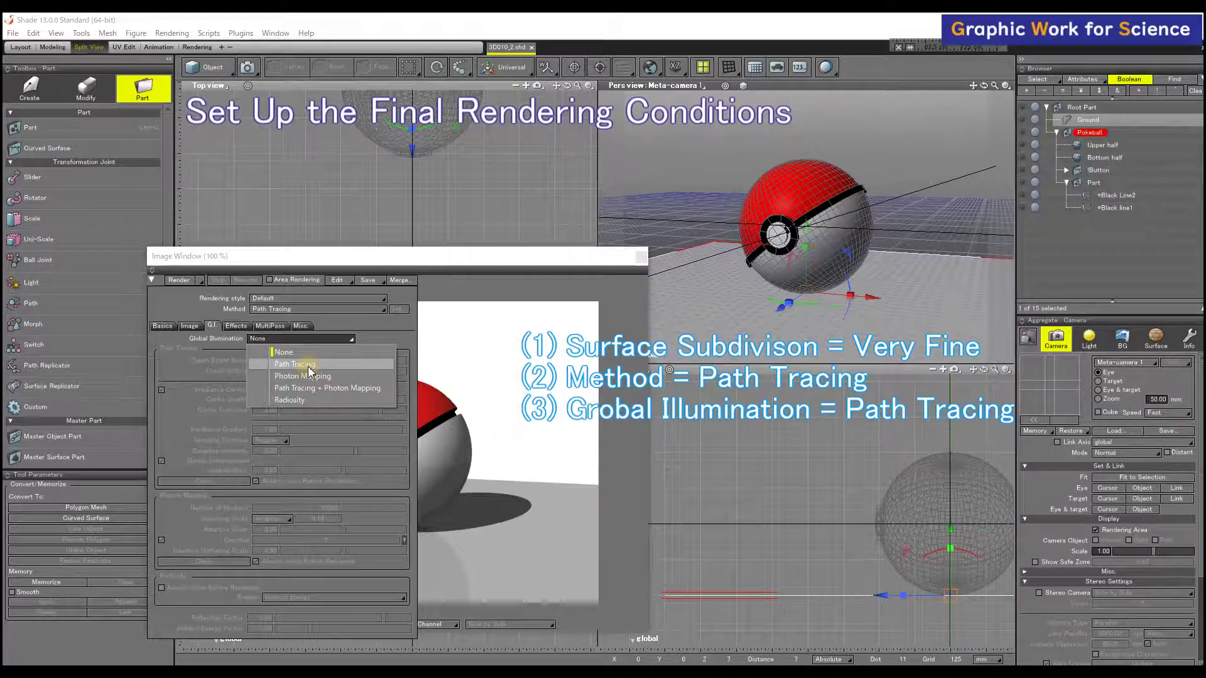
{"action": "left_click", "coordinate": [307, 366]}
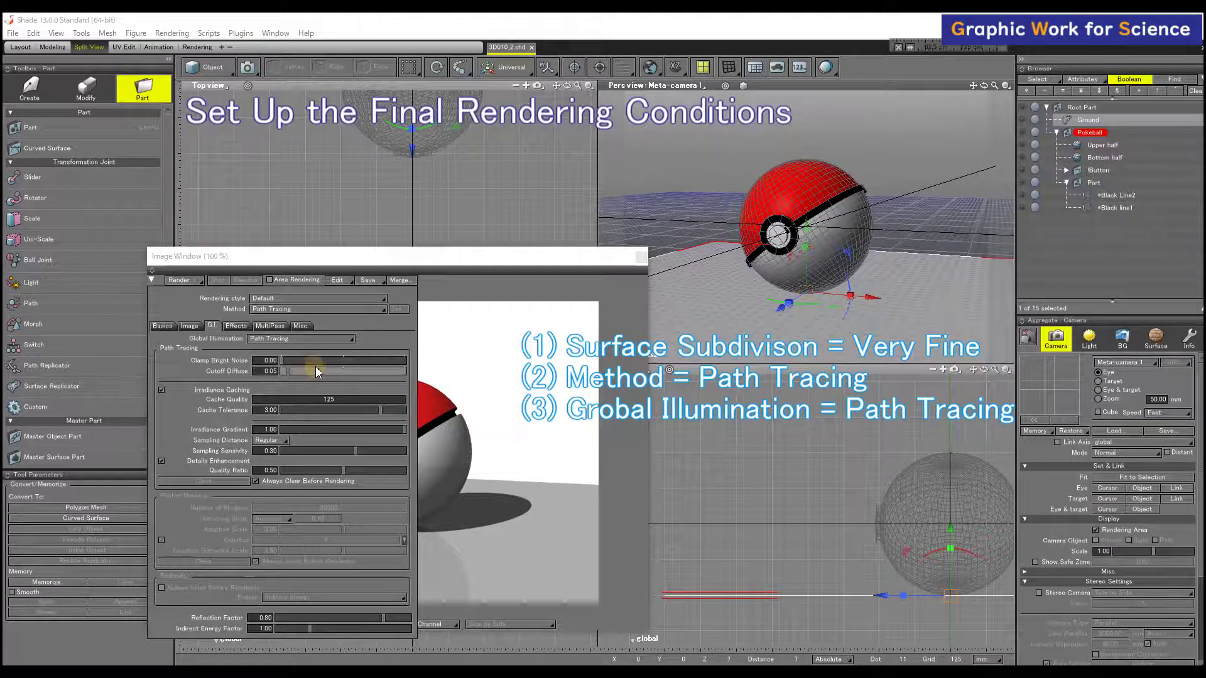
{"action": "key", "text": "ctrl+shift+r"}
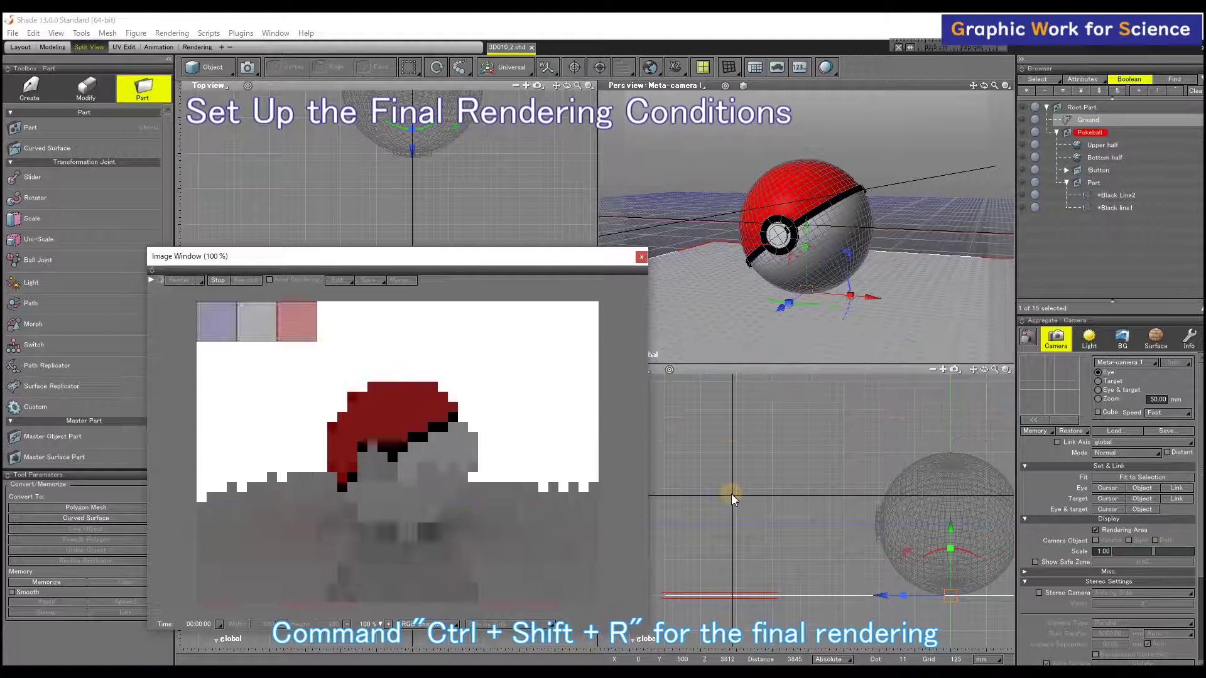